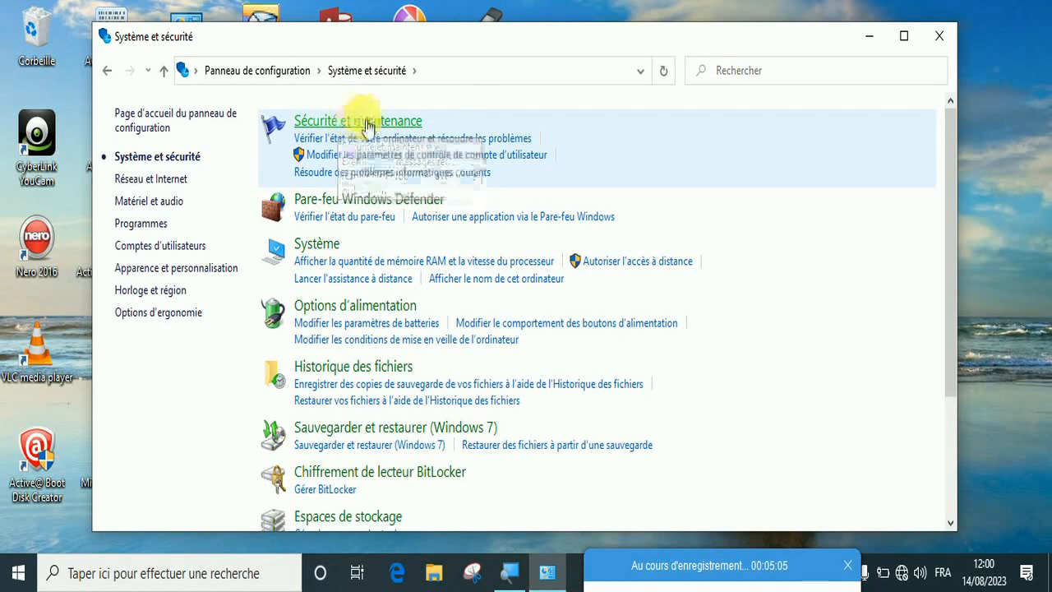
# Open Sécurité et maintenance and view its Récupération options
pyautogui.click(380, 123)
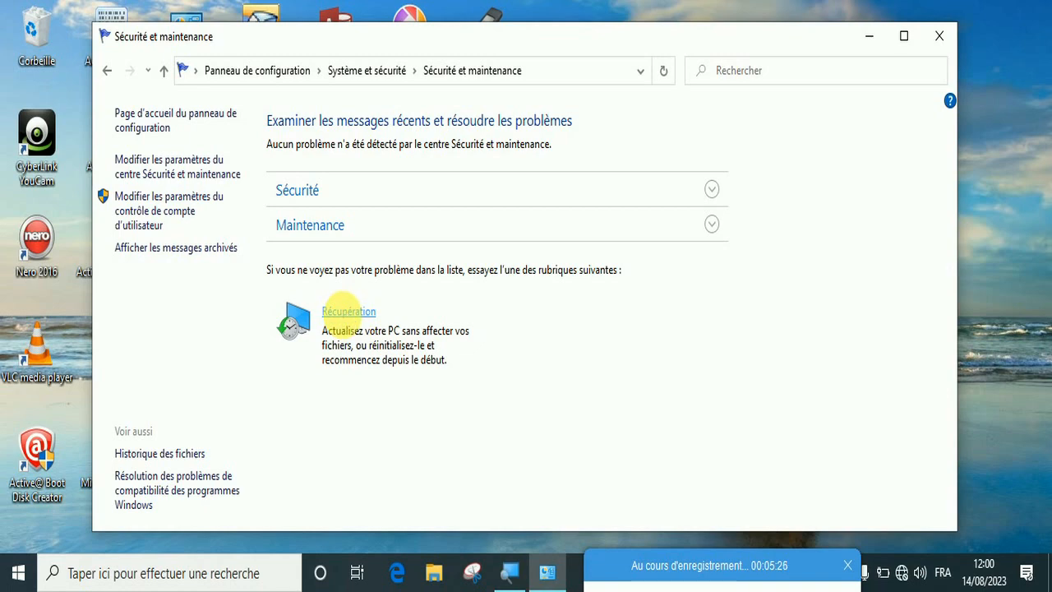
pyautogui.click(348, 312)
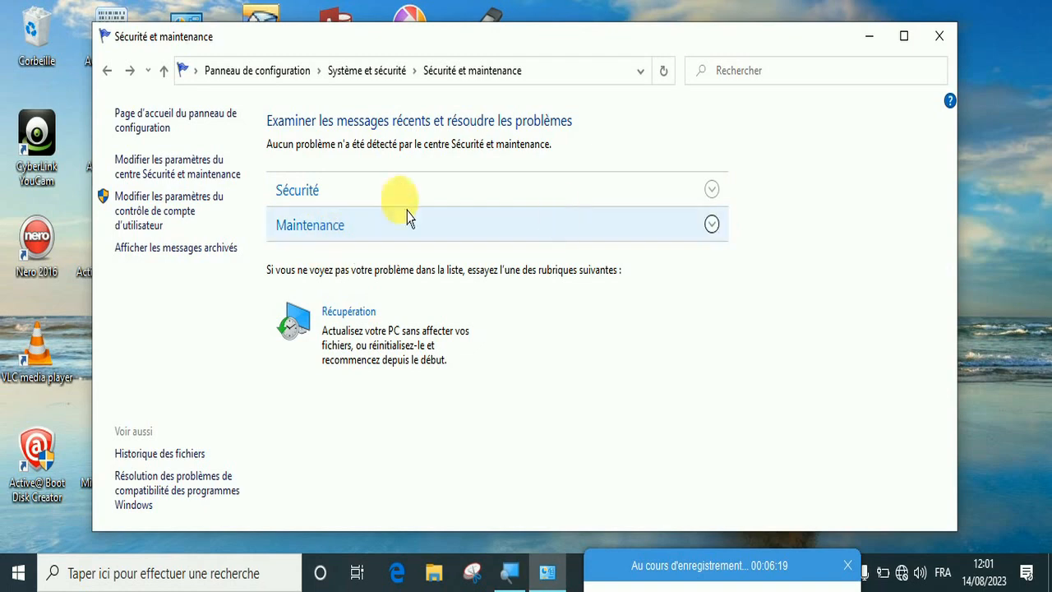
# Expand the Maintenance section, start the automatic maintenance, and collapse the section once the run has ended
pyautogui.click(714, 235)
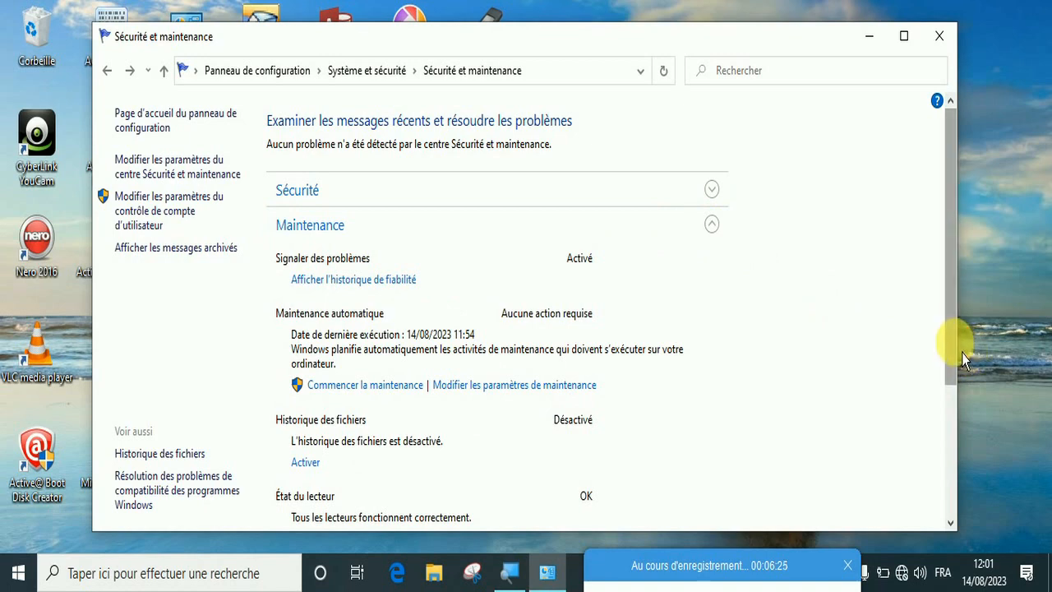
pyautogui.scroll(-1, 961, 365)
pyautogui.scroll(-3, 962, 368)
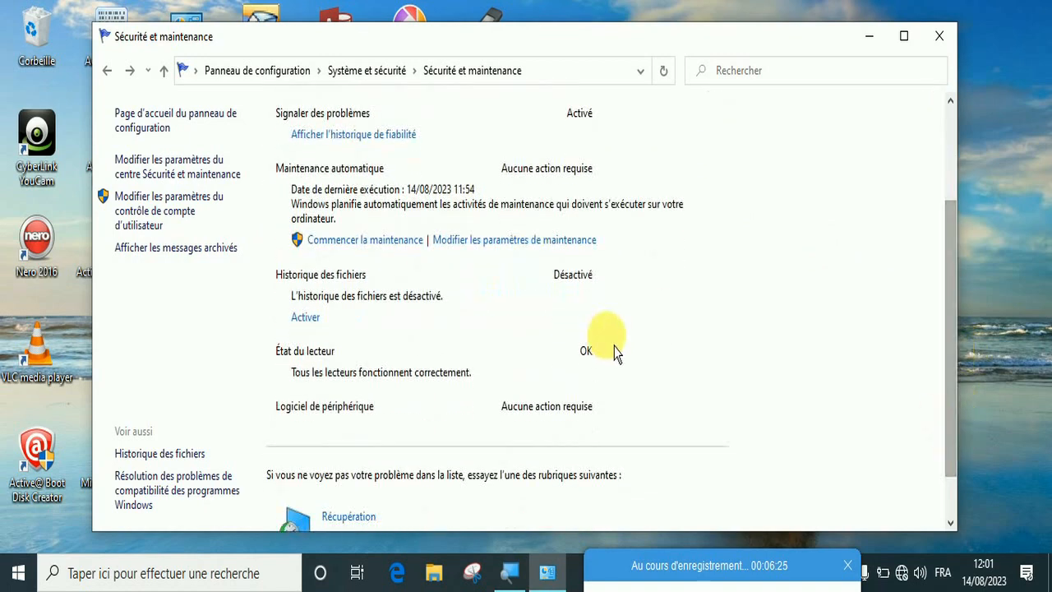
pyautogui.click(368, 243)
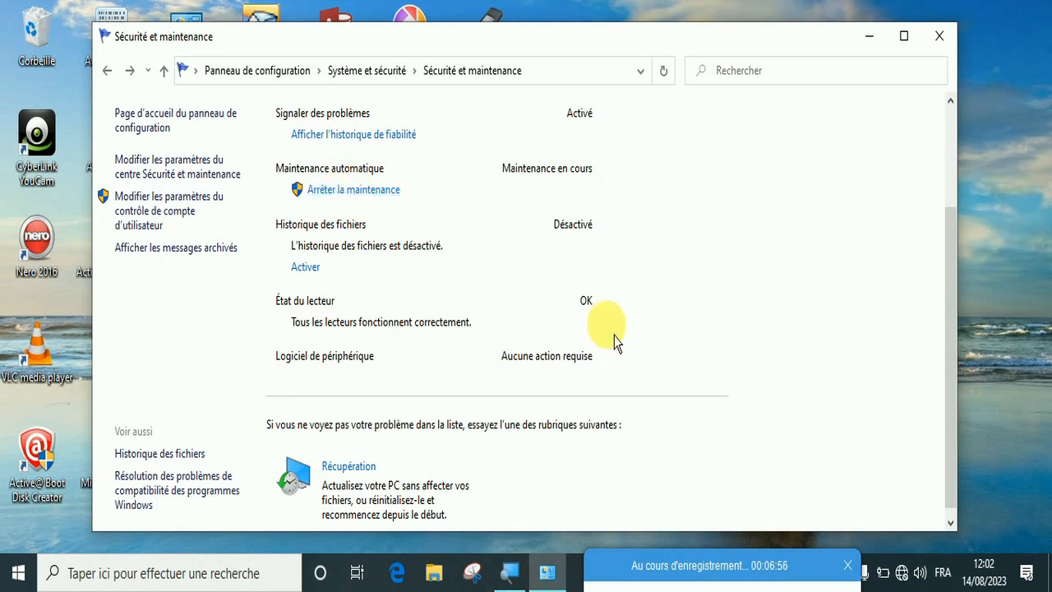
pyautogui.moveTo(791, 563); pyautogui.dragTo(745, 585)
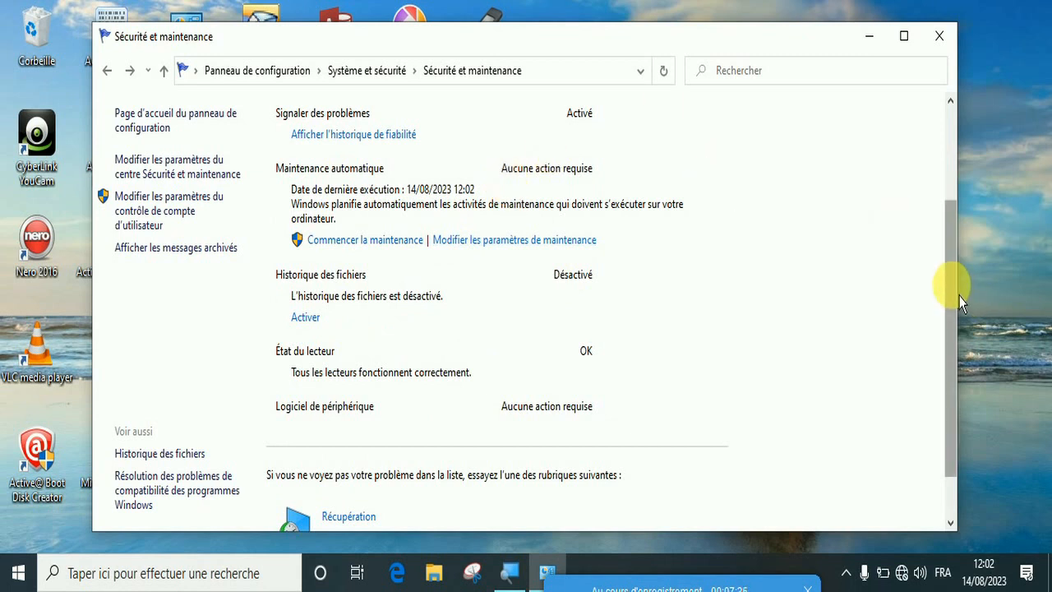
pyautogui.scroll(2, 954, 246)
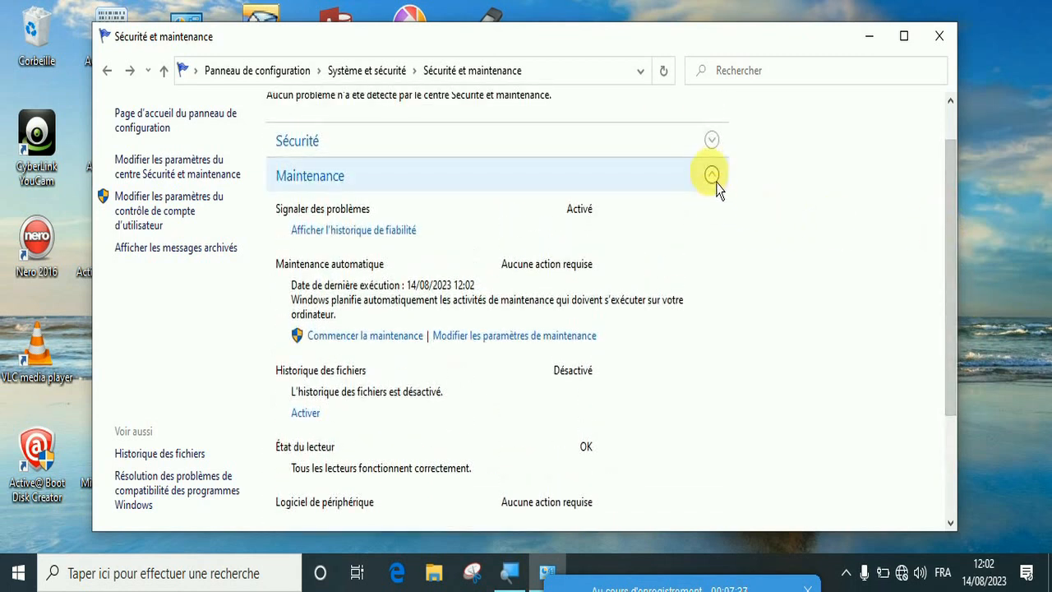
pyautogui.click(715, 179)
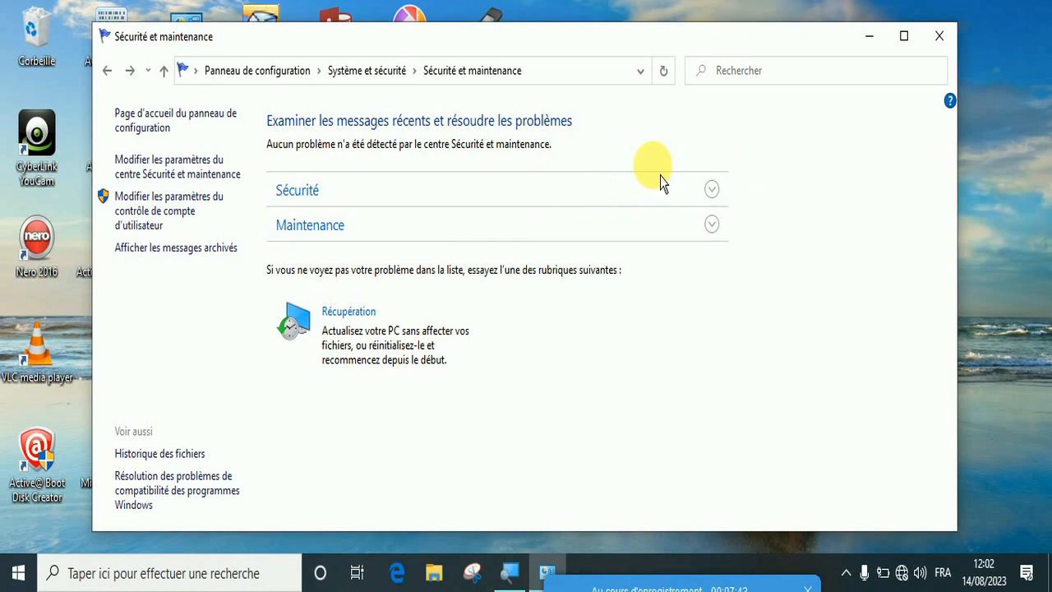
# Expand the Sécurité section and look through the network firewall page in Sécurité Windows
pyautogui.click(712, 191)
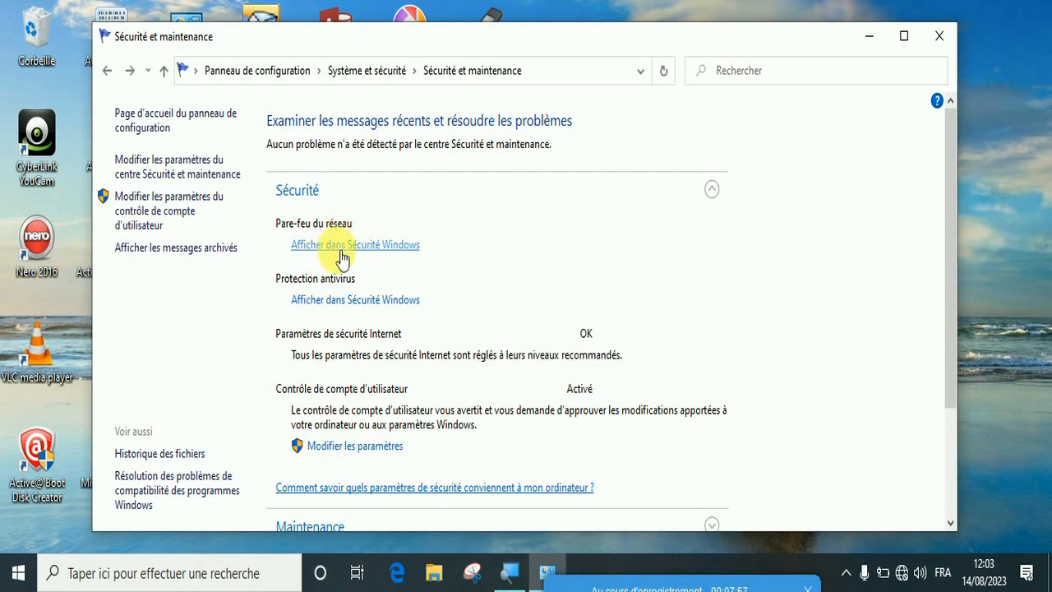
pyautogui.click(340, 251)
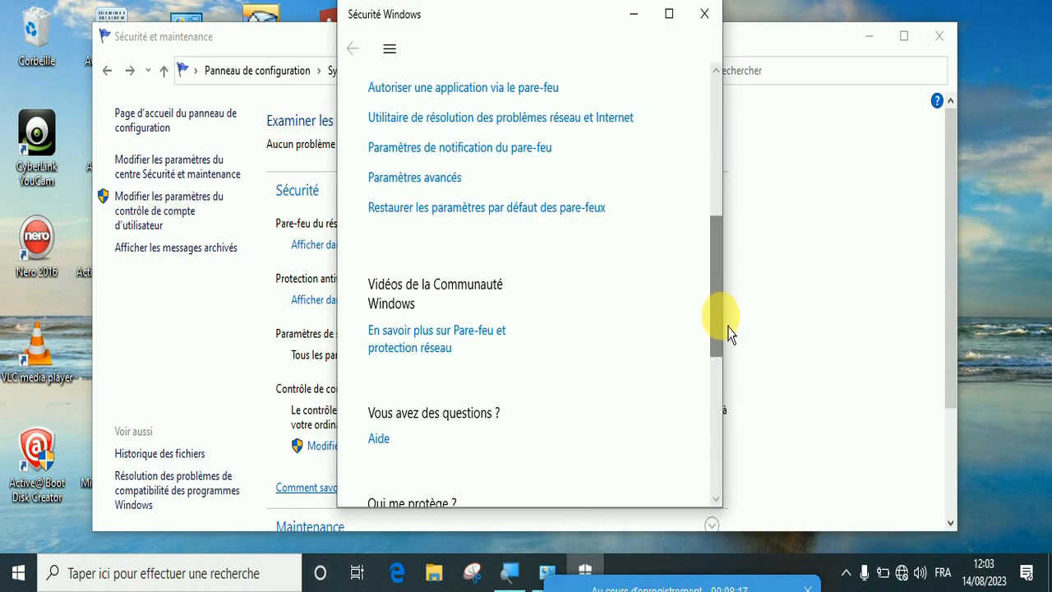
pyautogui.scroll(2, 728, 331)
pyautogui.scroll(-2, 727, 329)
pyautogui.moveTo(726, 329); pyautogui.dragTo(724, 411)
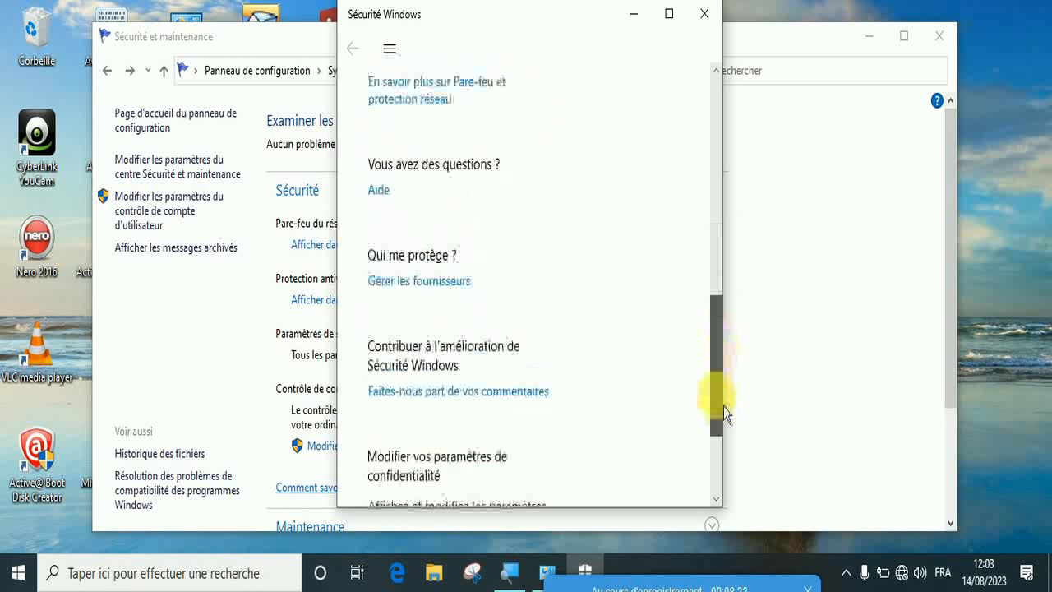
# Review the user account control levels between Toujours m'avertir and Ne jamais m'avertir, and close the settings without applying any change
pyautogui.click(107, 72)
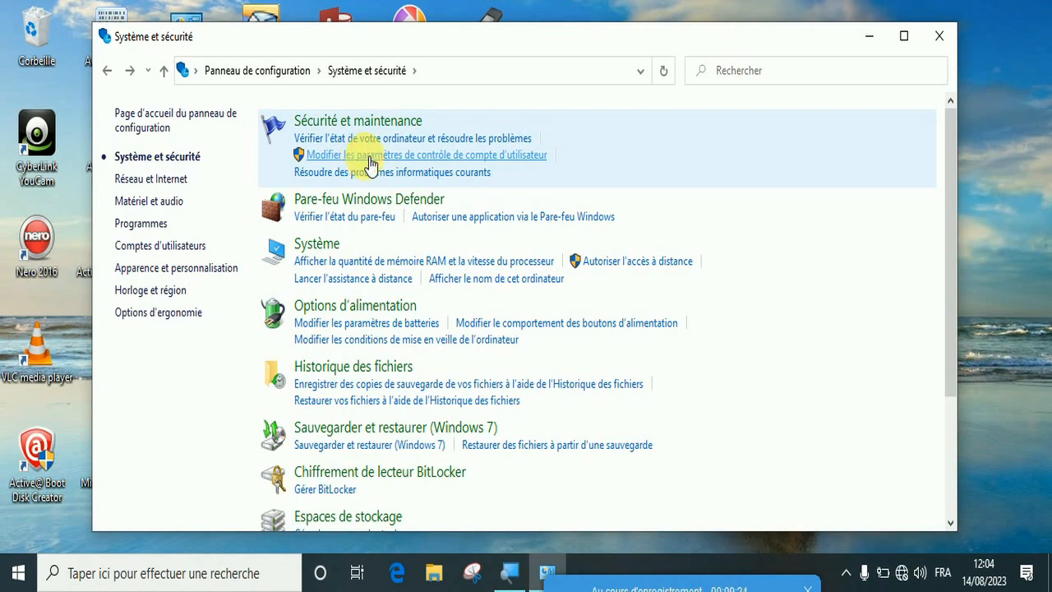
pyautogui.click(369, 157)
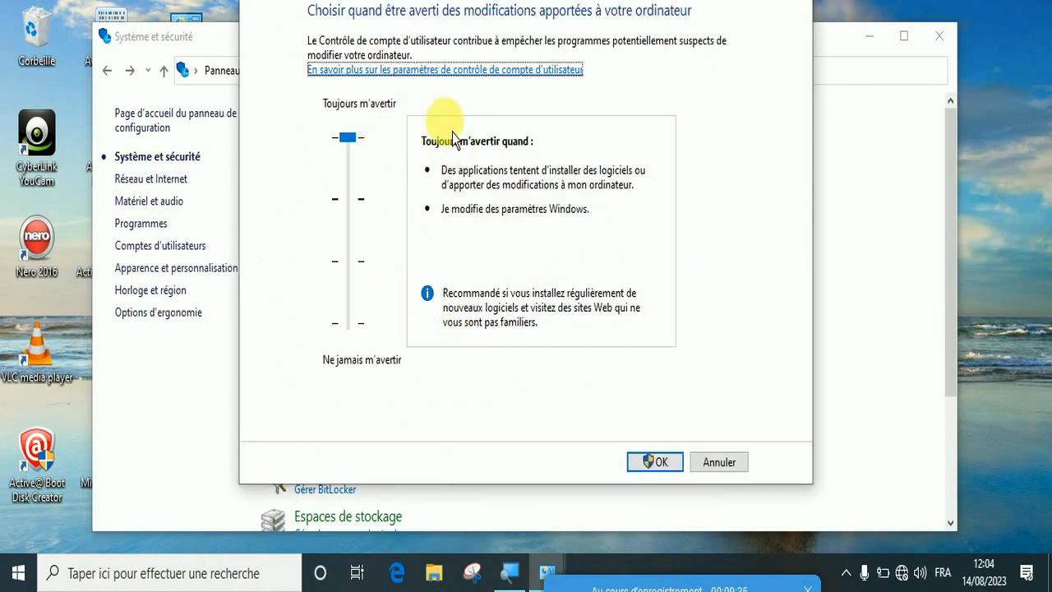
pyautogui.click(356, 152)
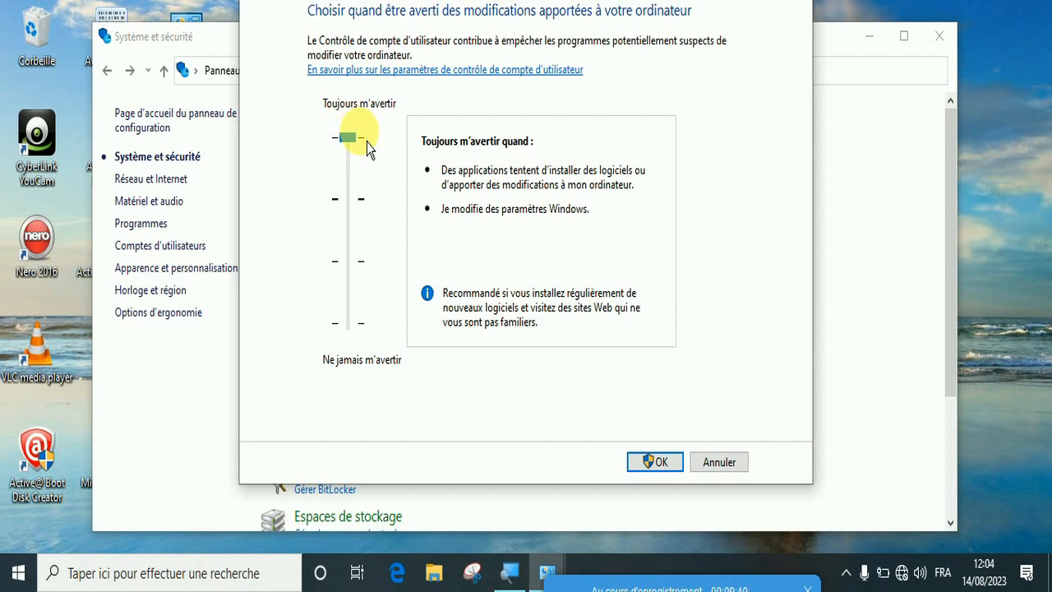
pyautogui.moveTo(359, 156); pyautogui.dragTo(359, 375)
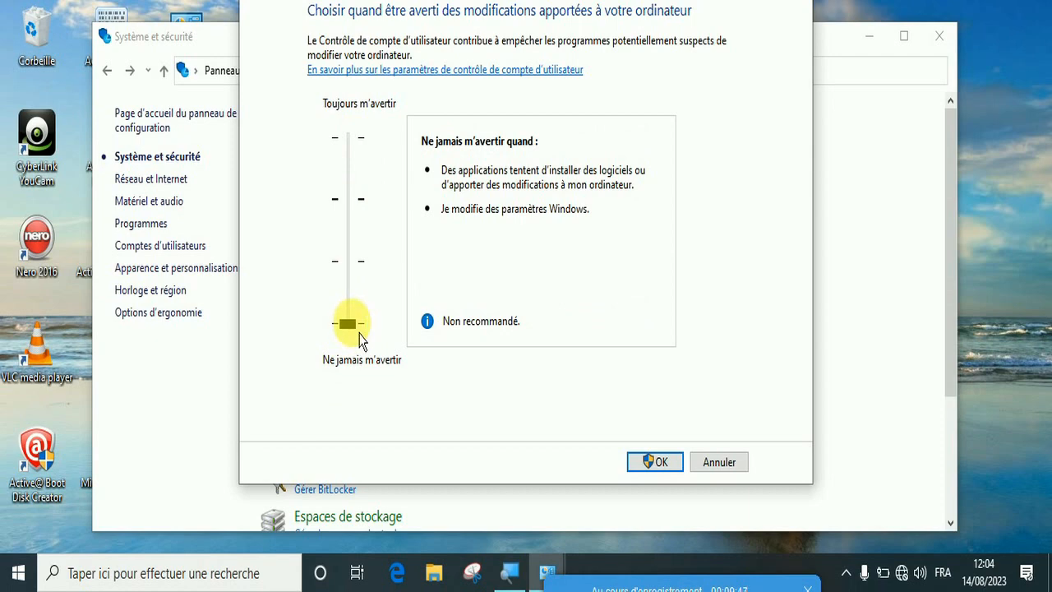
pyautogui.moveTo(359, 332); pyautogui.dragTo(354, 286)
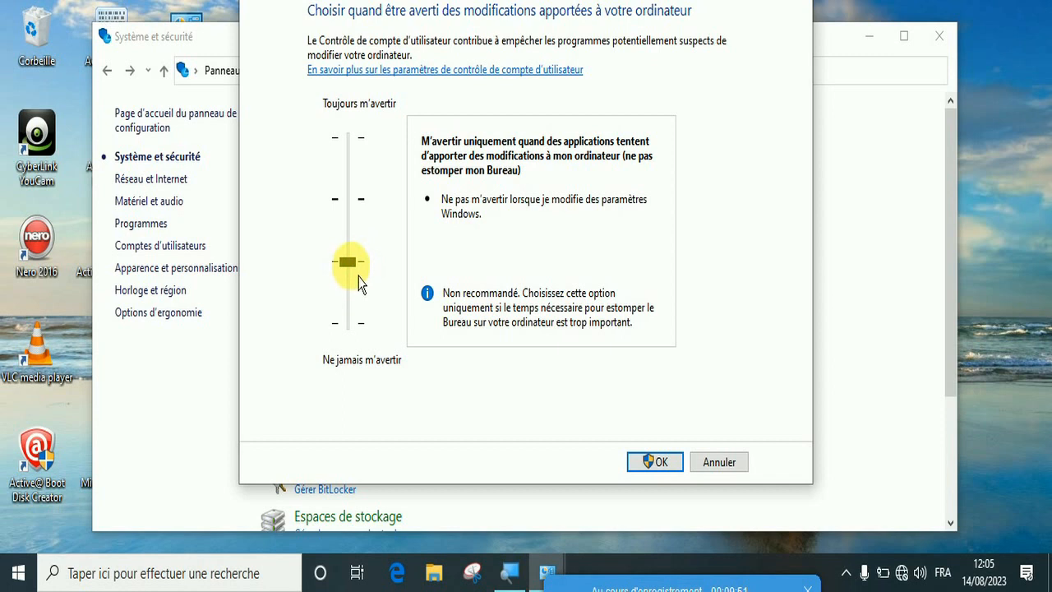
pyautogui.moveTo(349, 262); pyautogui.dragTo(349, 140)
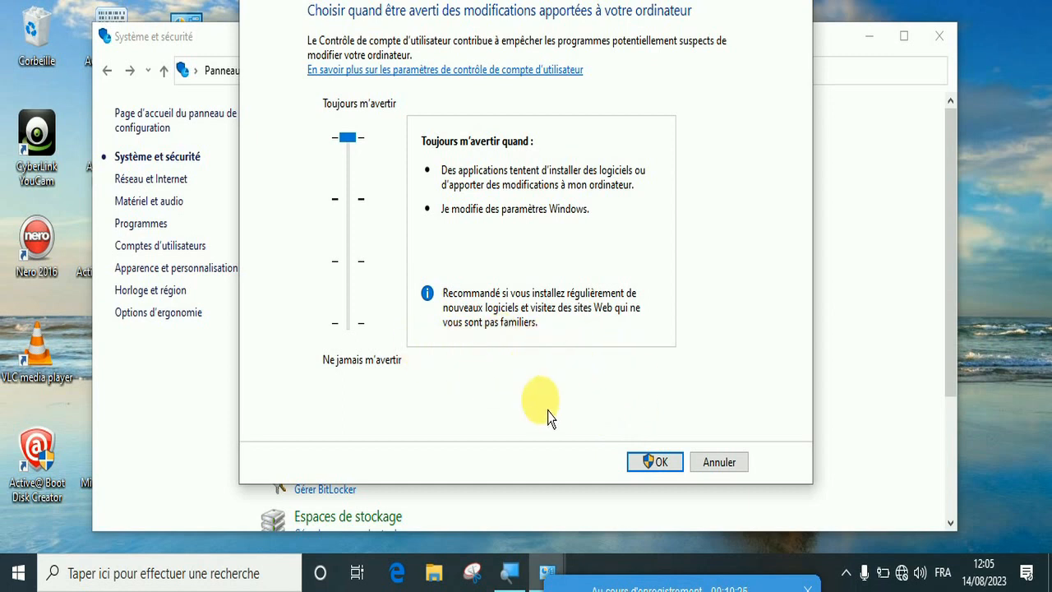
pyautogui.click(735, 467)
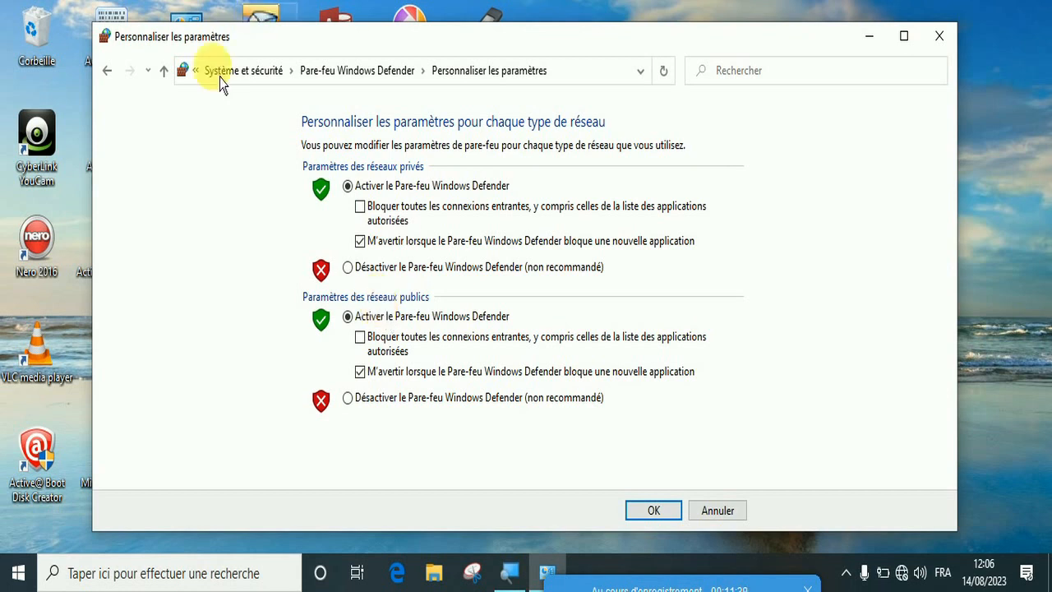
# Open the advanced settings of Pare-feu Windows Defender and view the outbound rules followed by the inbound rules
pyautogui.click(115, 82)
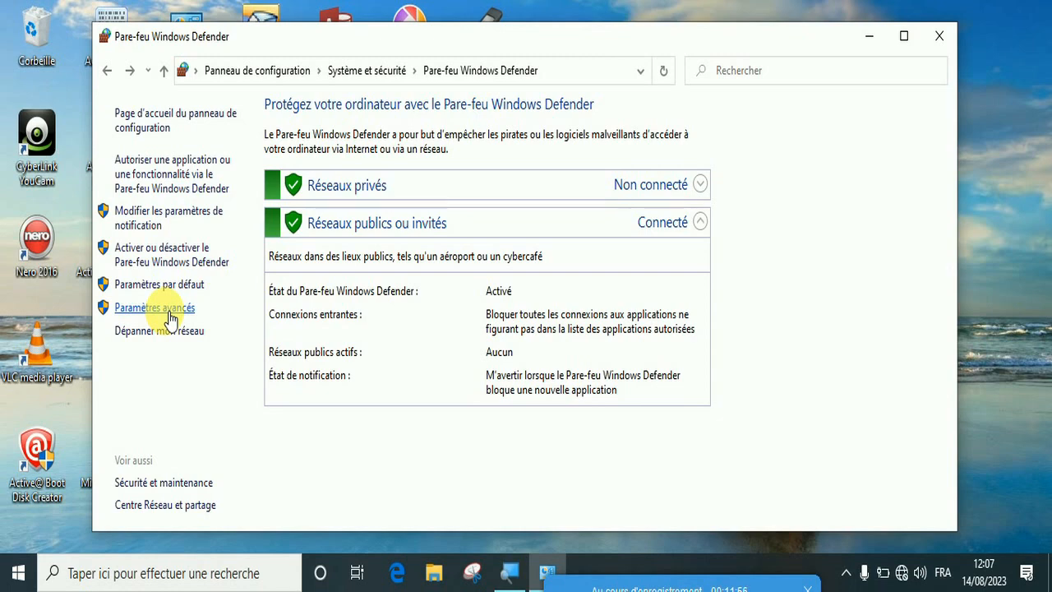
pyautogui.click(170, 316)
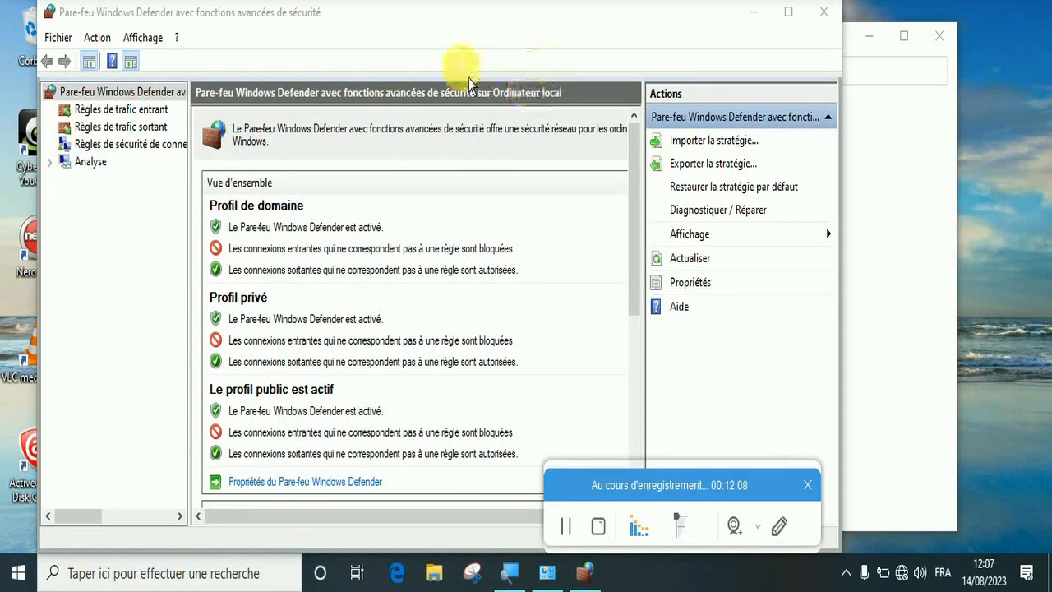
pyautogui.click(471, 44)
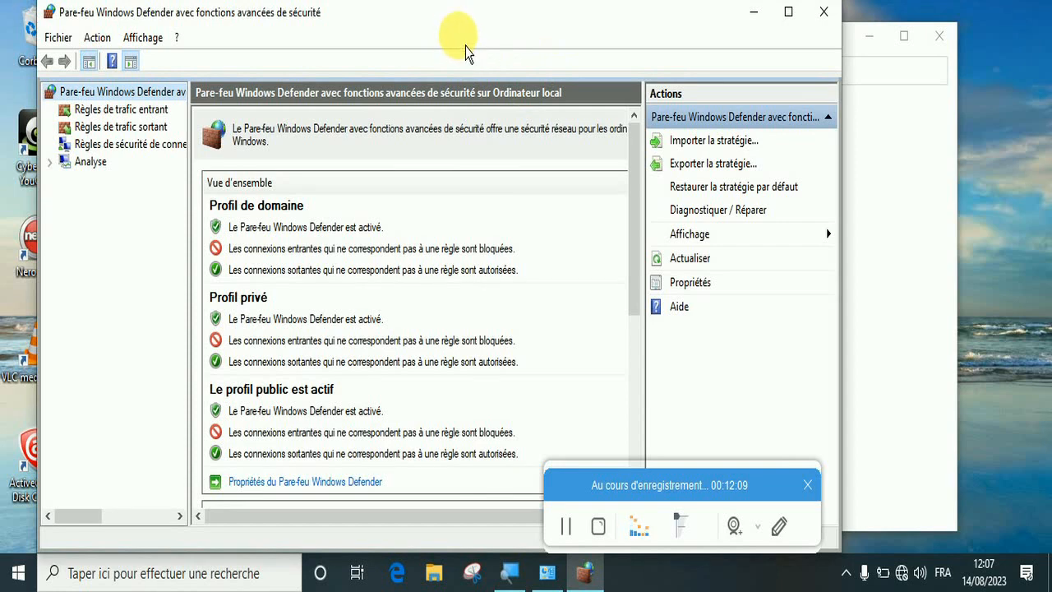
pyautogui.click(148, 128)
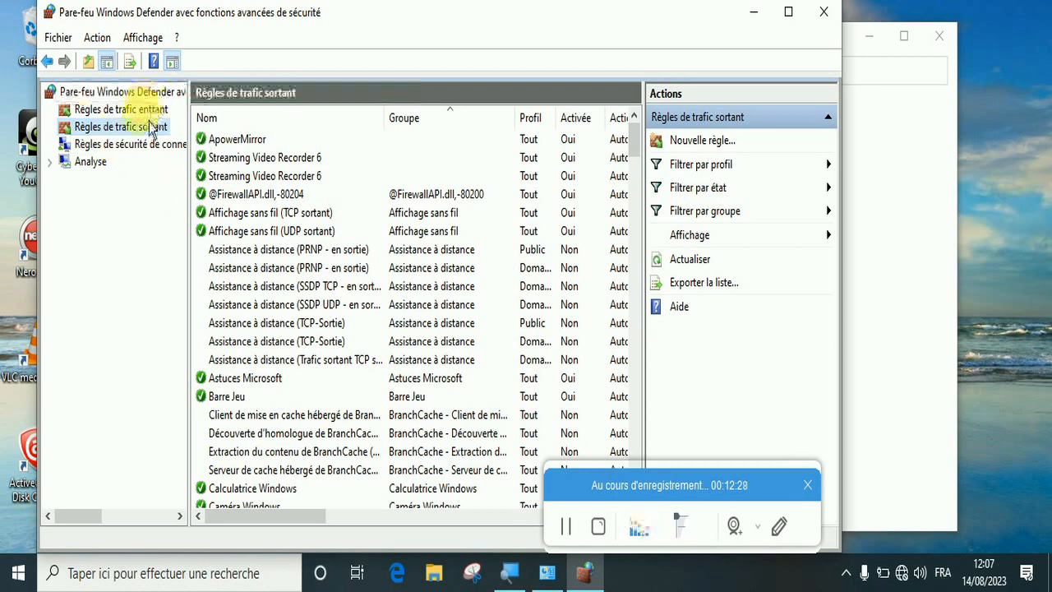
pyautogui.press('Up')
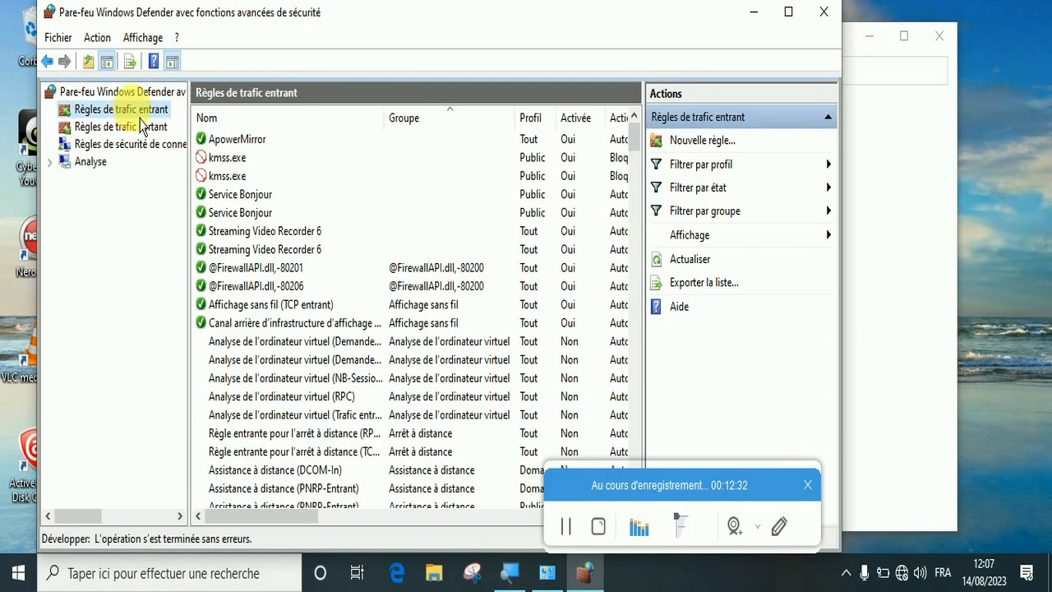
# Open the new inbound rule wizard to view the available rule types, and close it without creating a rule
pyautogui.click(691, 141)
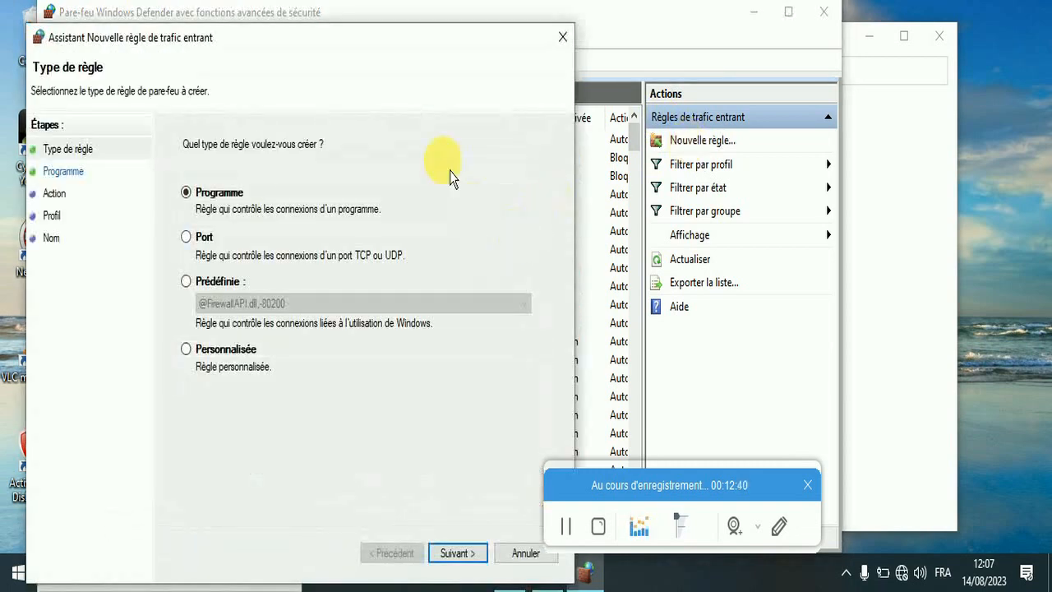
pyautogui.moveTo(408, 60); pyautogui.dragTo(446, 49)
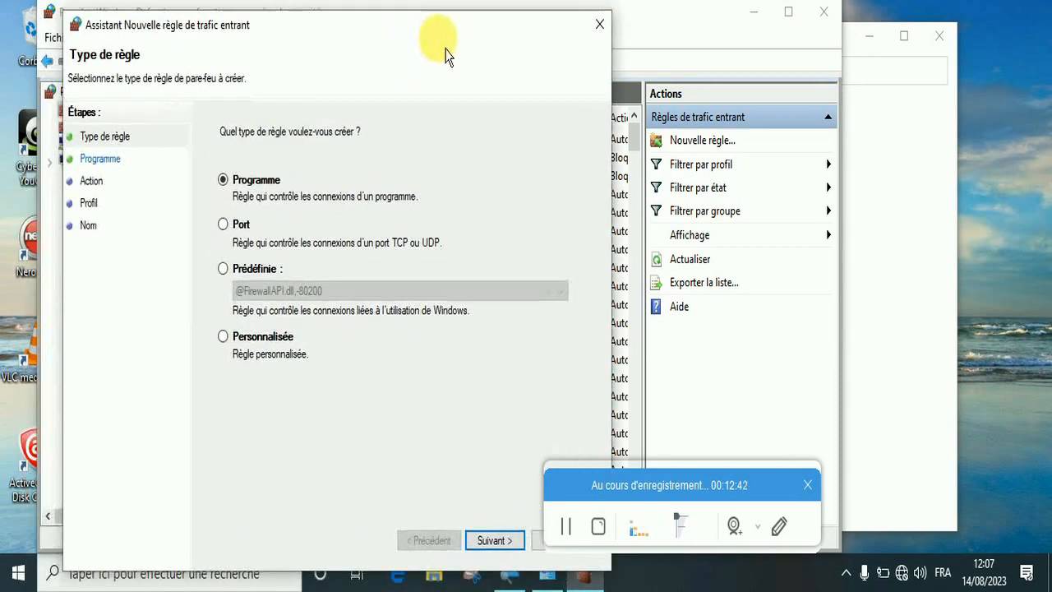
pyautogui.click(605, 35)
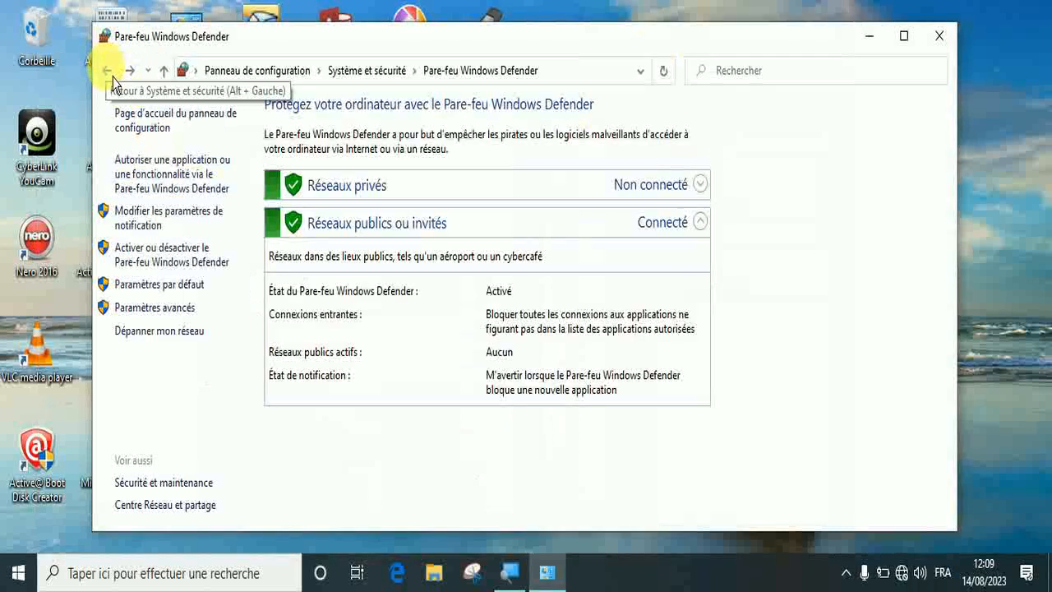
# Return to Système et sécurité and view the general system information down to the Windows activation details
pyautogui.click(107, 74)
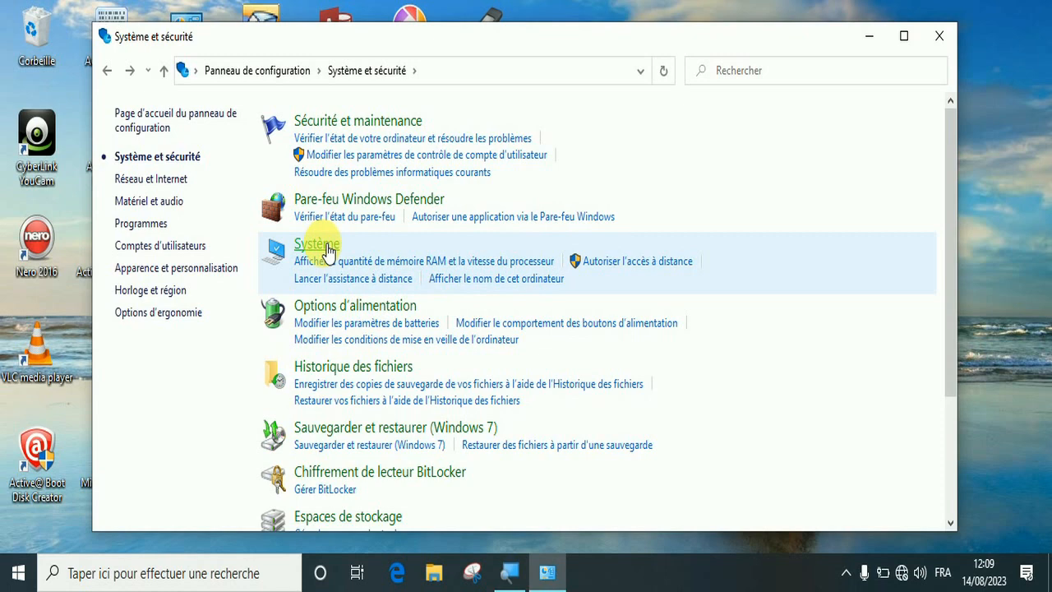
pyautogui.click(326, 247)
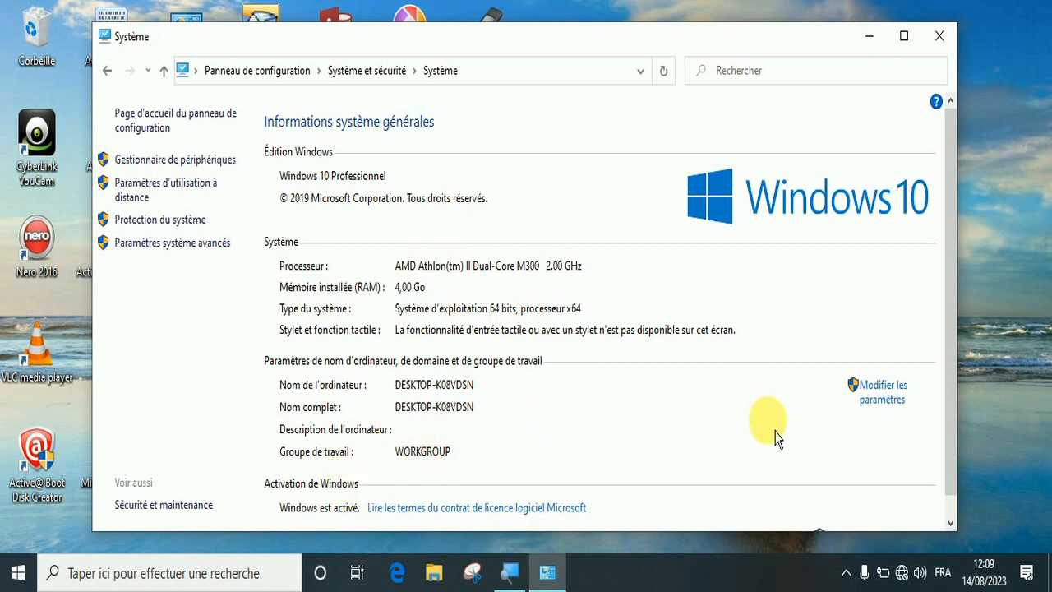
pyautogui.moveTo(954, 377); pyautogui.dragTo(954, 413)
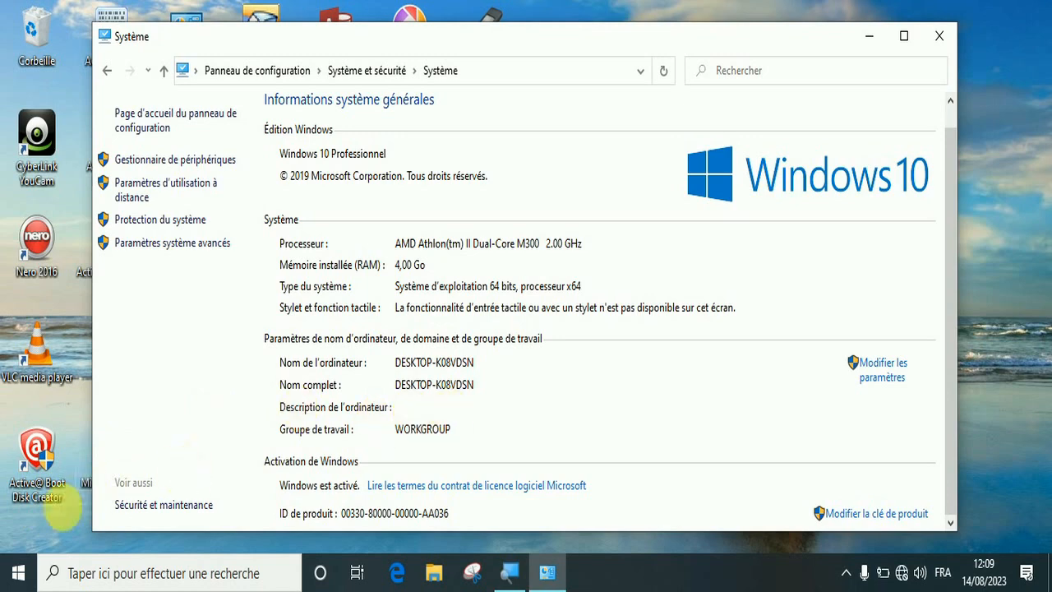
# Open the maximized Windows Settings and look through the Mise à jour et sécurité categories
pyautogui.click(18, 573)
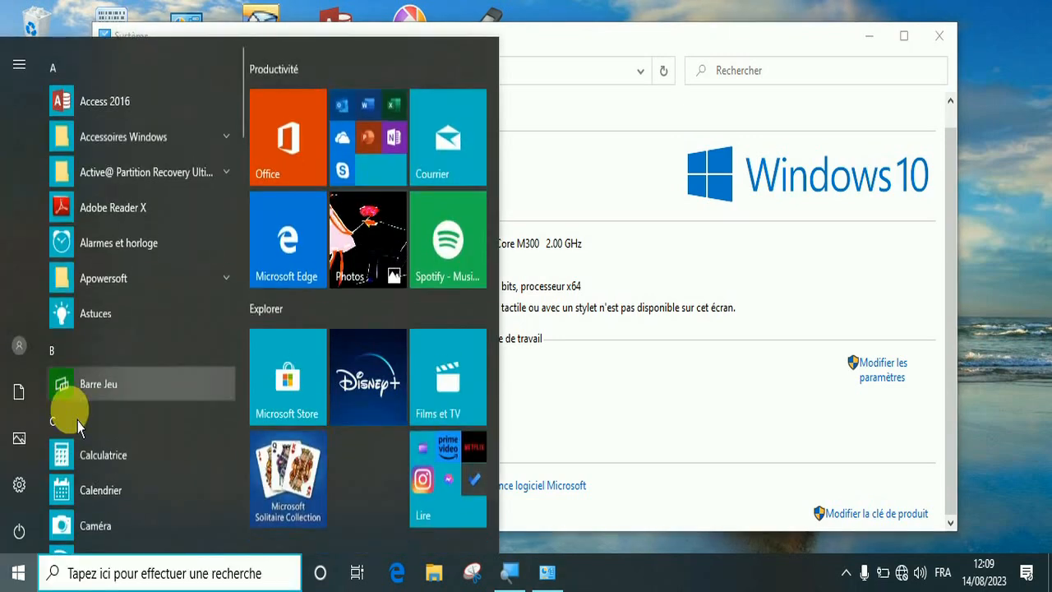
pyautogui.moveTo(25, 516)
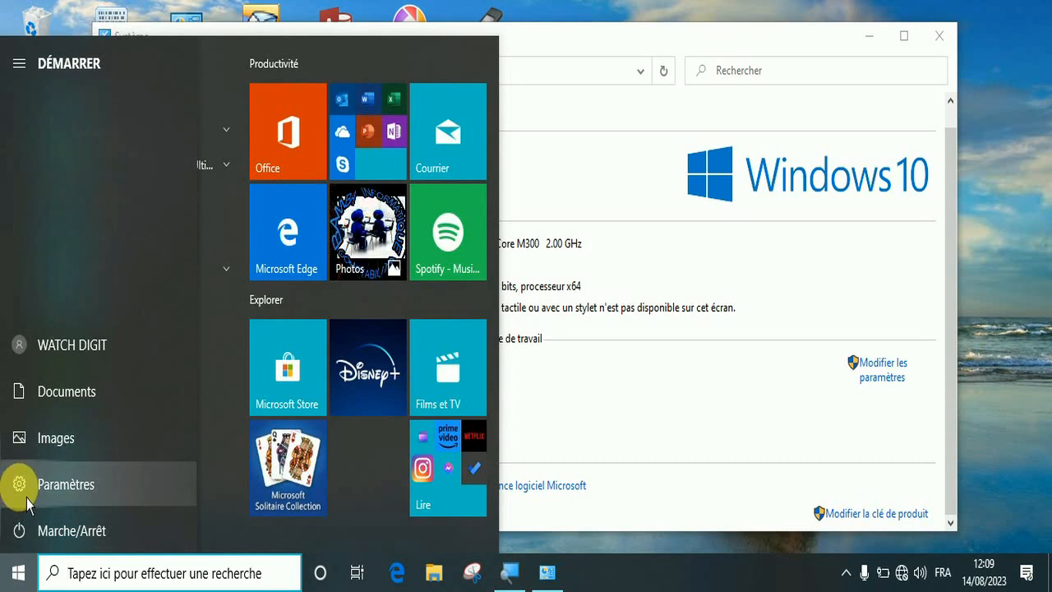
pyautogui.click(27, 498)
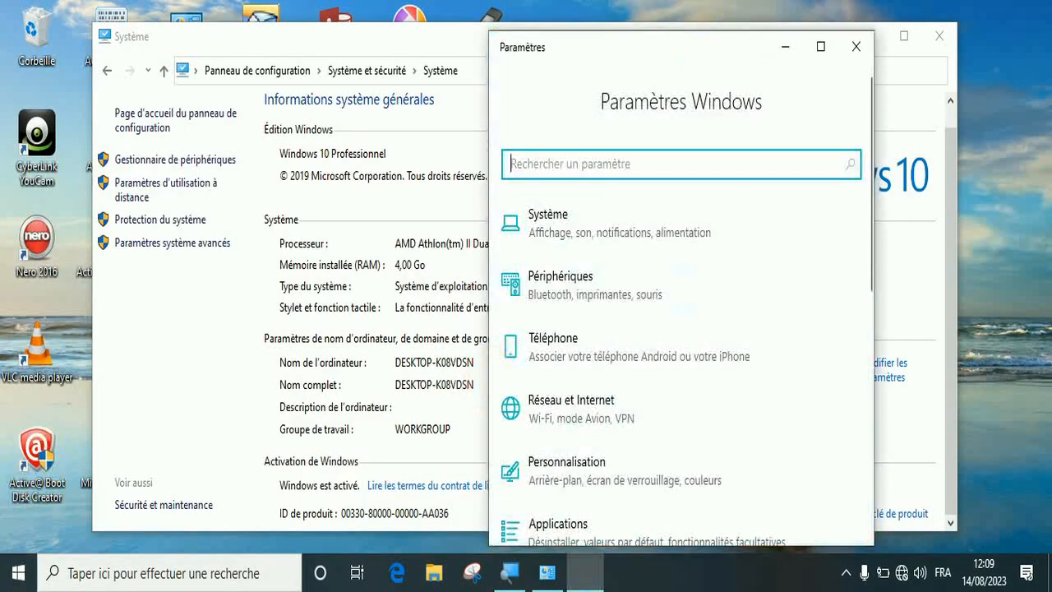
pyautogui.doubleClick(703, 55)
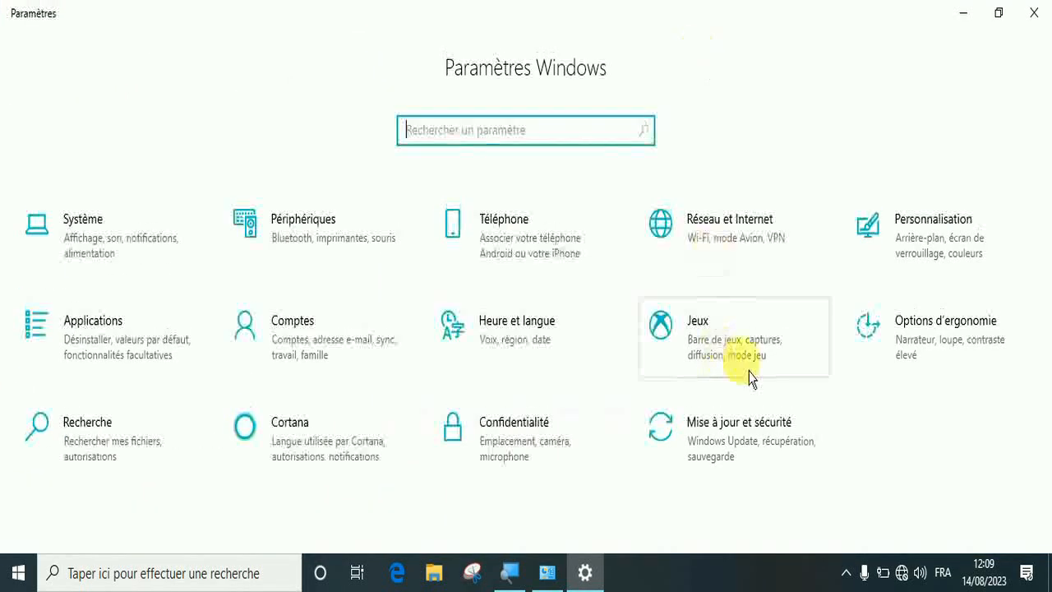
pyautogui.click(728, 444)
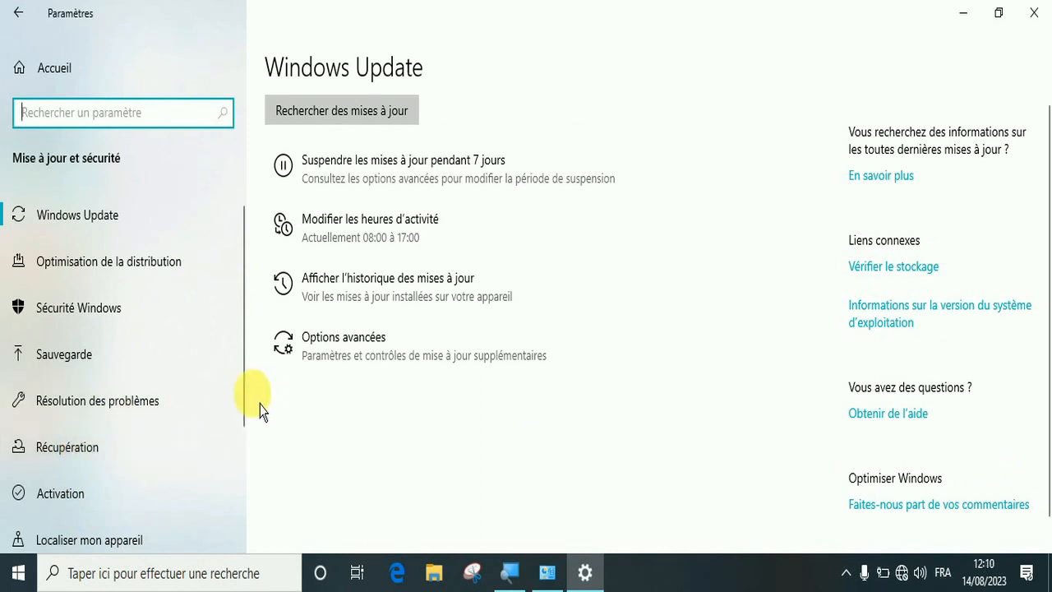
pyautogui.moveTo(252, 404); pyautogui.dragTo(254, 520)
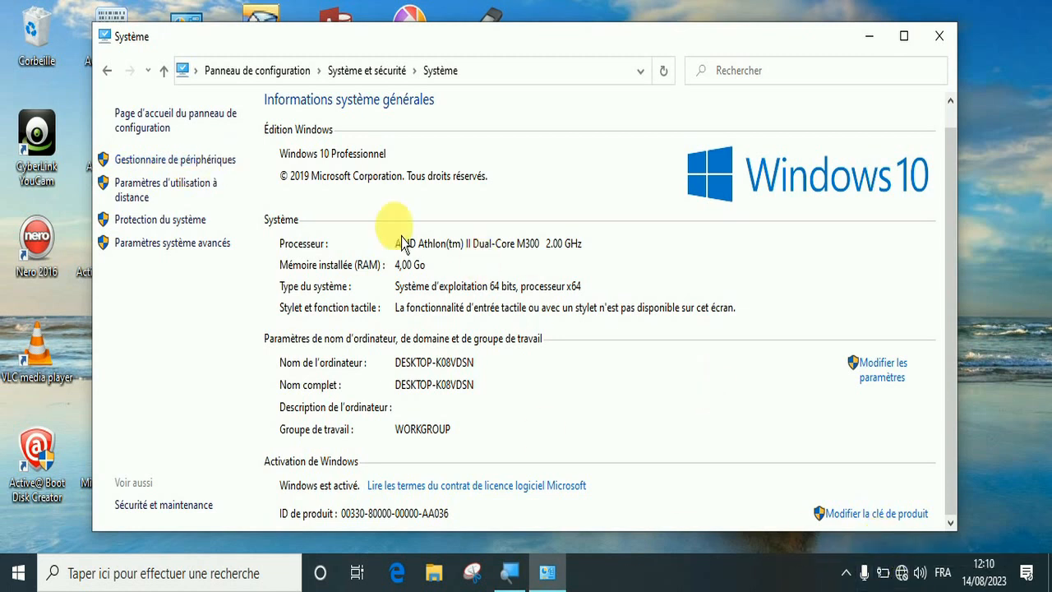
# Open the maximized Gestionnaire de périphériques and expand the Cartes graphiques category
pyautogui.click(176, 162)
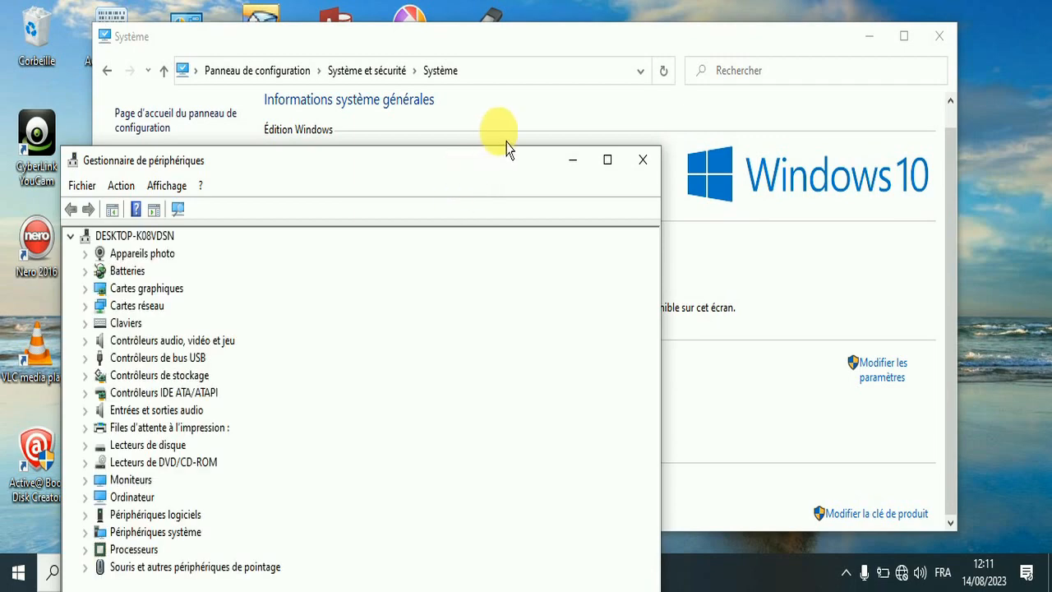
pyautogui.doubleClick(466, 171)
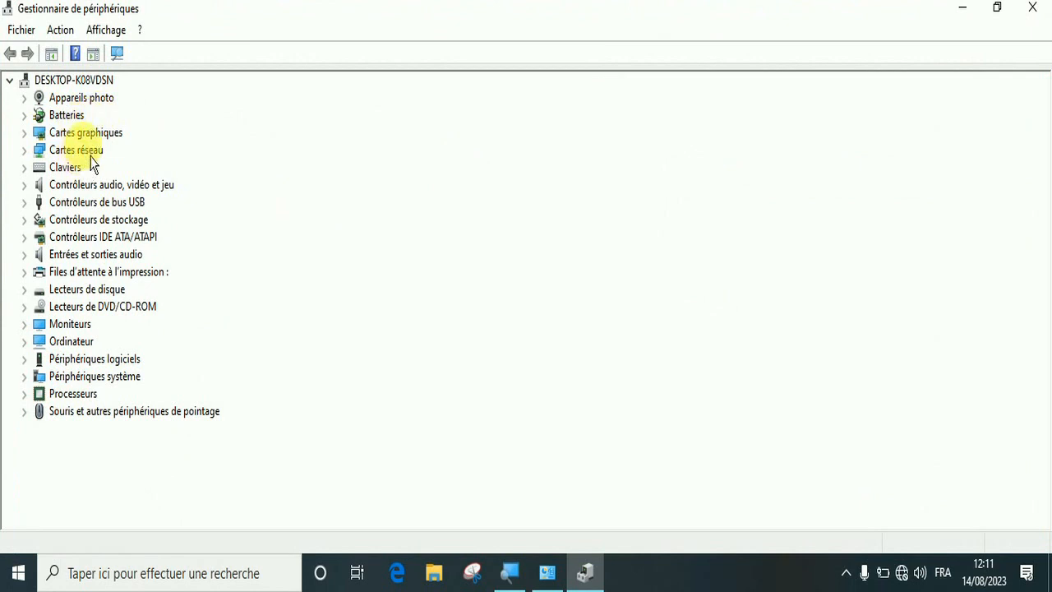
pyautogui.click(91, 139)
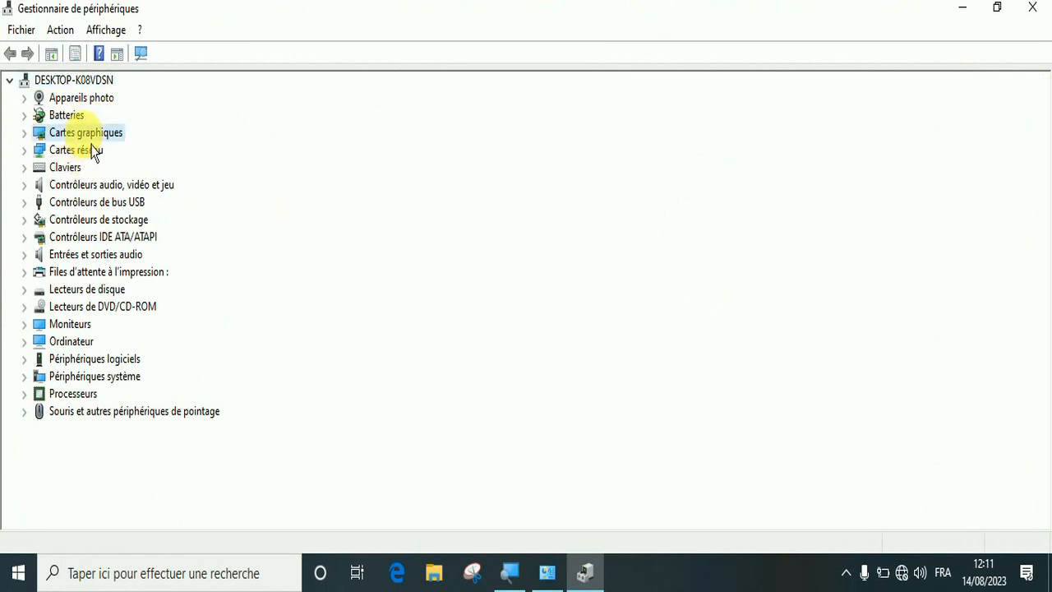
pyautogui.doubleClick(92, 140)
# Search automatically for an updated driver for the ATI Mobility Radeon HD 4500 Series graphics card, and repeat the search once
pyautogui.rightClick(102, 152)
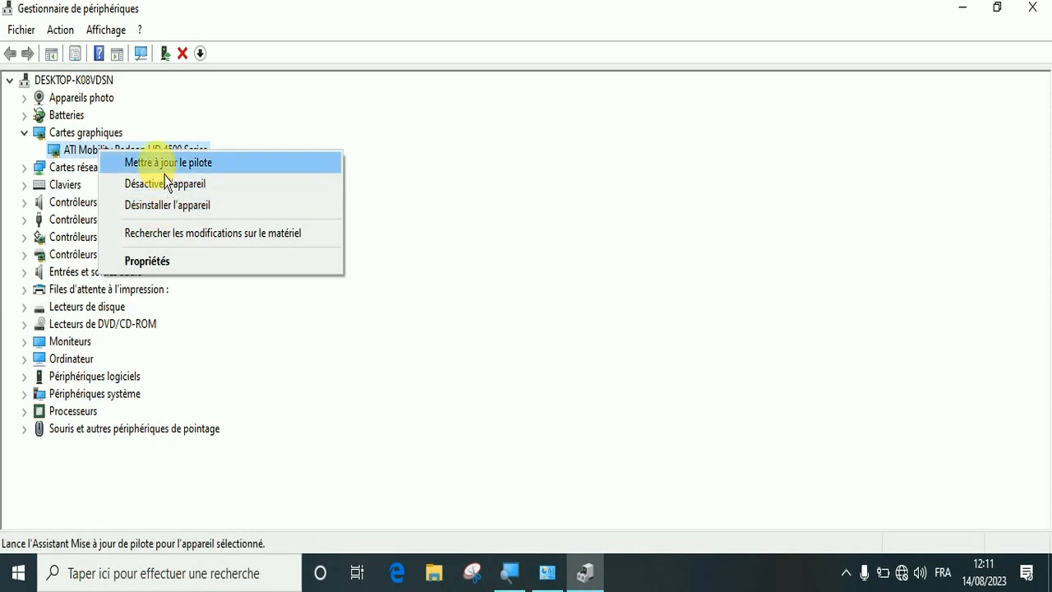
pyautogui.click(172, 169)
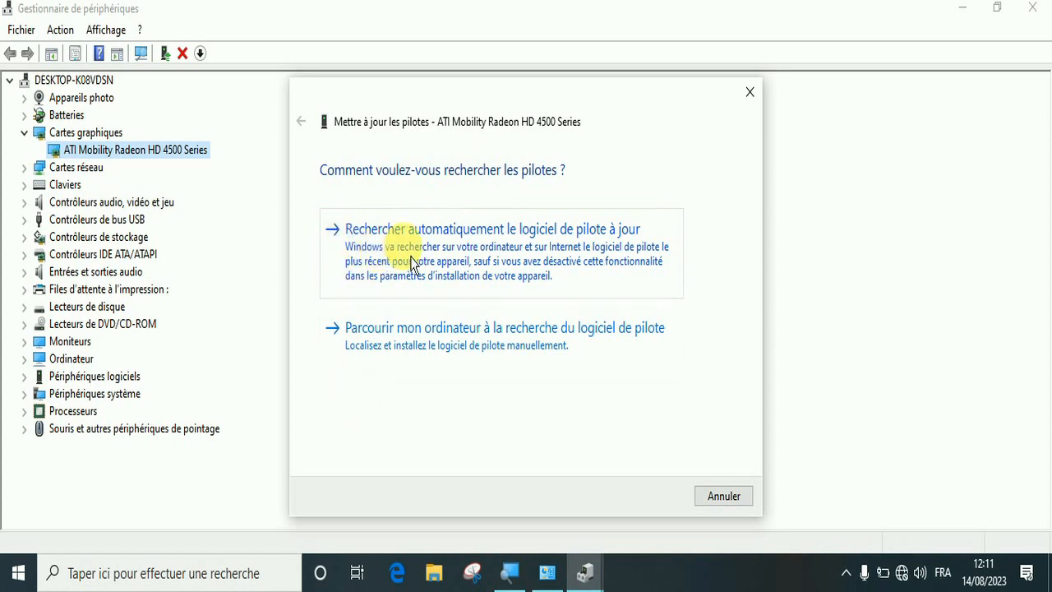
pyautogui.click(439, 256)
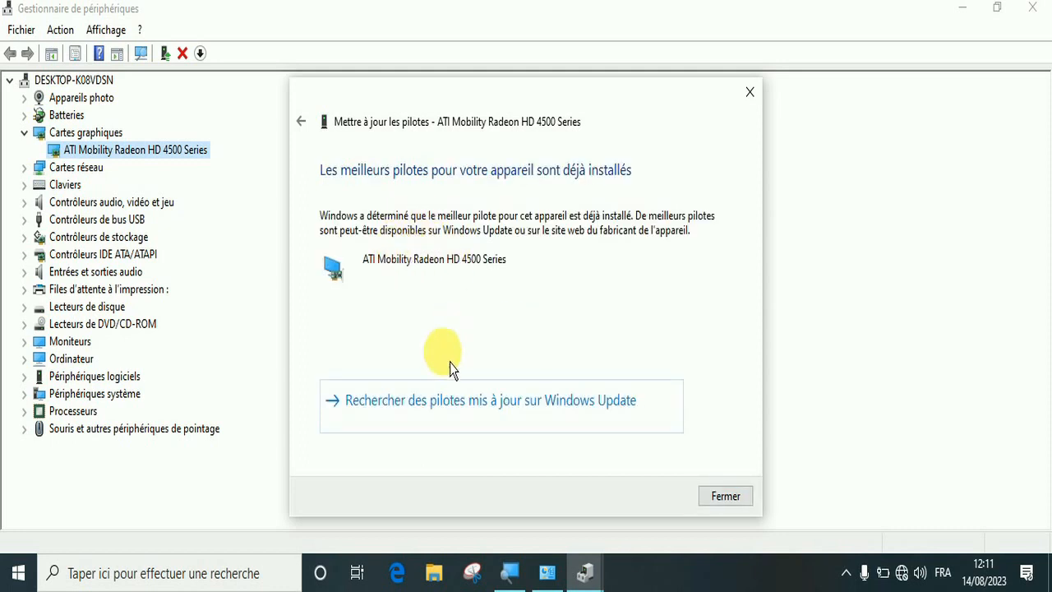
pyautogui.click(301, 121)
pyautogui.click(438, 252)
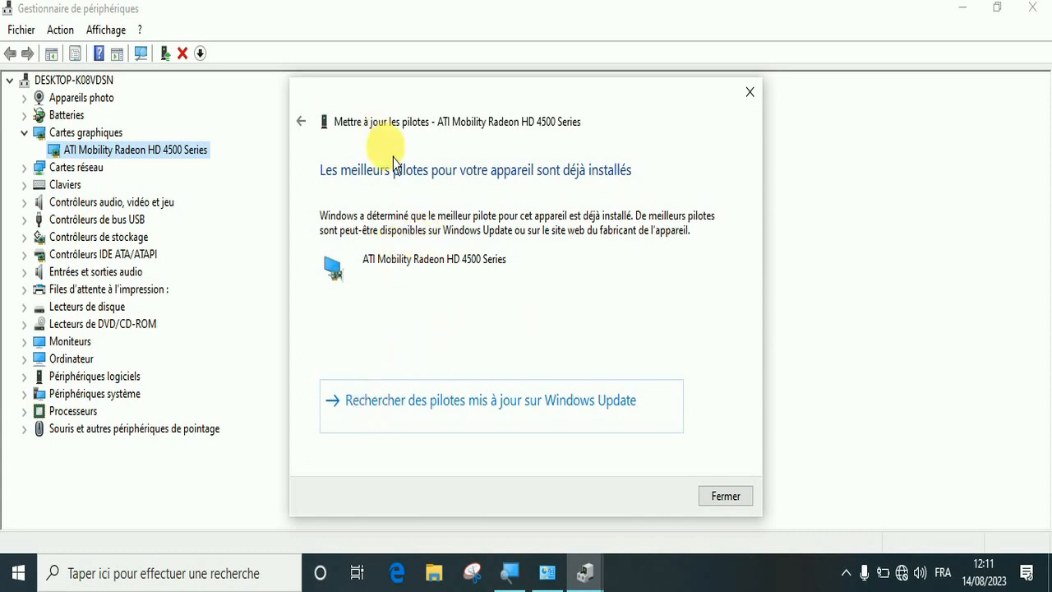
# Choose to find the driver on the computer instead, and select ATI Mobility Radeon HD 4500 Series among the available compatible drivers
pyautogui.click(302, 118)
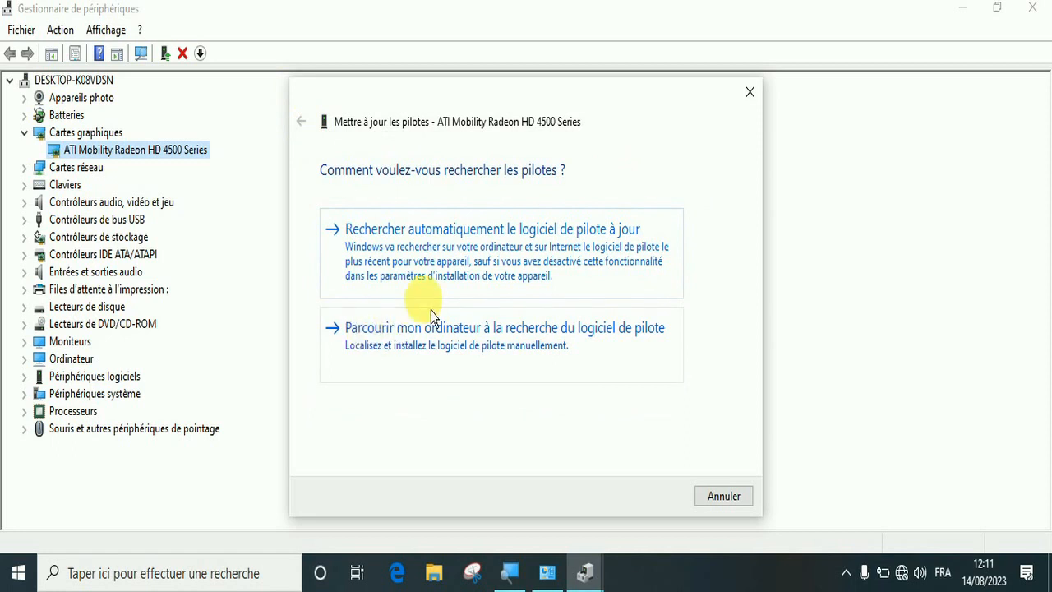
pyautogui.click(403, 352)
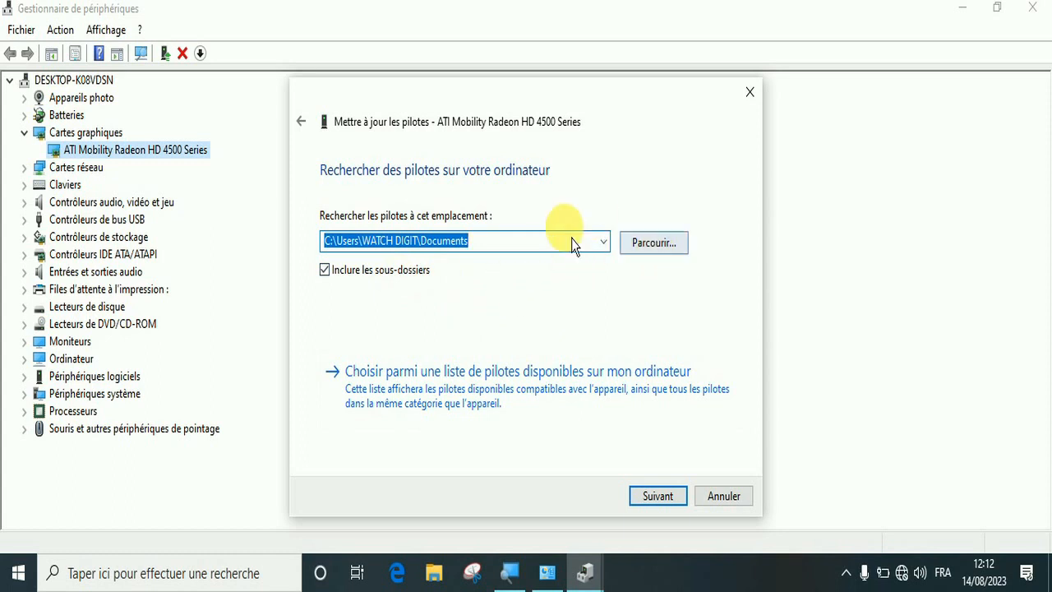
pyautogui.click(489, 399)
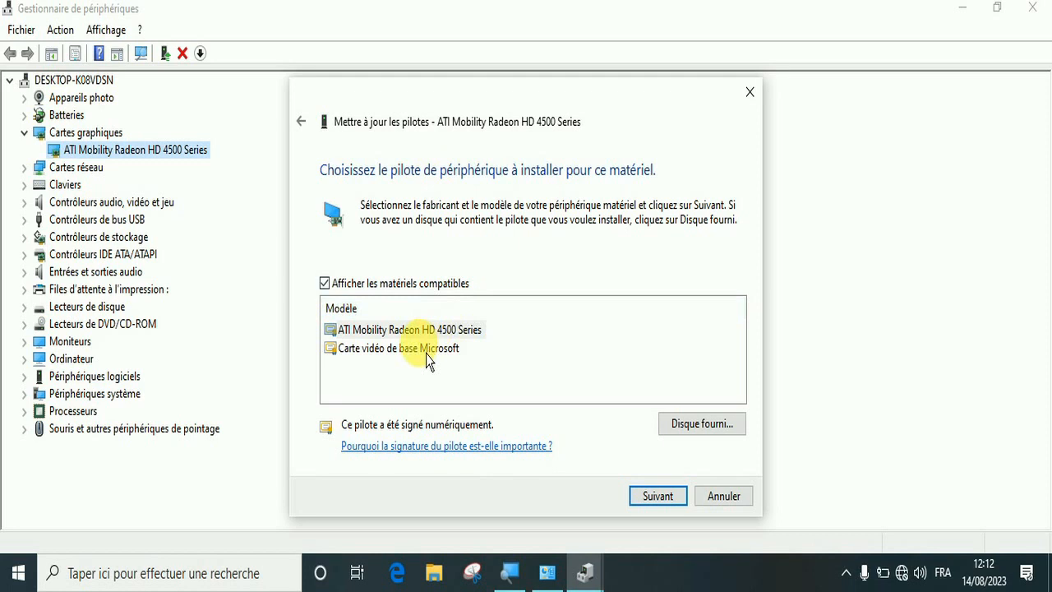
pyautogui.click(385, 331)
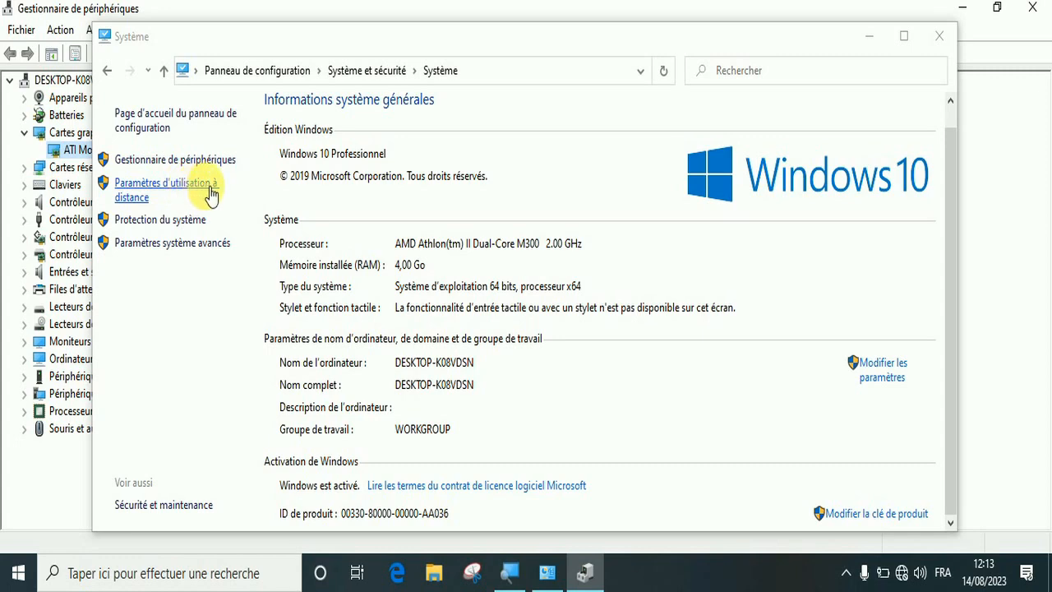
# Allow remote assistance connections in the remote use settings, and leave remote control of the computer disabled in the advanced assistance options
pyautogui.click(178, 188)
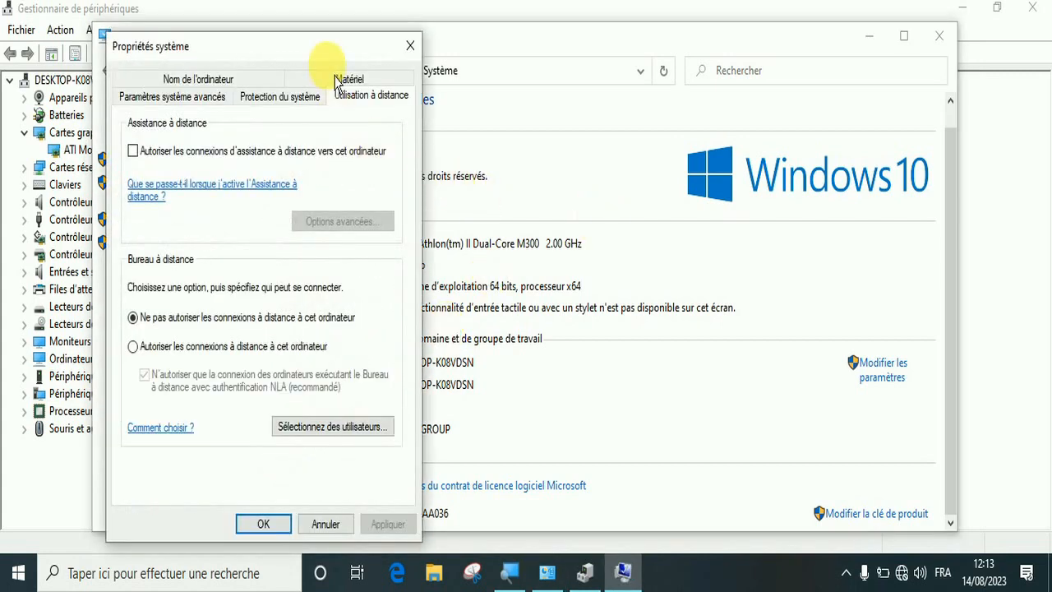
pyautogui.moveTo(317, 47); pyautogui.dragTo(461, 34)
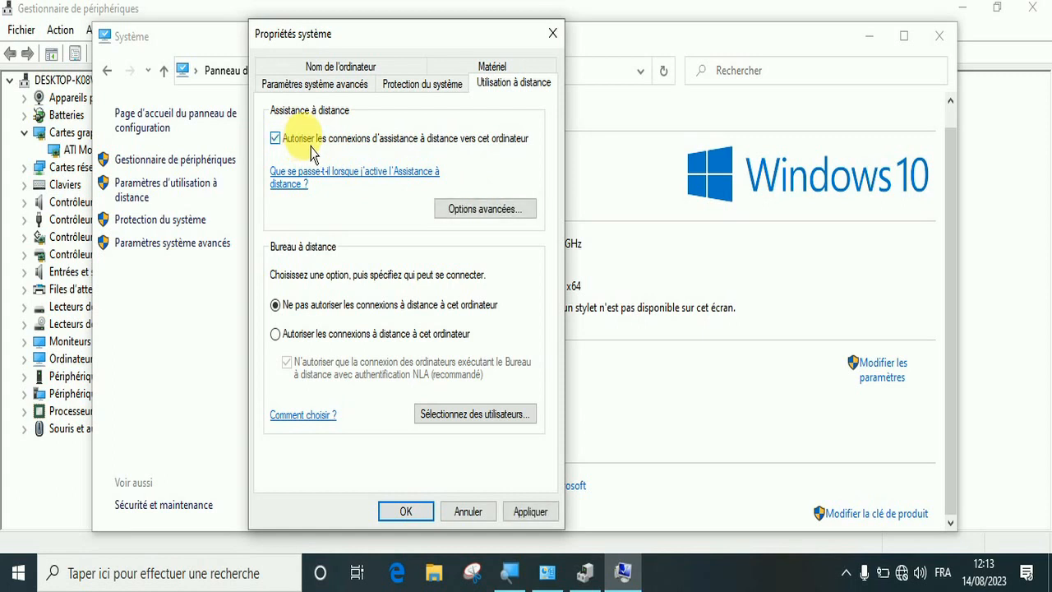
pyautogui.click(490, 211)
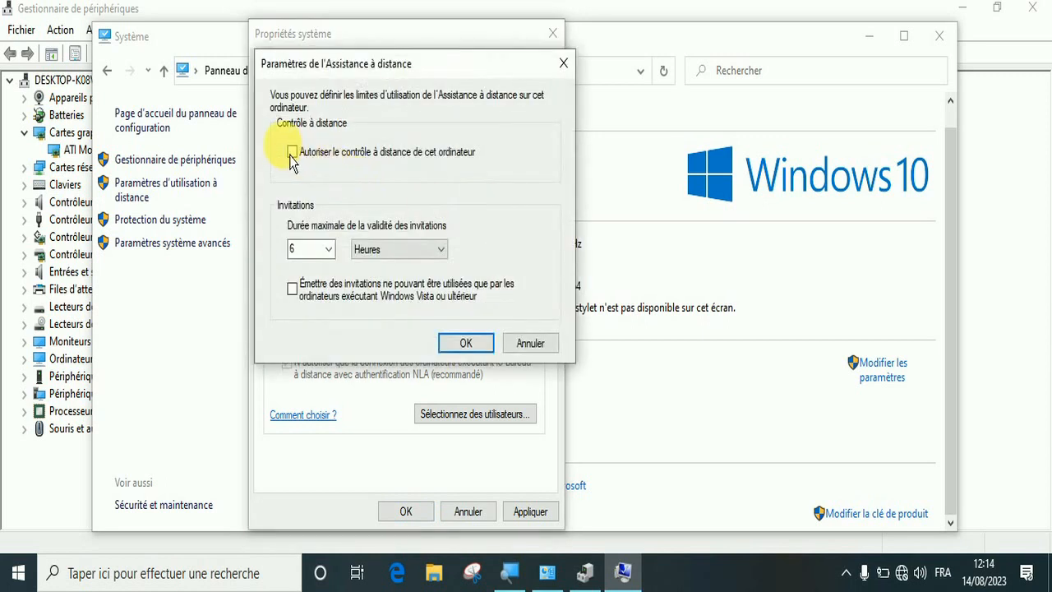
pyautogui.click(300, 163)
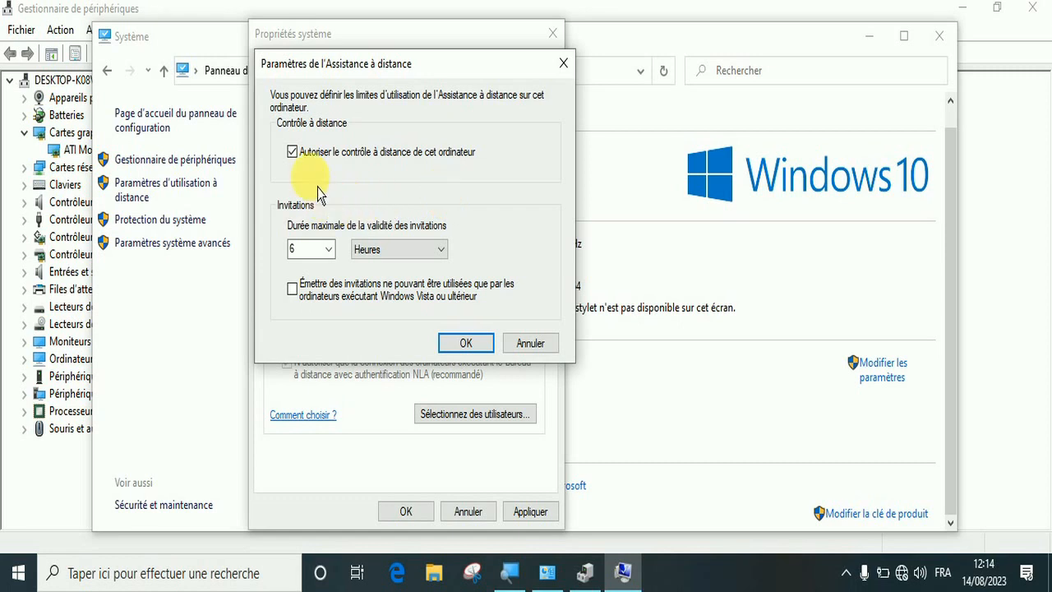
pyautogui.click(296, 153)
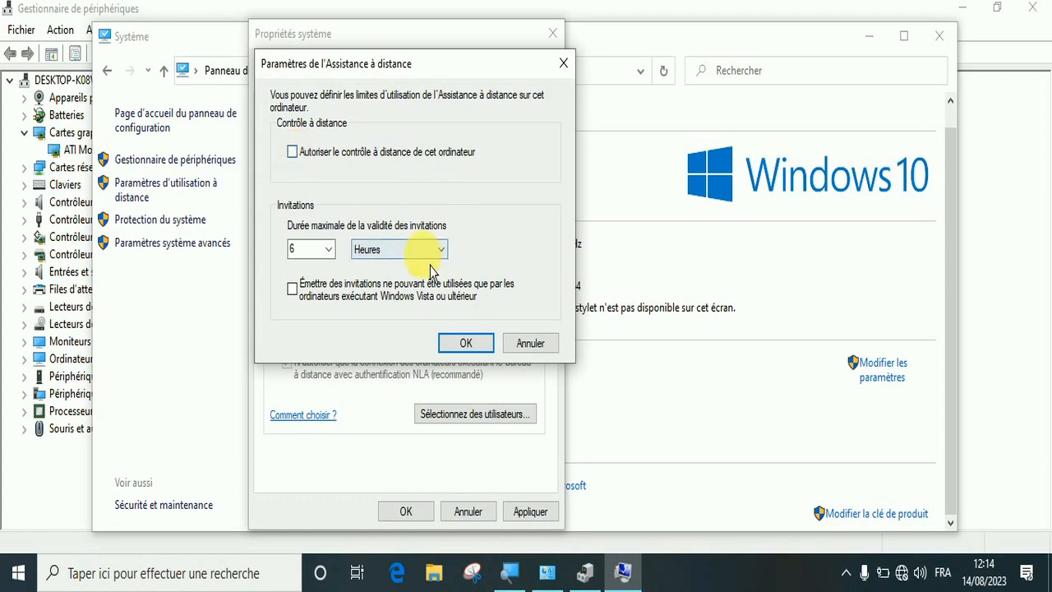
pyautogui.click(483, 352)
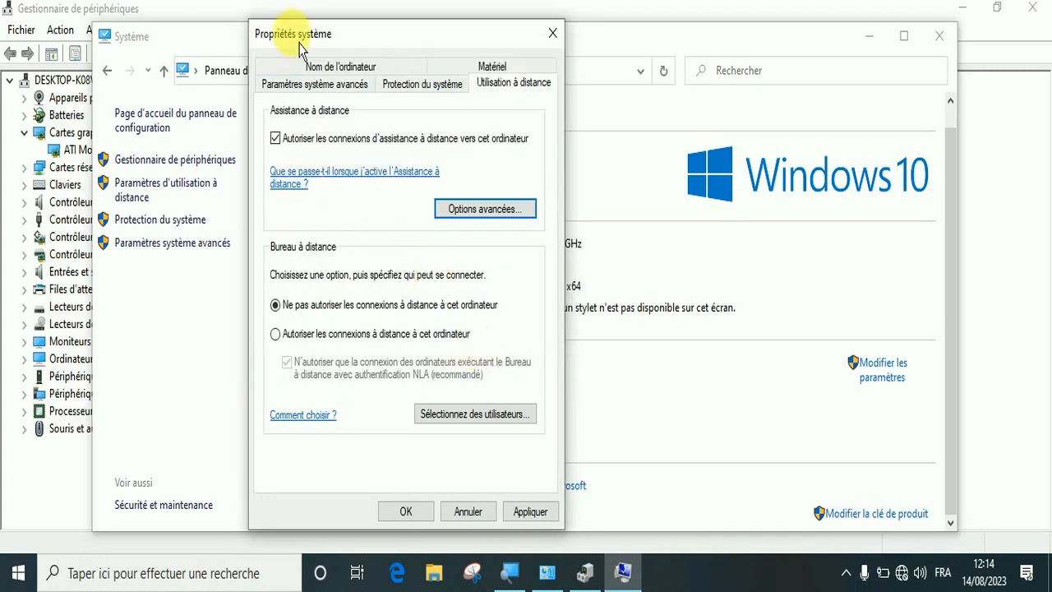
# Disable remote assistance connections to this computer, apply the change and close the system properties
pyautogui.click(289, 154)
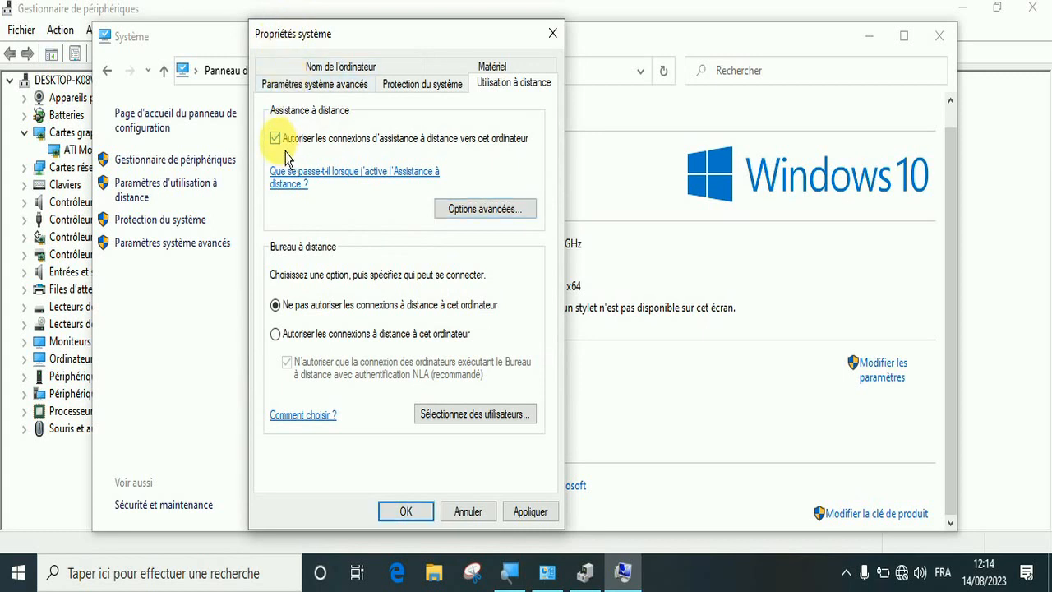
pyautogui.click(545, 524)
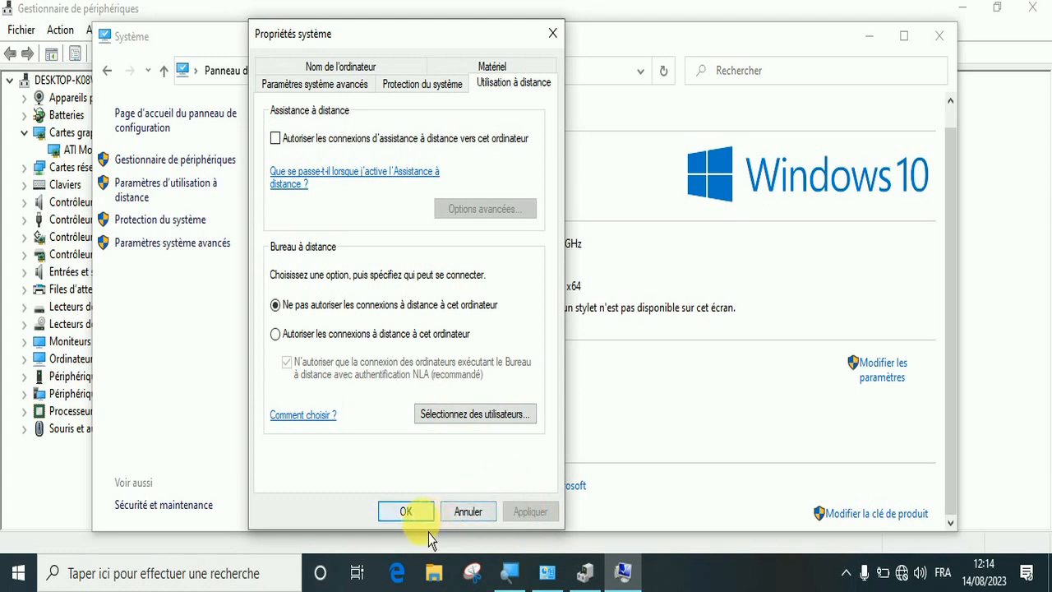
pyautogui.click(407, 512)
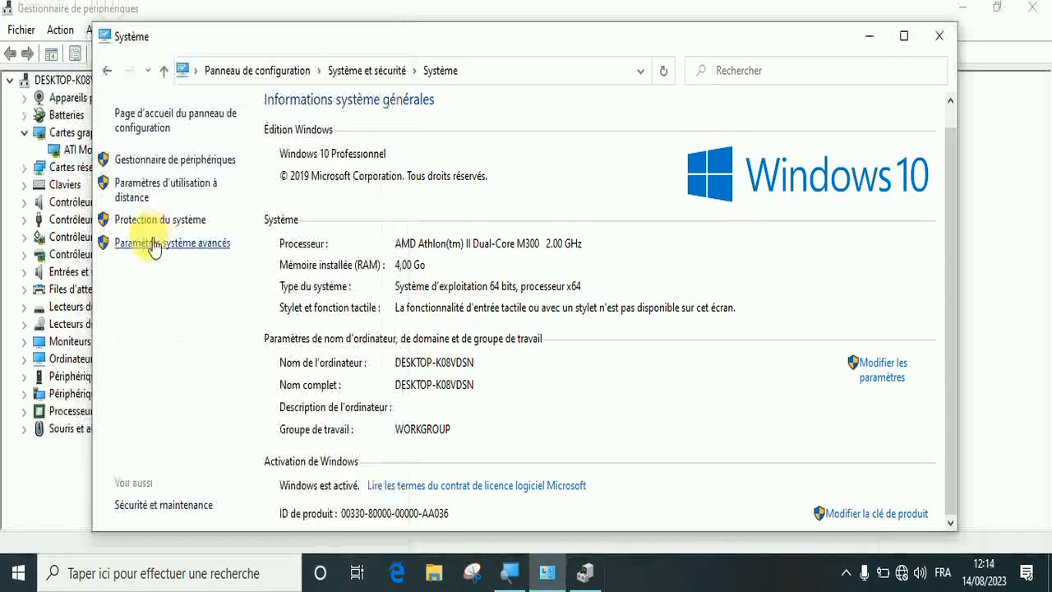
# Open the advanced system settings, and view the computer name information followed by the system protection settings
pyautogui.click(160, 245)
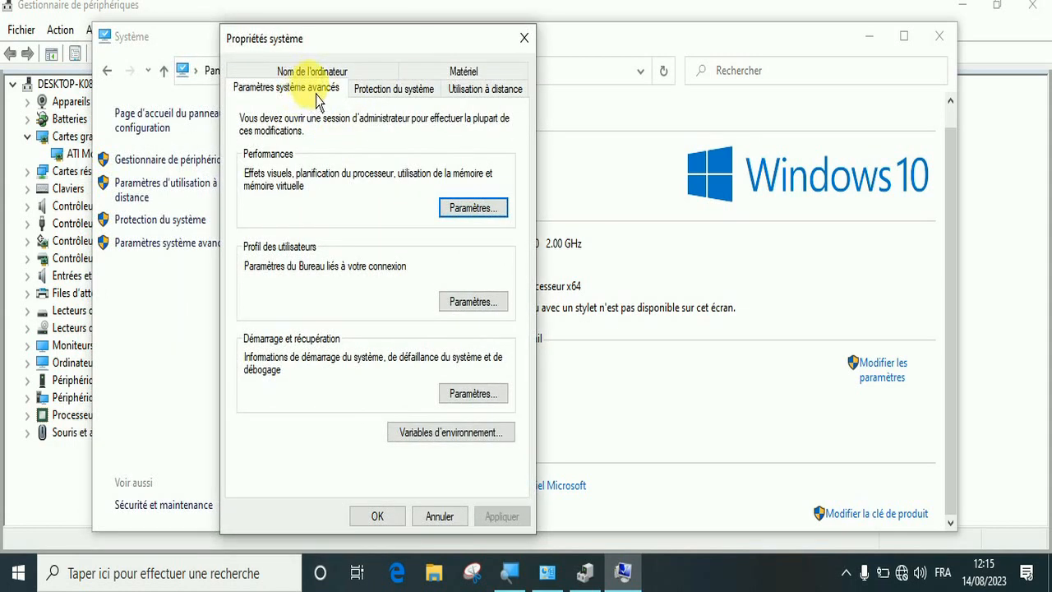
pyautogui.click(316, 81)
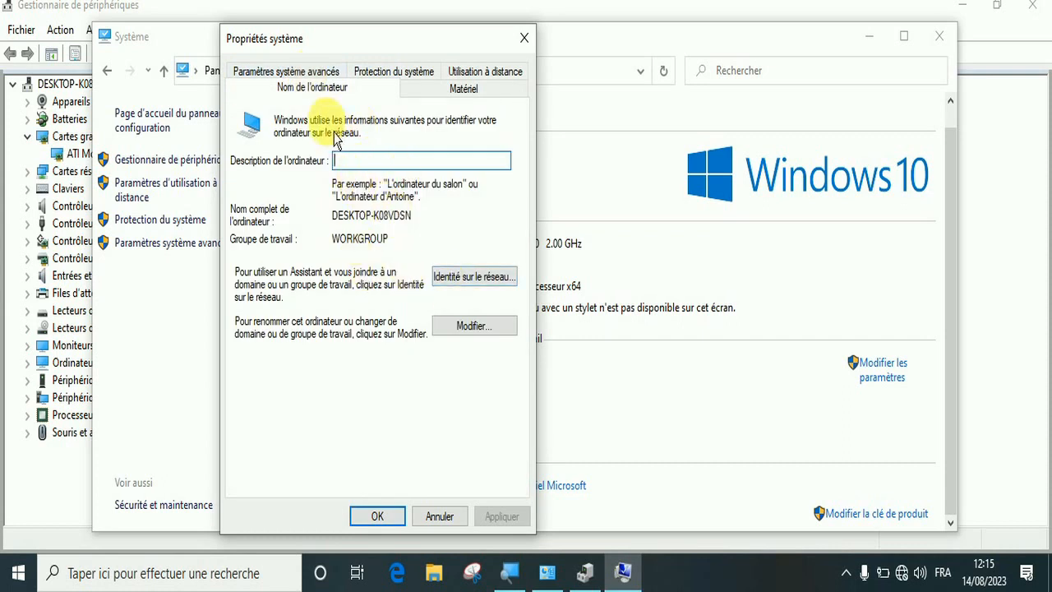
pyautogui.click(398, 78)
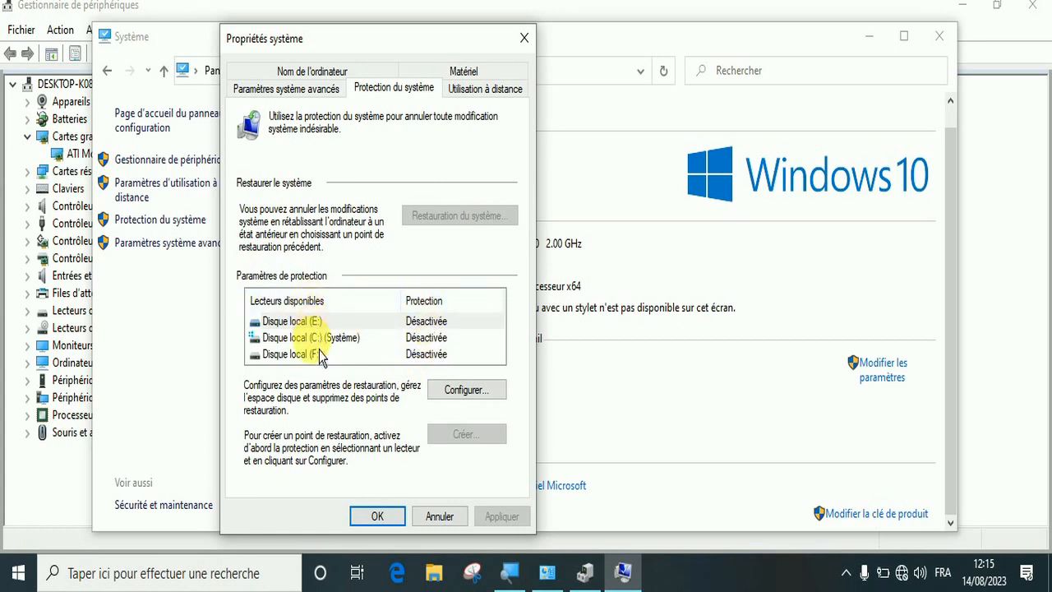
# Activate system protection for Disque local (C:) and apply the setting
pyautogui.click(330, 339)
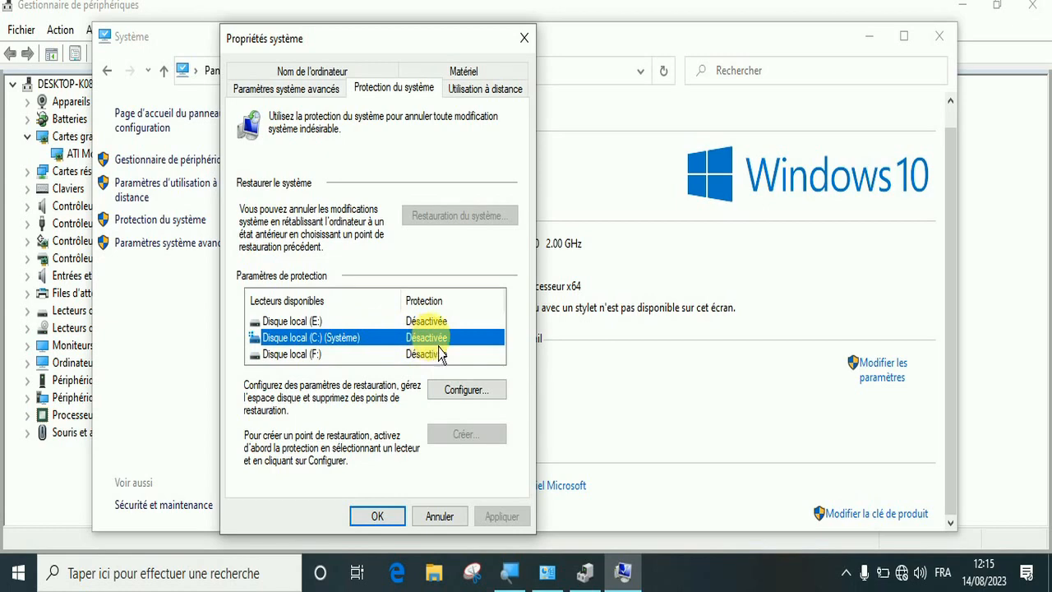
pyautogui.click(475, 402)
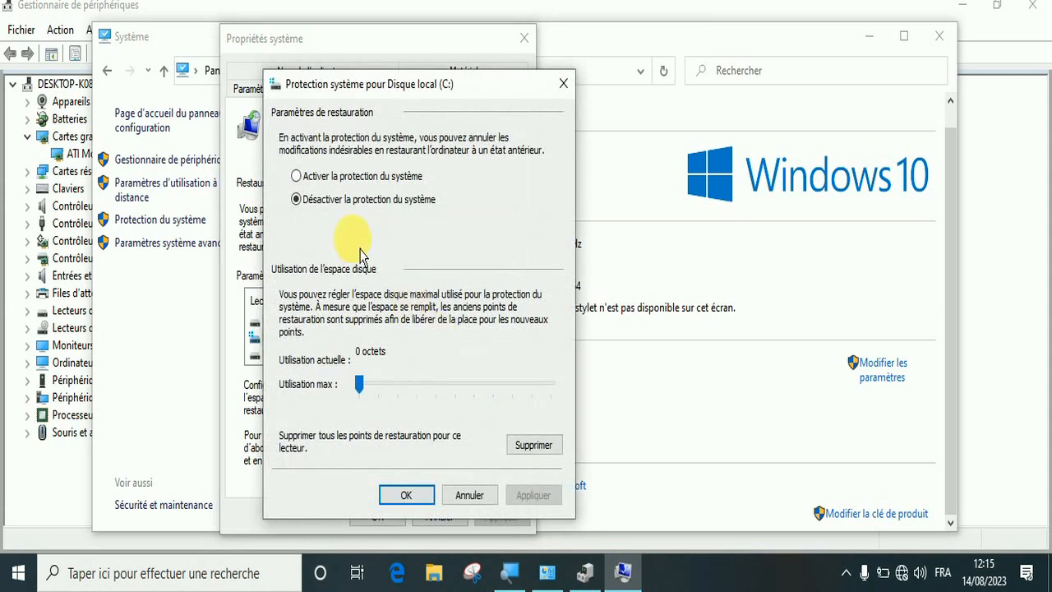
pyautogui.click(314, 181)
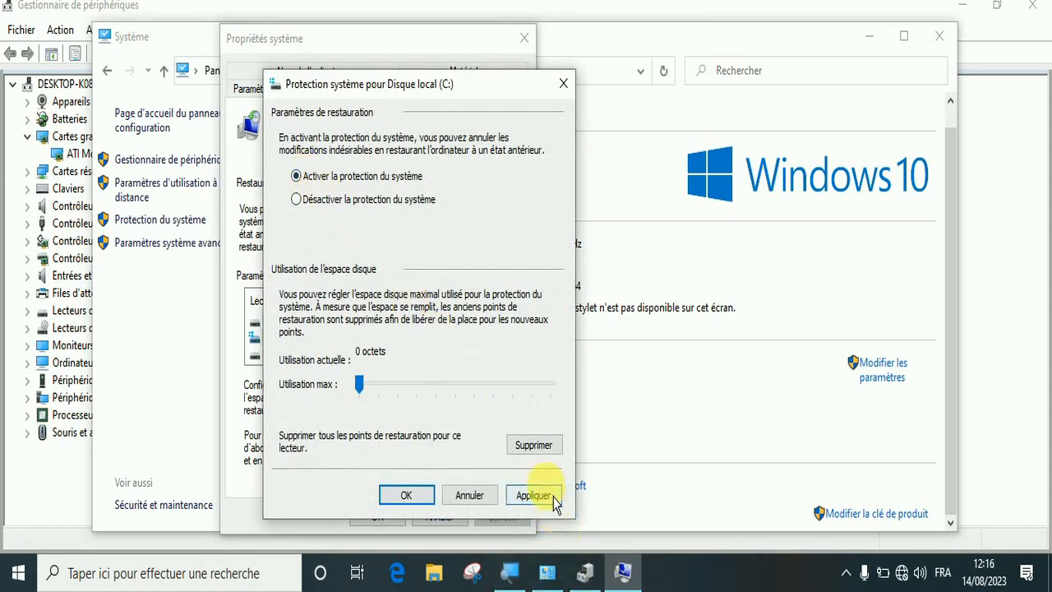
pyautogui.click(551, 498)
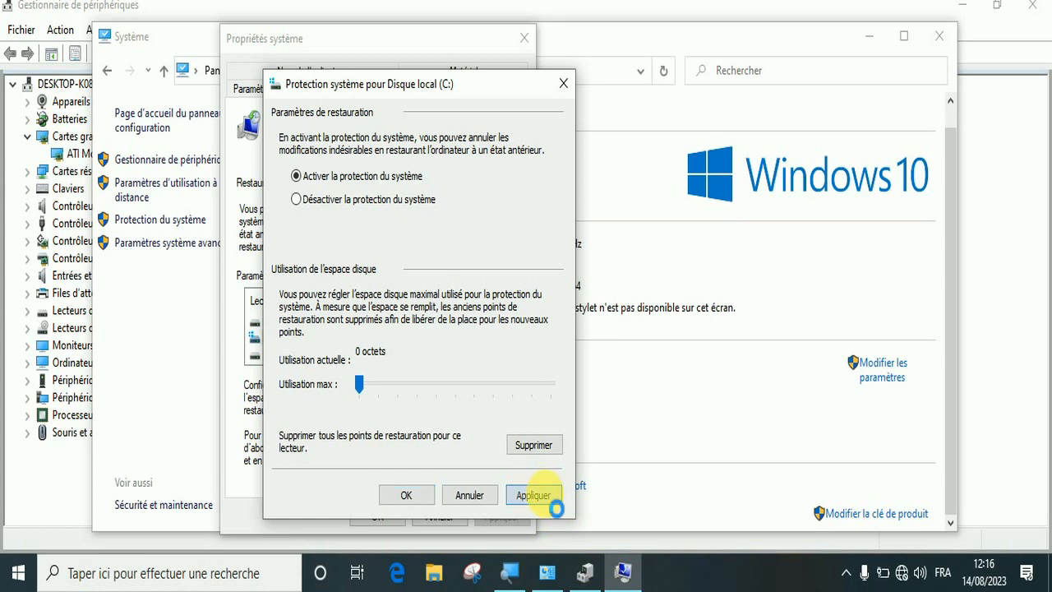
pyautogui.click(415, 500)
pyautogui.click(416, 339)
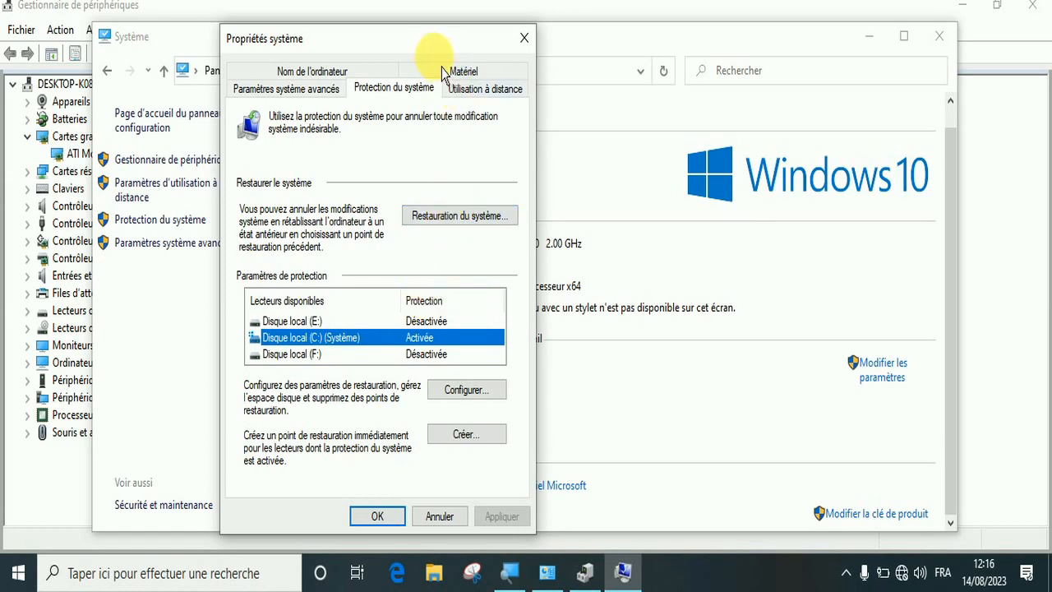
# Open the Restauration du système wizard to view its restore information, and cancel it
pyautogui.moveTo(431, 49); pyautogui.dragTo(482, 42)
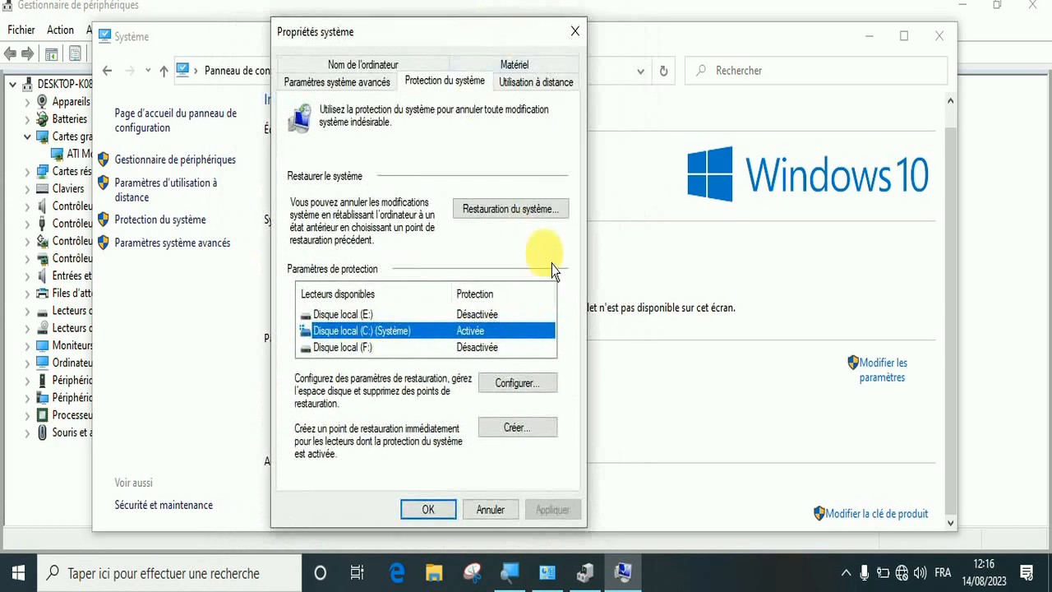
pyautogui.click(498, 224)
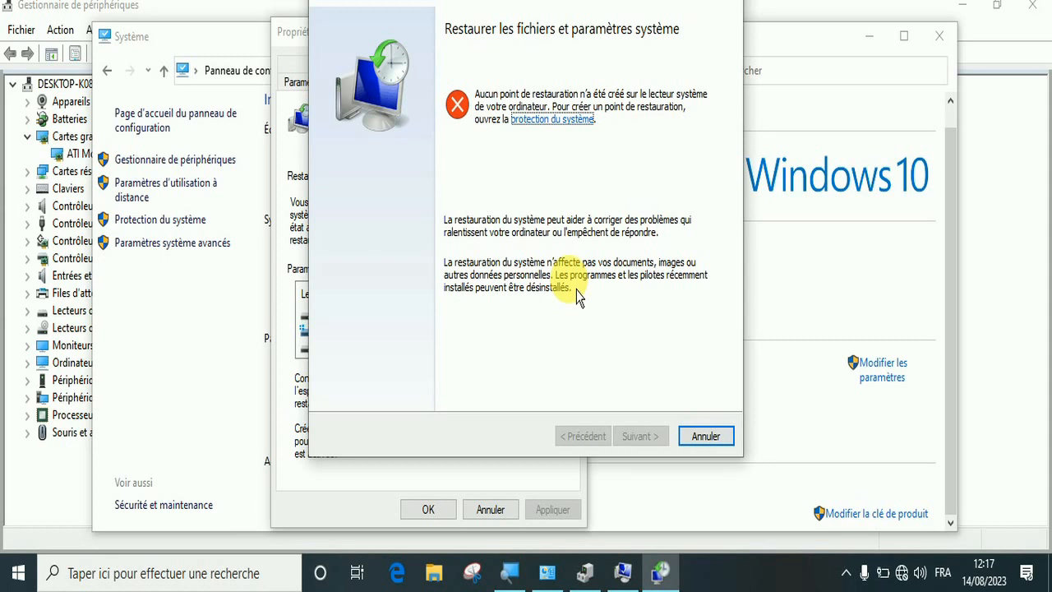
pyautogui.click(712, 455)
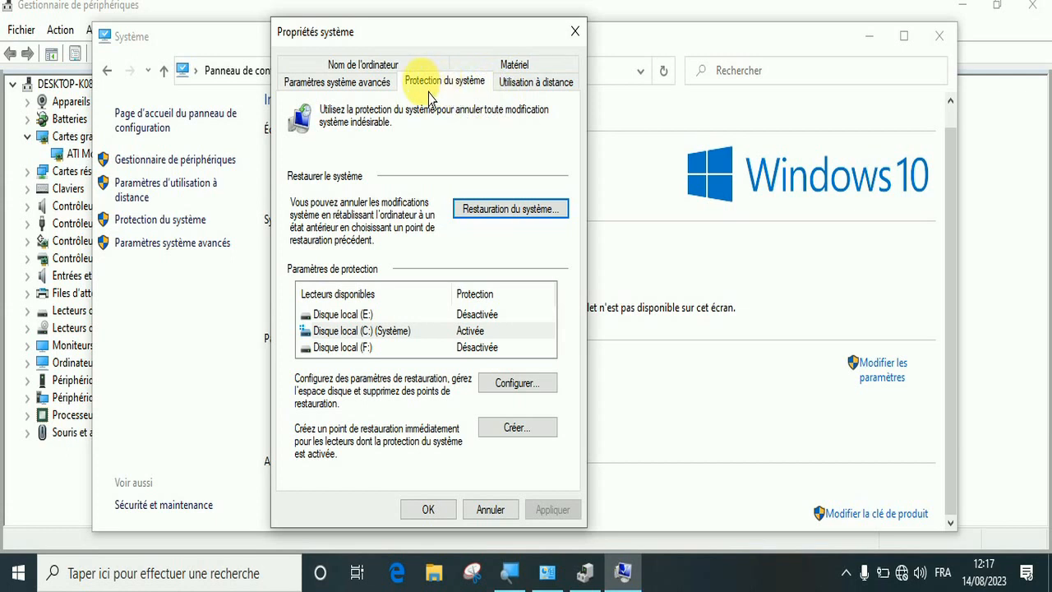
# Open the performance options from the advanced system settings, preview the best-appearance, best-performance and Windows-chosen visual effects presets, and cancel the dialog
pyautogui.click(355, 83)
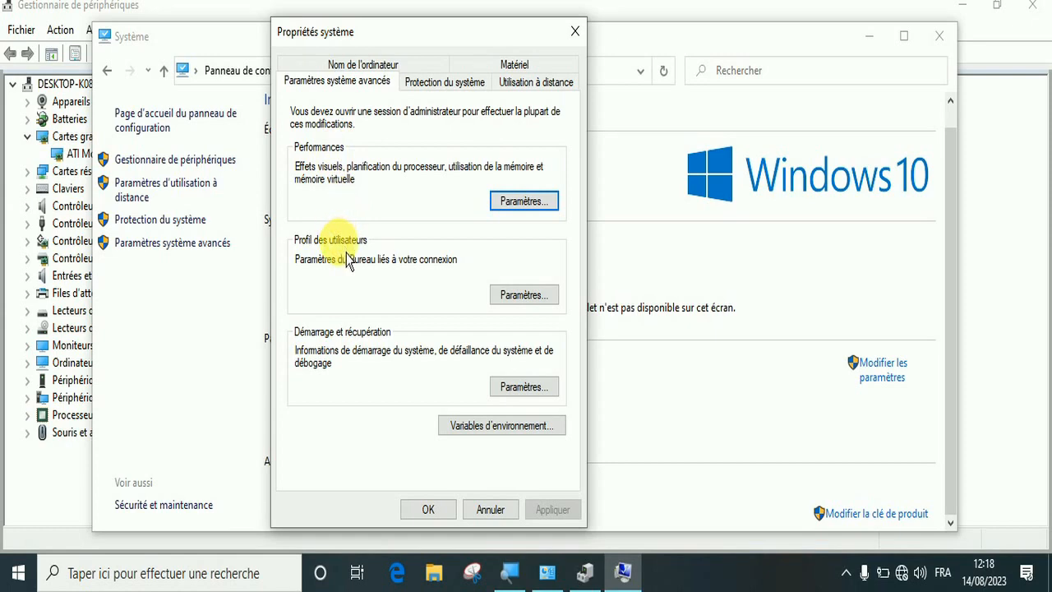
pyautogui.click(523, 202)
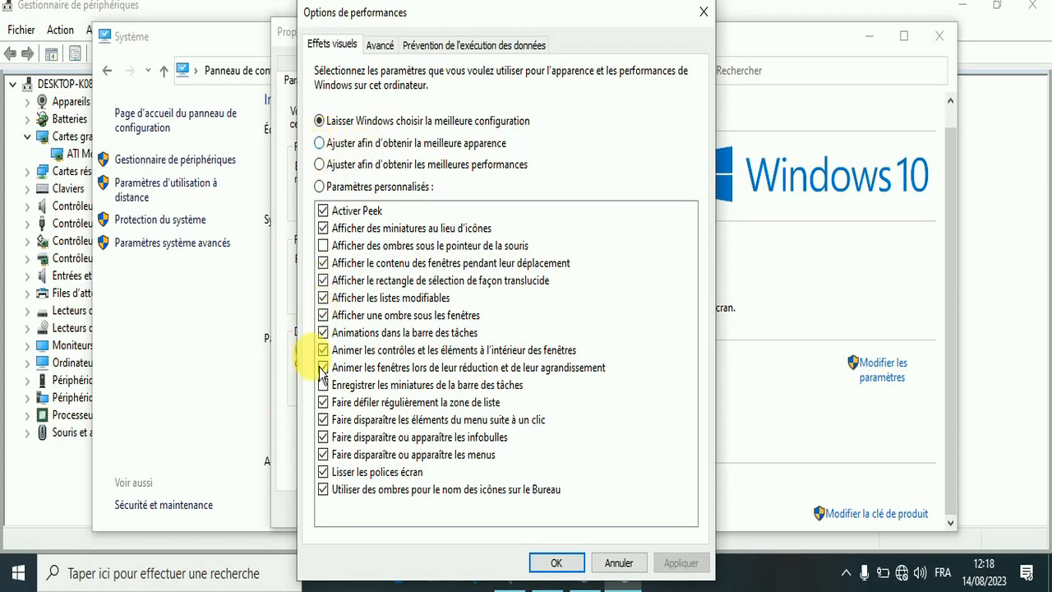
pyautogui.click(327, 144)
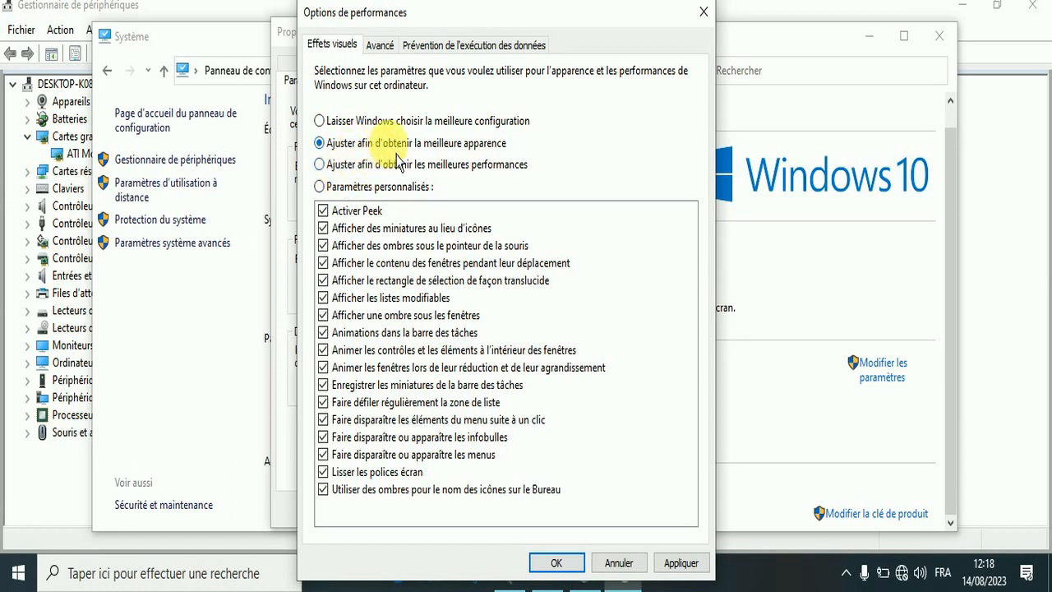
pyautogui.click(330, 175)
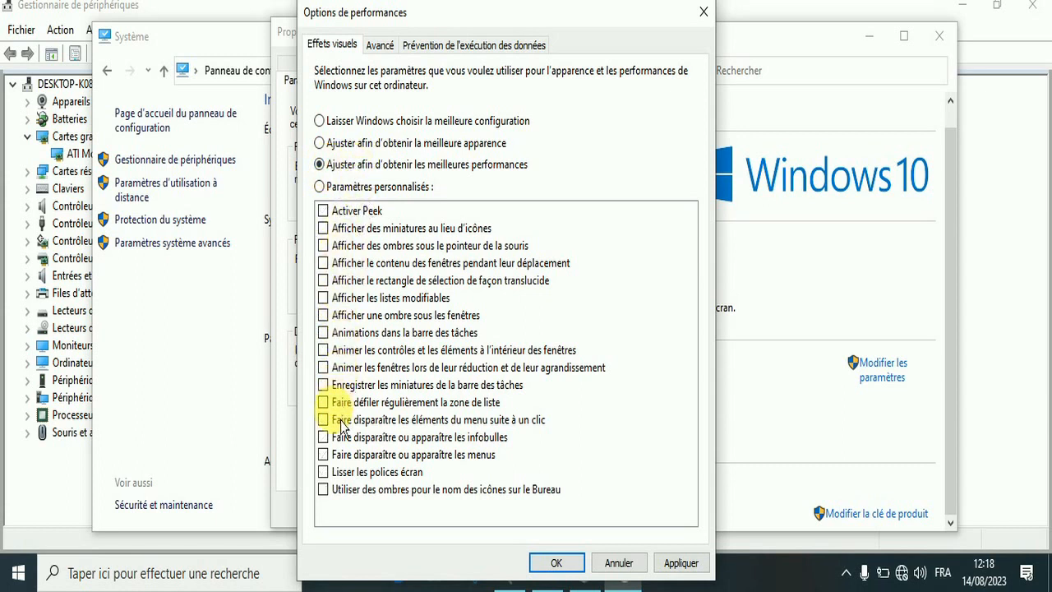
pyautogui.click(320, 143)
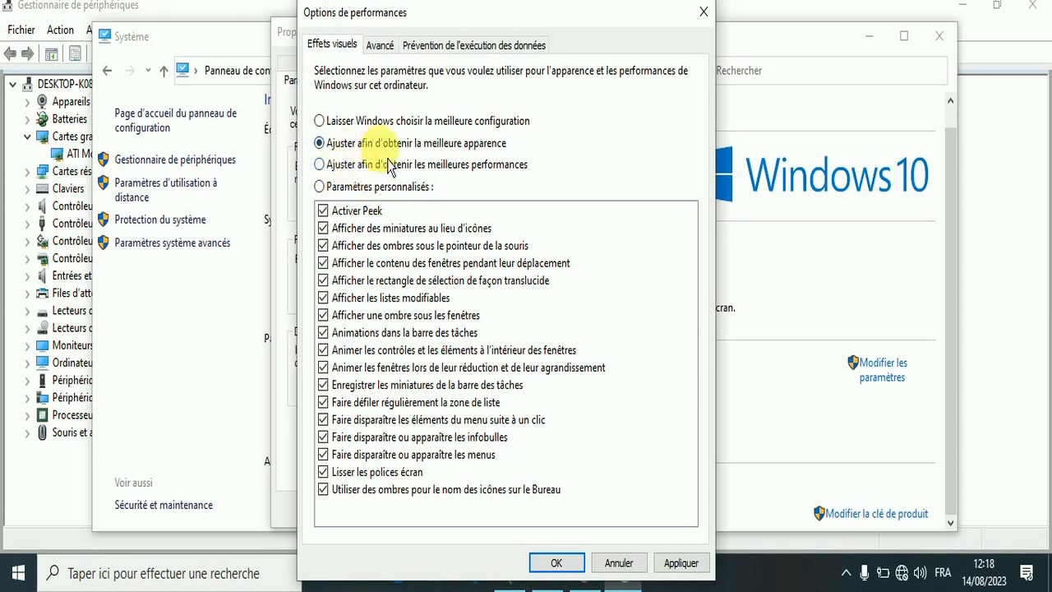
pyautogui.click(322, 165)
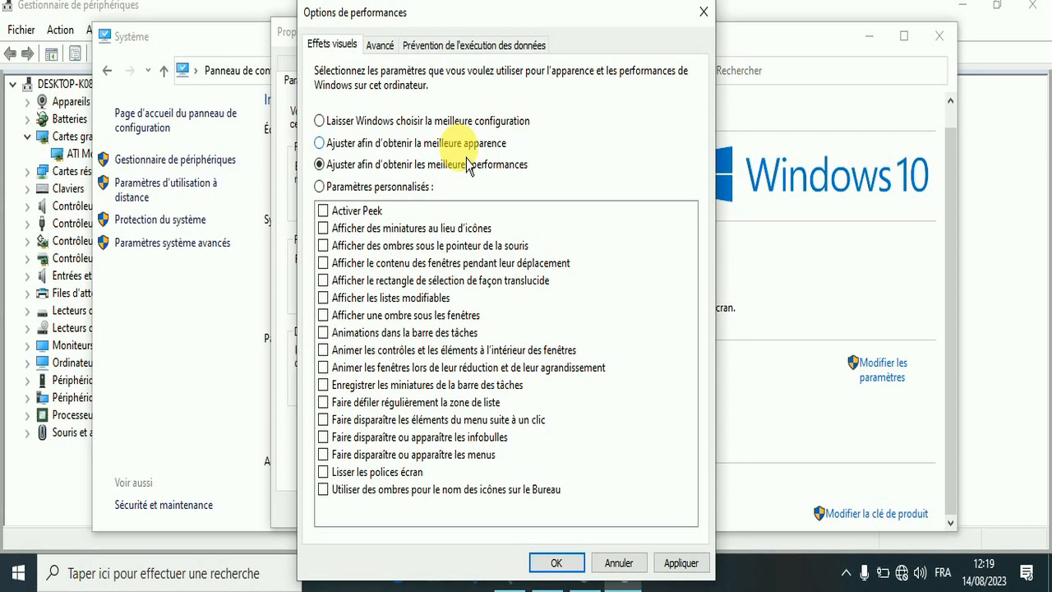
pyautogui.click(323, 124)
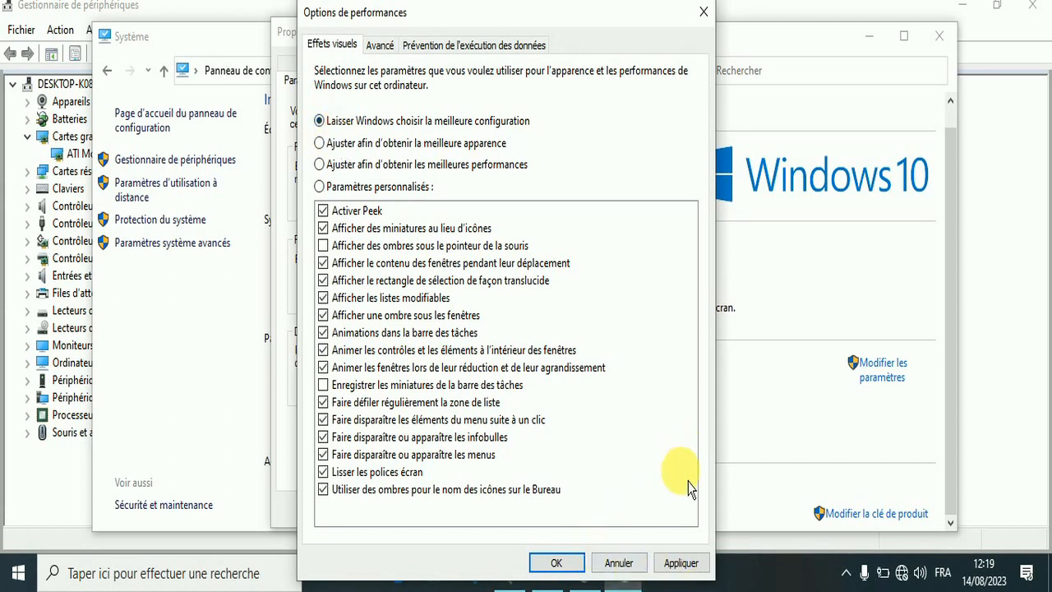
pyautogui.click(629, 570)
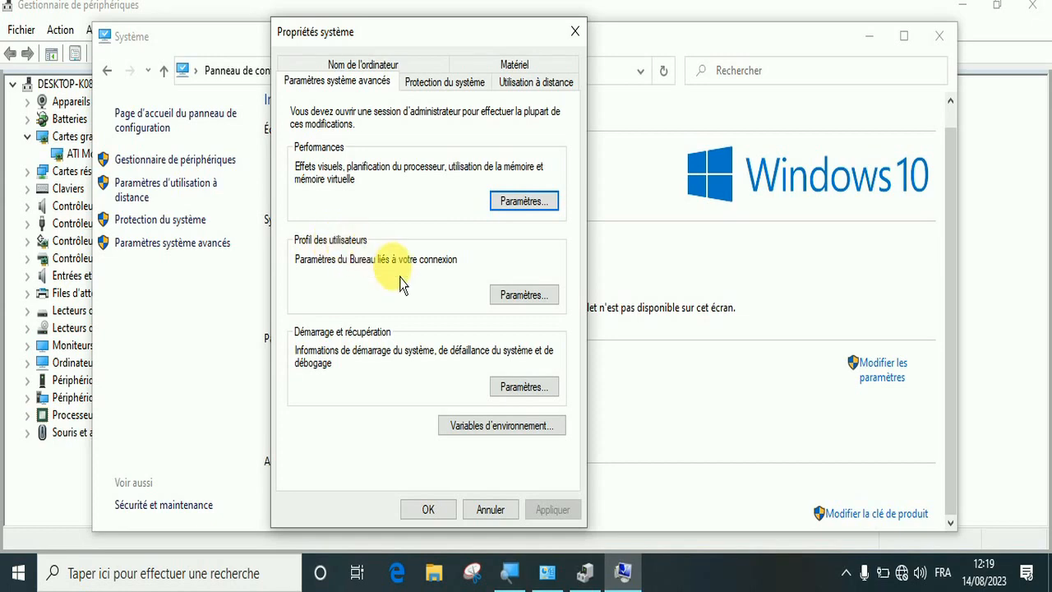
# Open the user profile settings, view the computer account's profile type and the saved profiles including Profil par défaut, and close the dialog
pyautogui.click(542, 295)
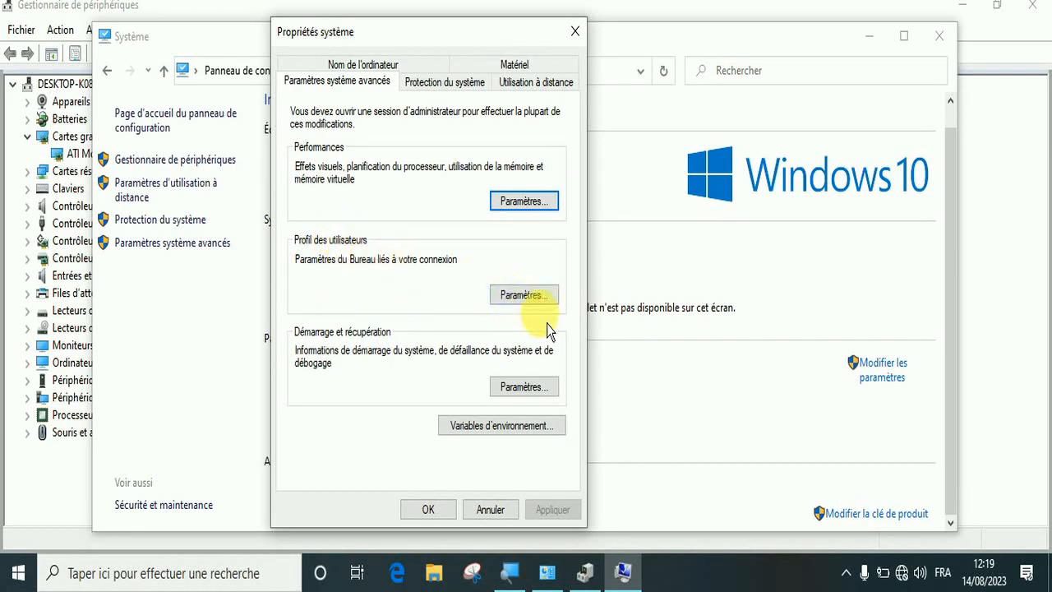
pyautogui.click(543, 301)
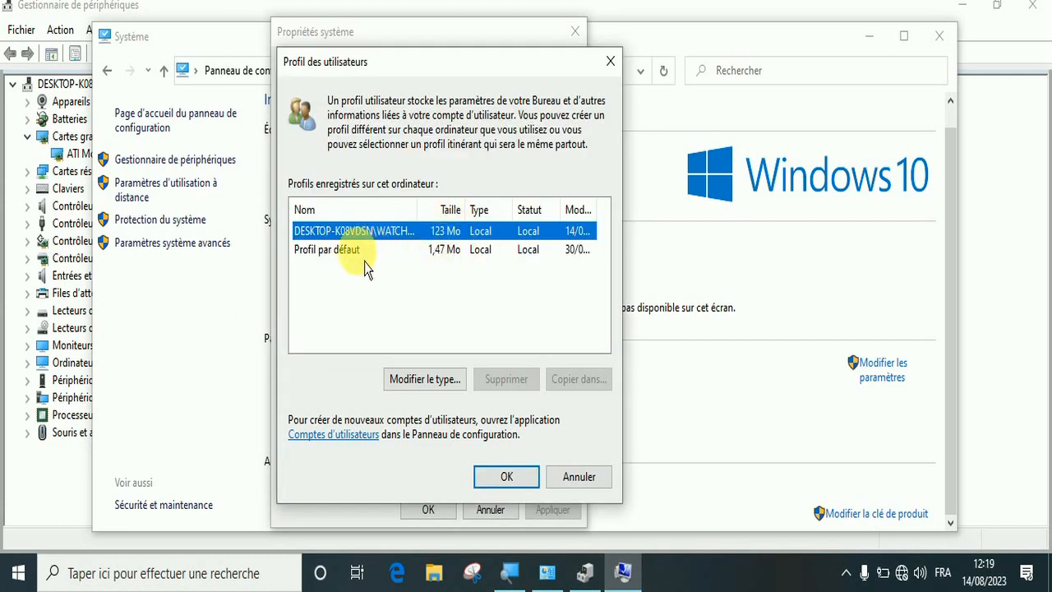
pyautogui.doubleClick(446, 230)
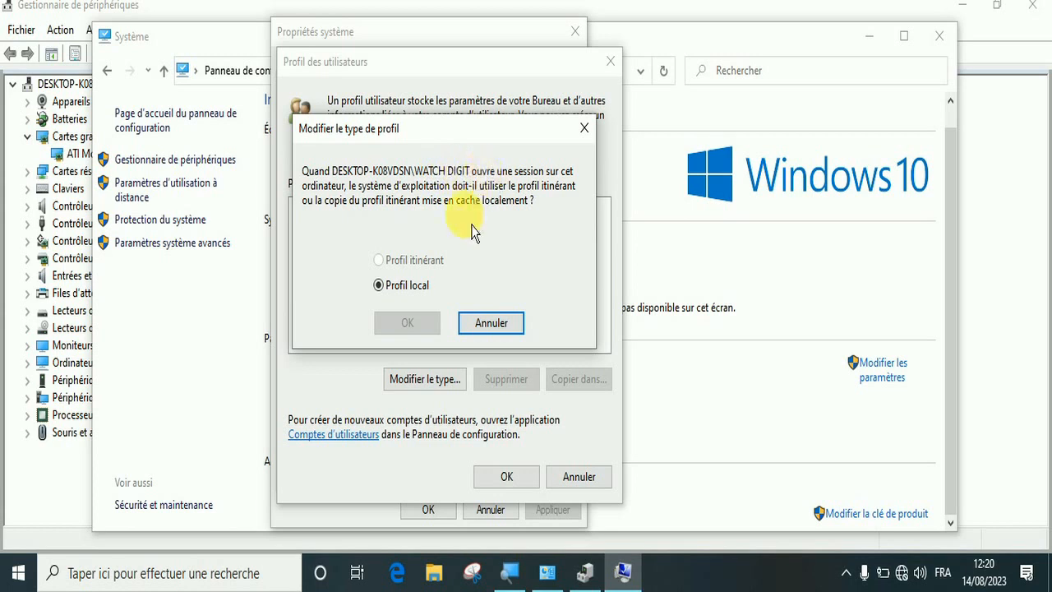
pyautogui.click(587, 130)
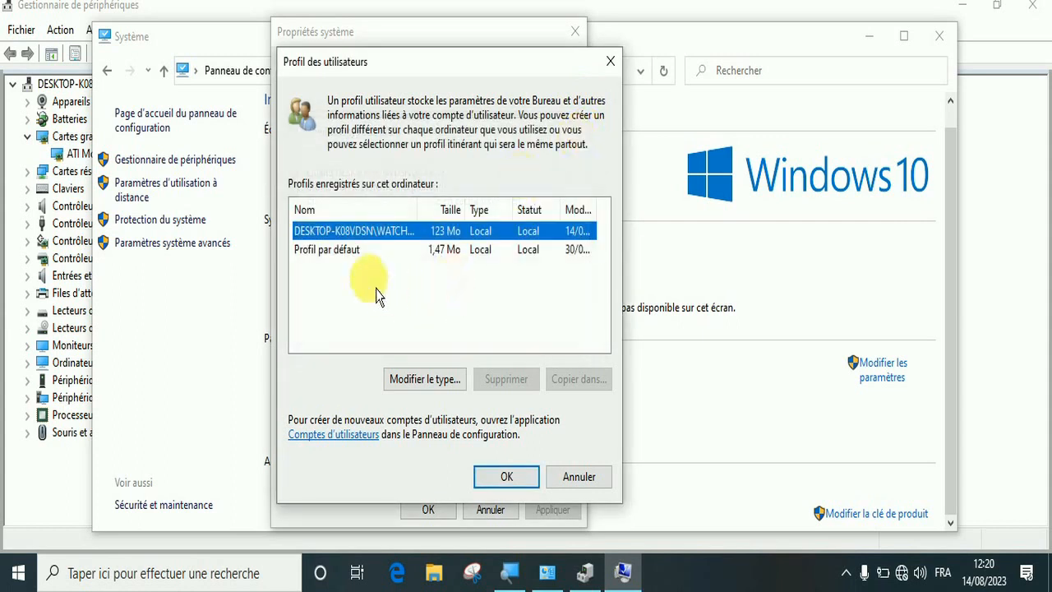
pyautogui.click(350, 251)
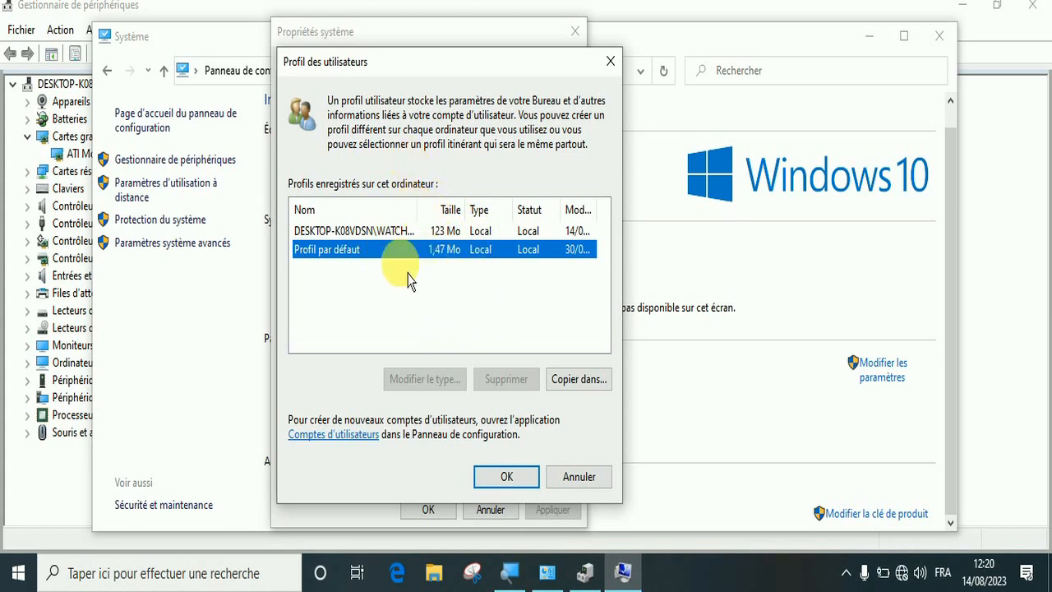
pyautogui.click(386, 234)
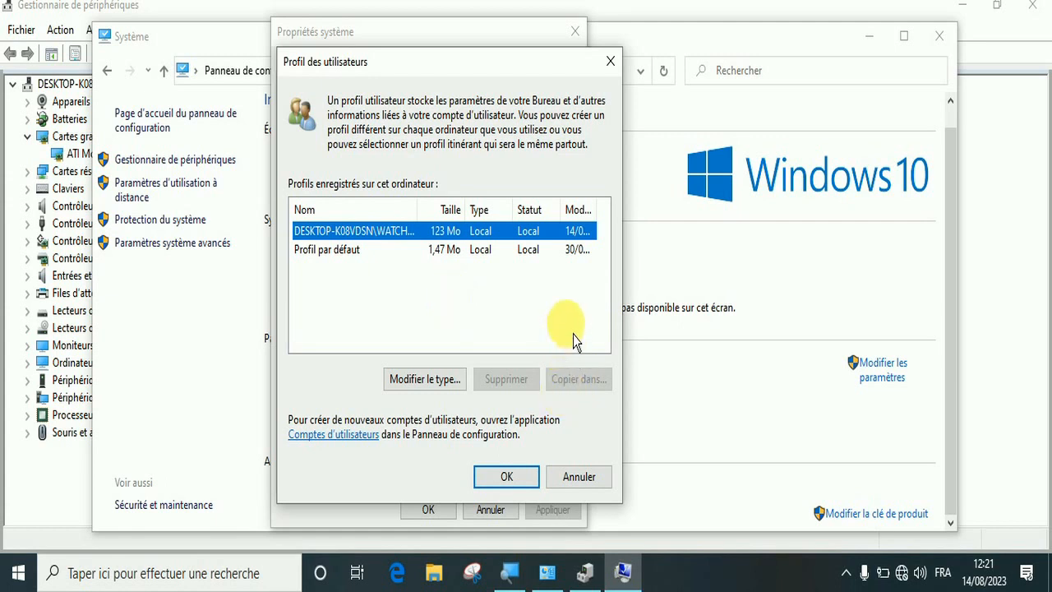
pyautogui.click(611, 61)
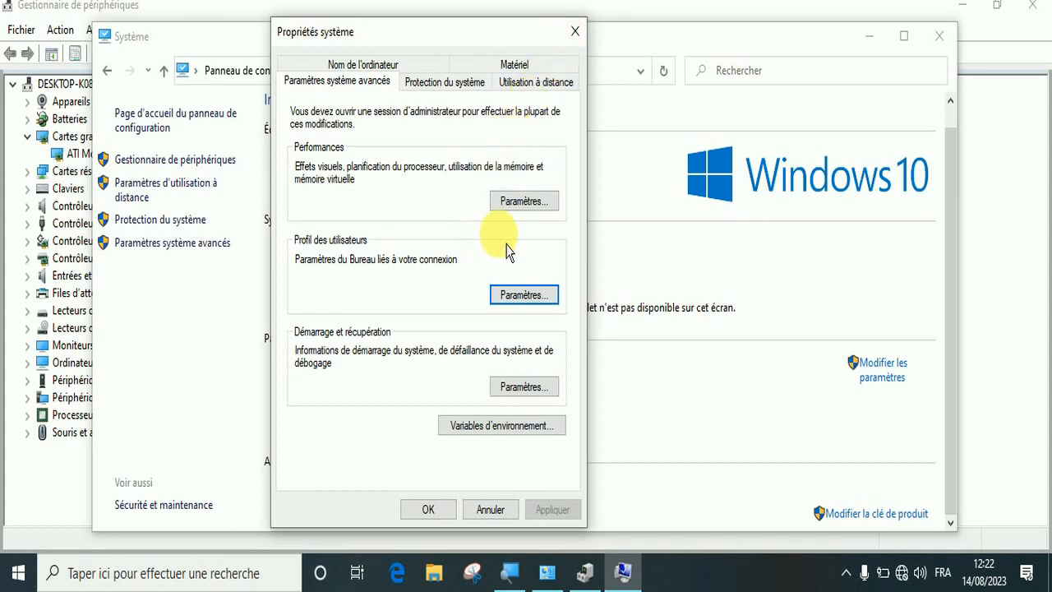
# Close the system properties and return from the Système page to the Système et sécurité overview
pyautogui.click(576, 32)
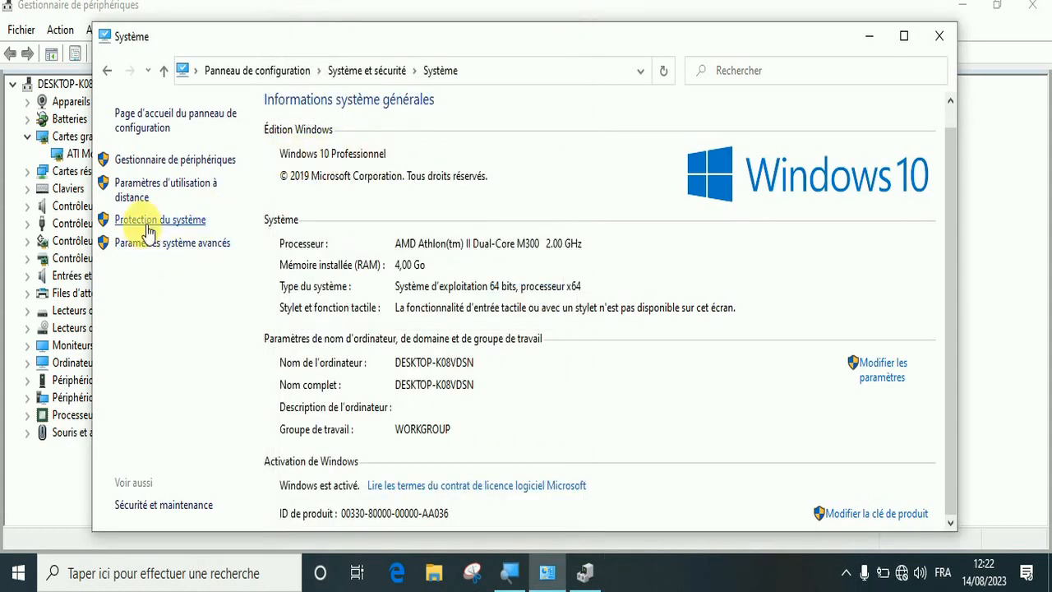
pyautogui.click(162, 245)
pyautogui.click(580, 34)
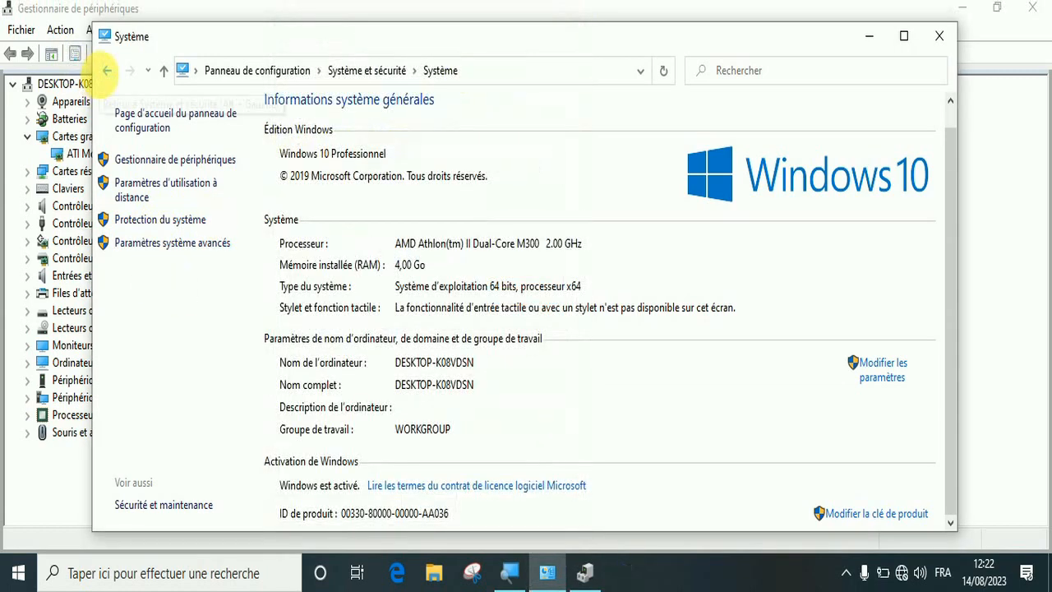
pyautogui.click(106, 70)
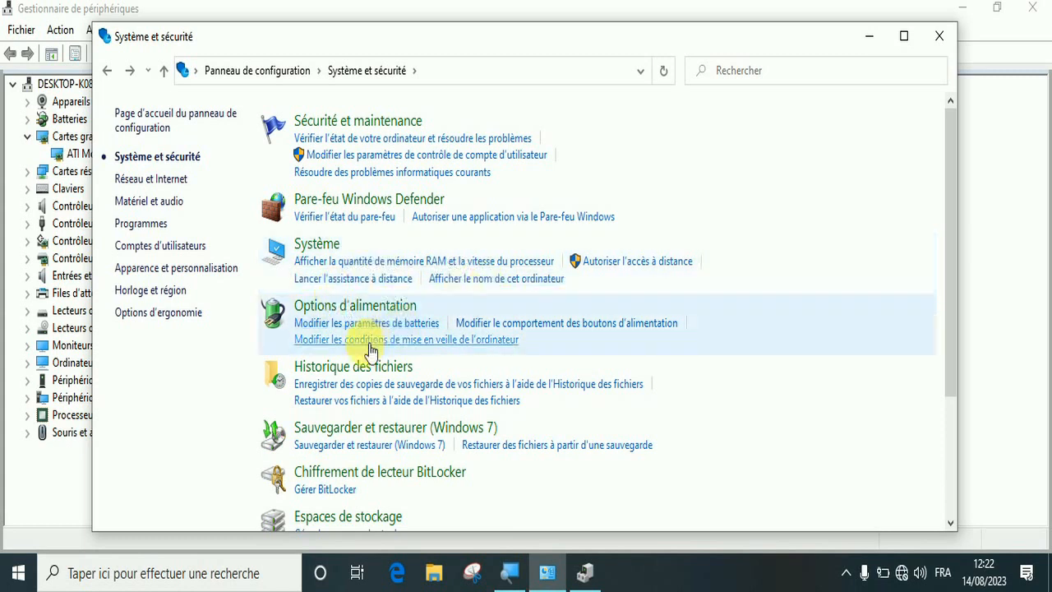
# View the Utilisation normale power plan settings and its advanced power options without changing them, and return to the Système et sécurité overview
pyautogui.click(359, 311)
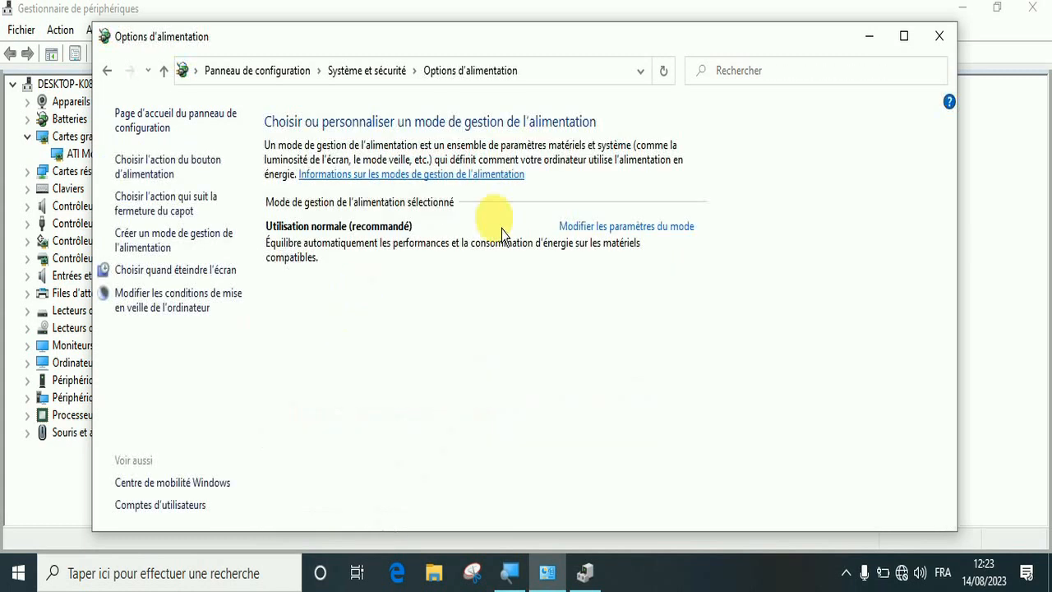
pyautogui.click(616, 237)
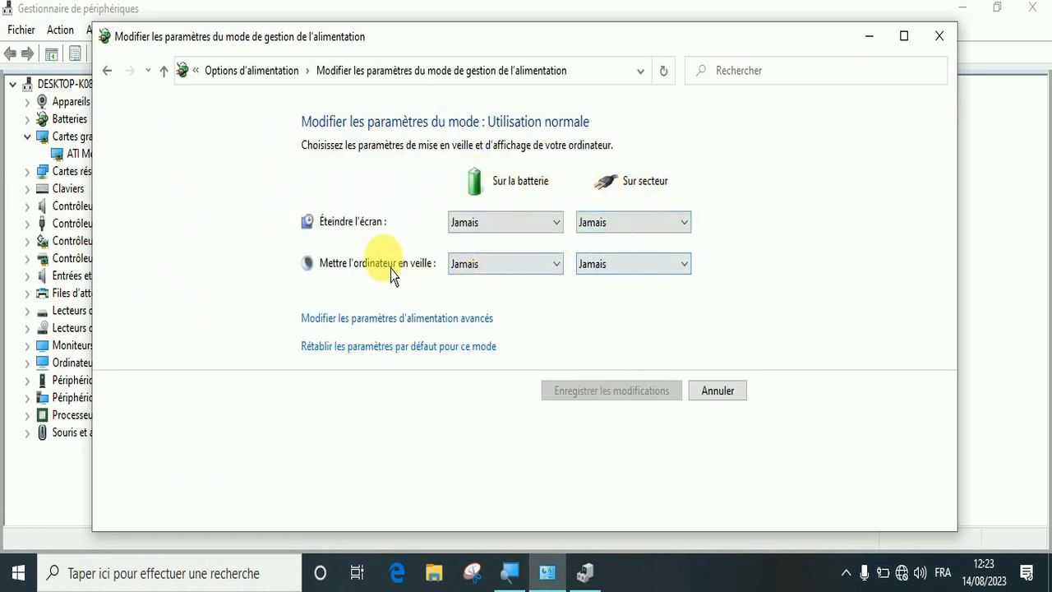
pyautogui.click(485, 267)
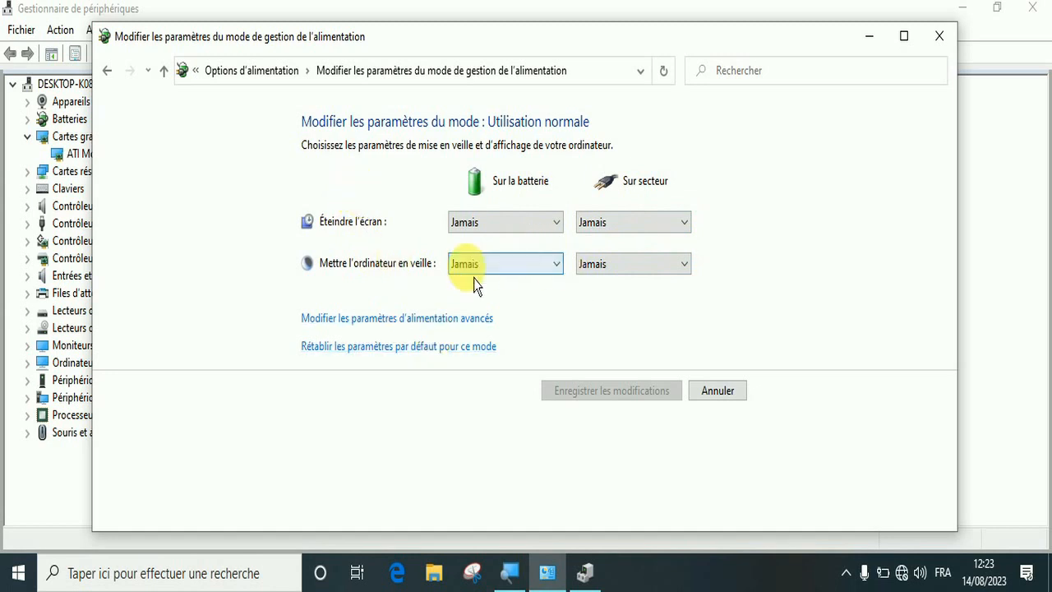
pyautogui.click(402, 325)
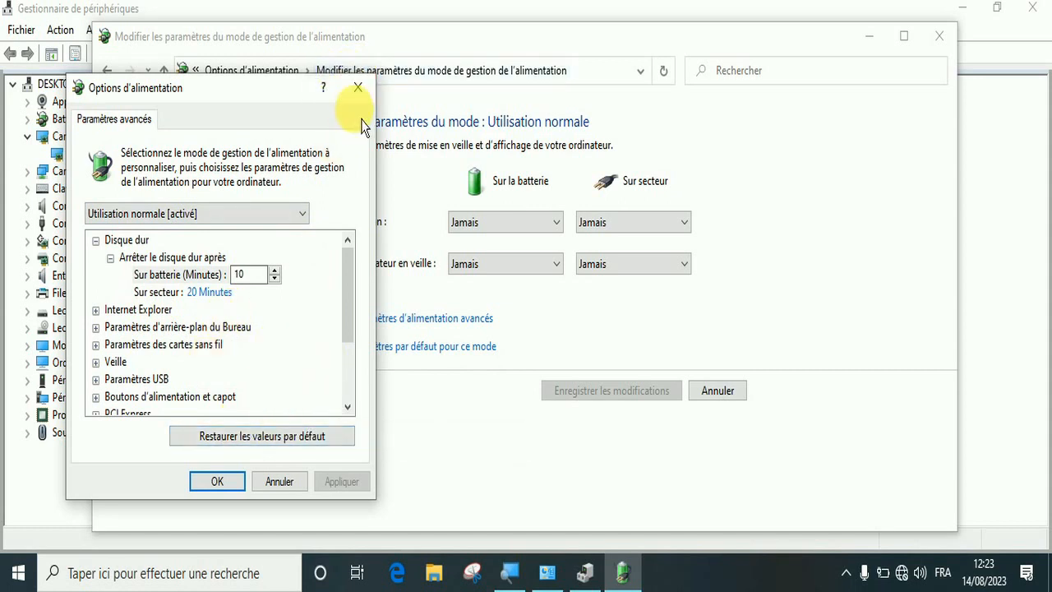
pyautogui.click(358, 88)
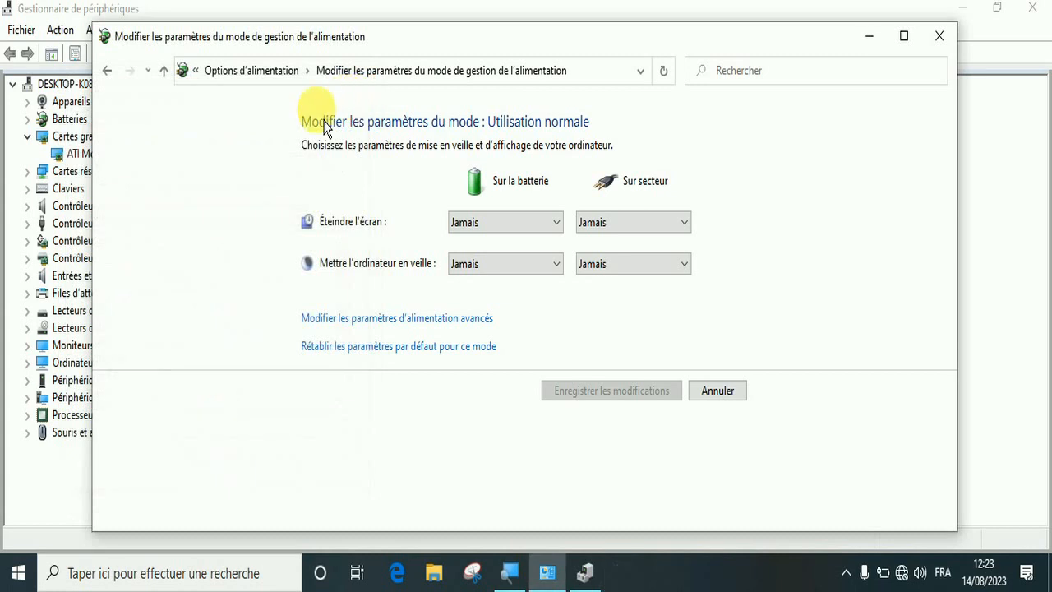
pyautogui.click(107, 70)
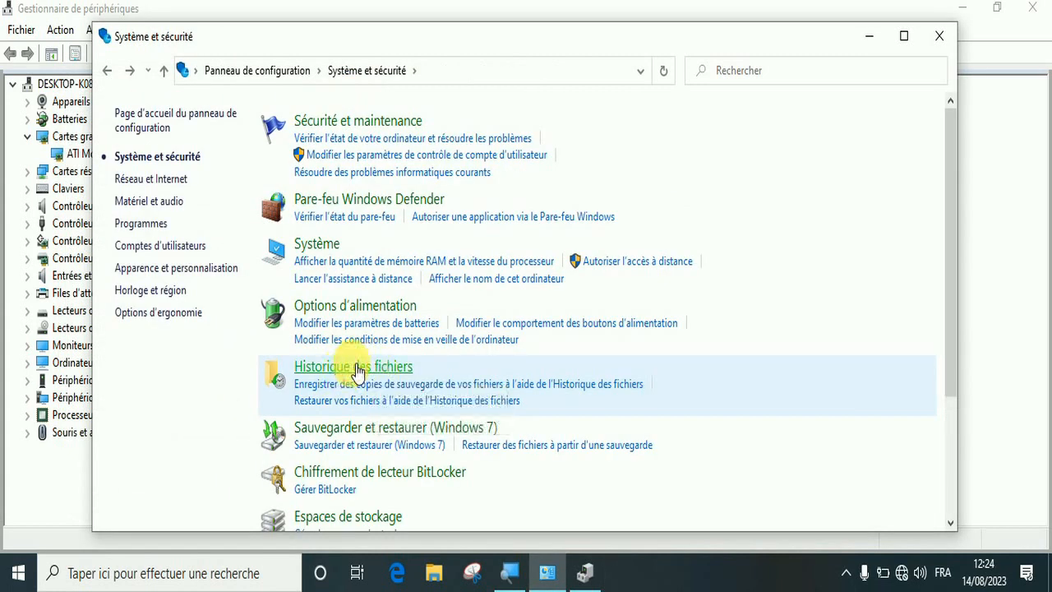
# View the Historique des fichiers page and the Sauvegarder et restaurer (Windows 7) page, returning to the overview after each
pyautogui.click(353, 372)
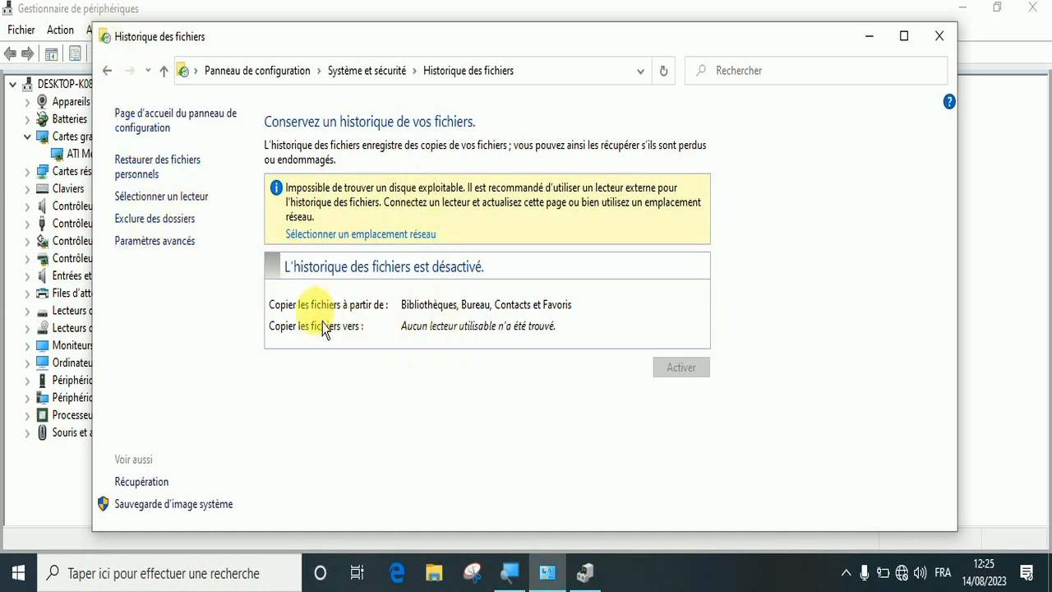
pyautogui.click(107, 70)
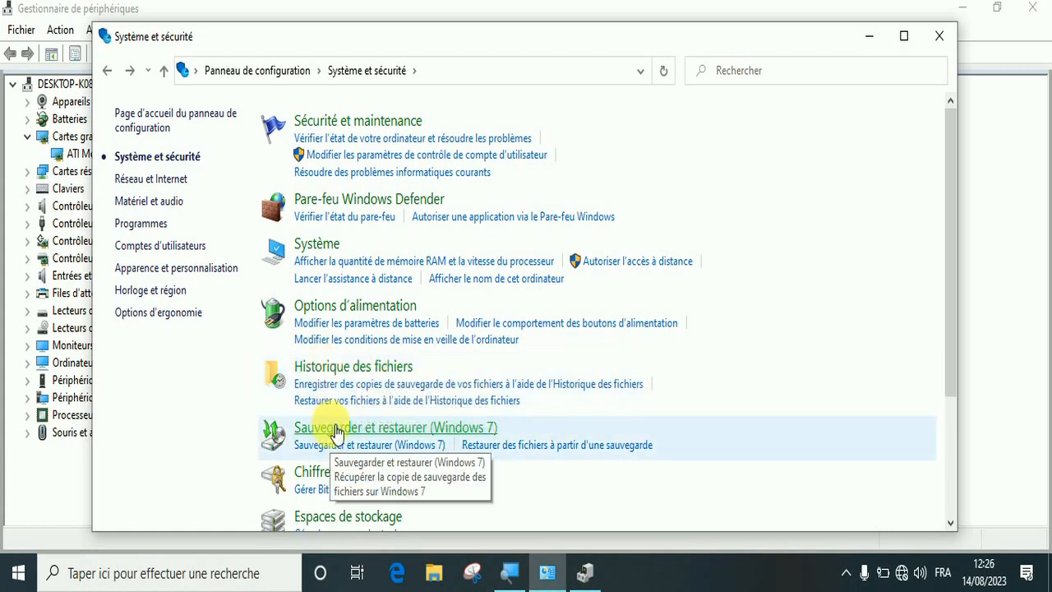
pyautogui.click(342, 433)
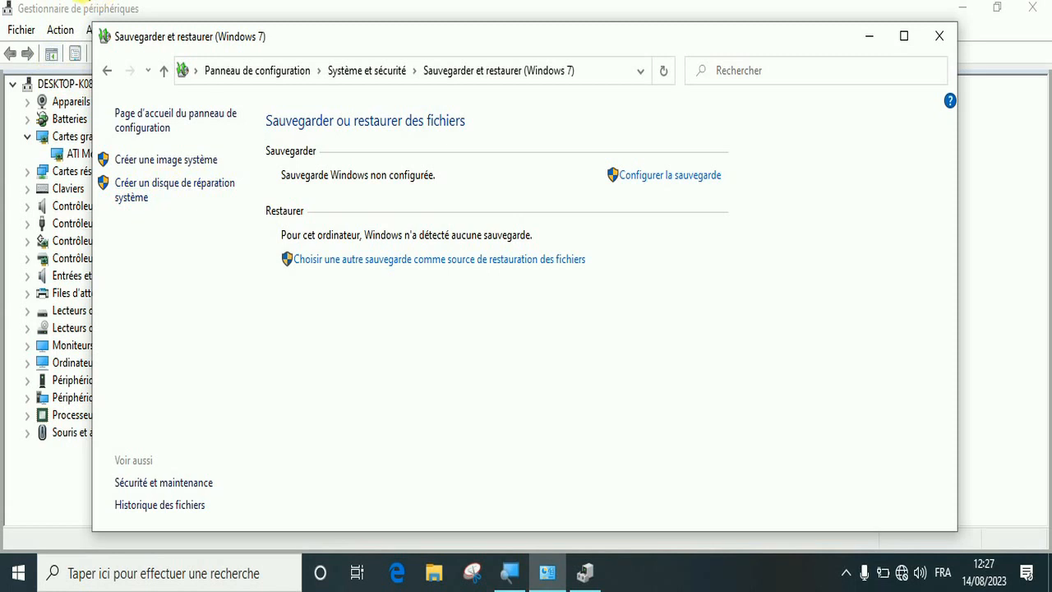
pyautogui.click(107, 71)
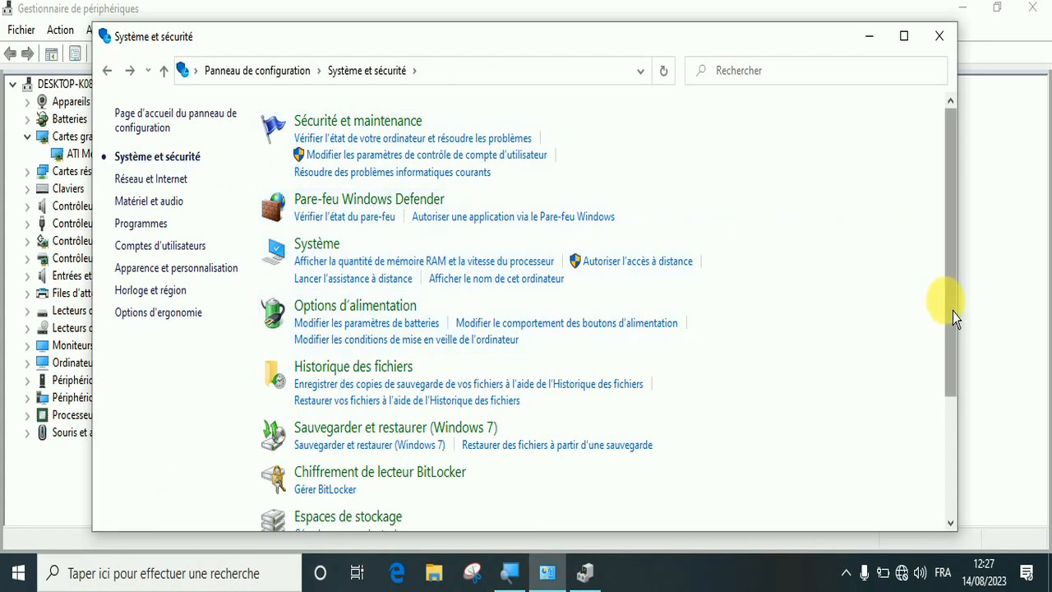
# View the Chiffrement de lecteur BitLocker page, briefly revisit Sauvegarder et restaurer (Windows 7), and return to the Système et sécurité overview
pyautogui.moveTo(955, 308); pyautogui.dragTo(951, 485)
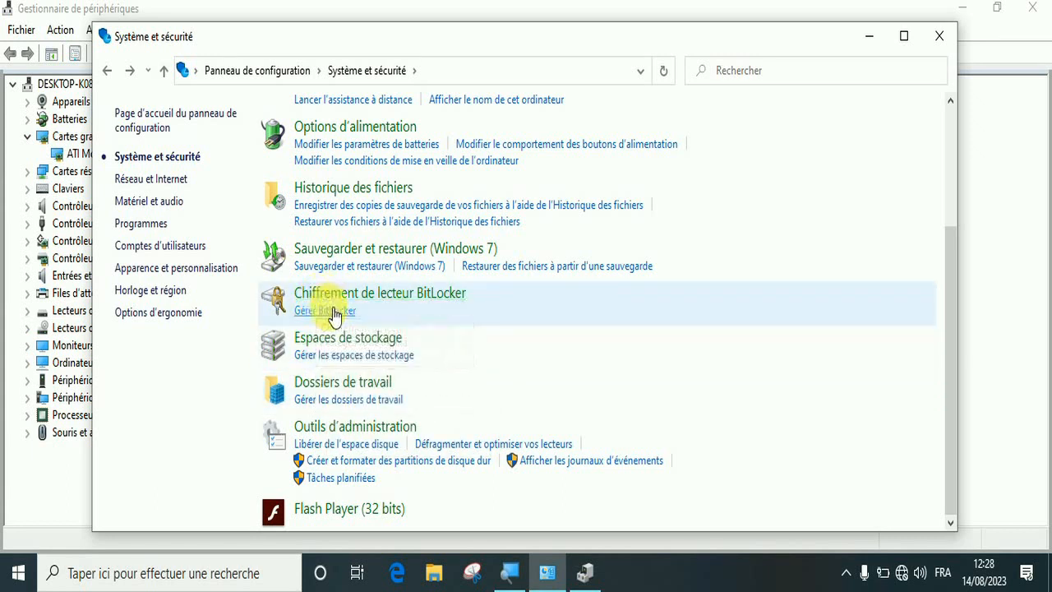
pyautogui.click(339, 298)
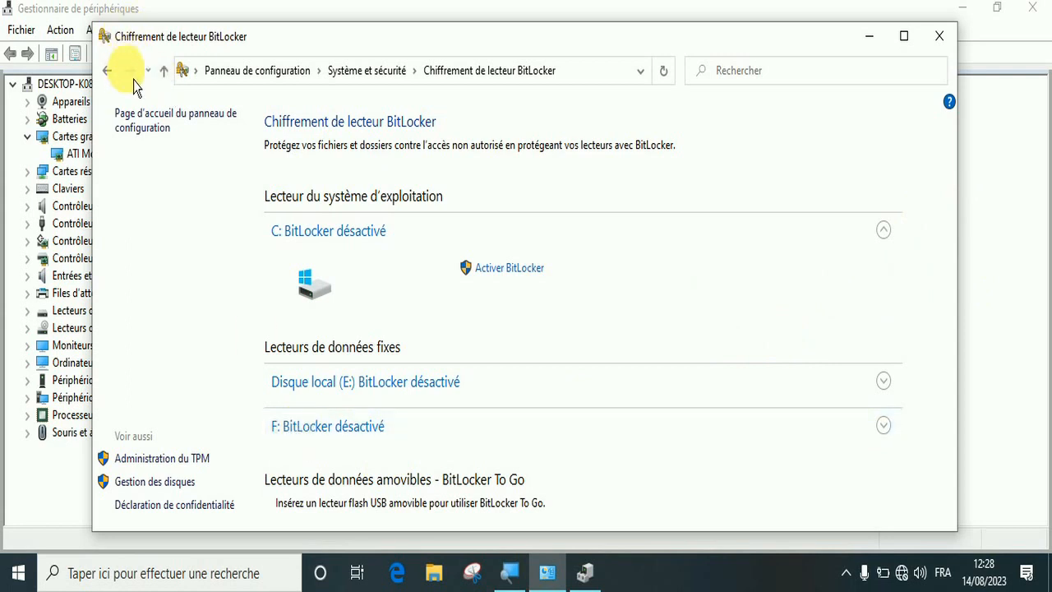
pyautogui.click(107, 70)
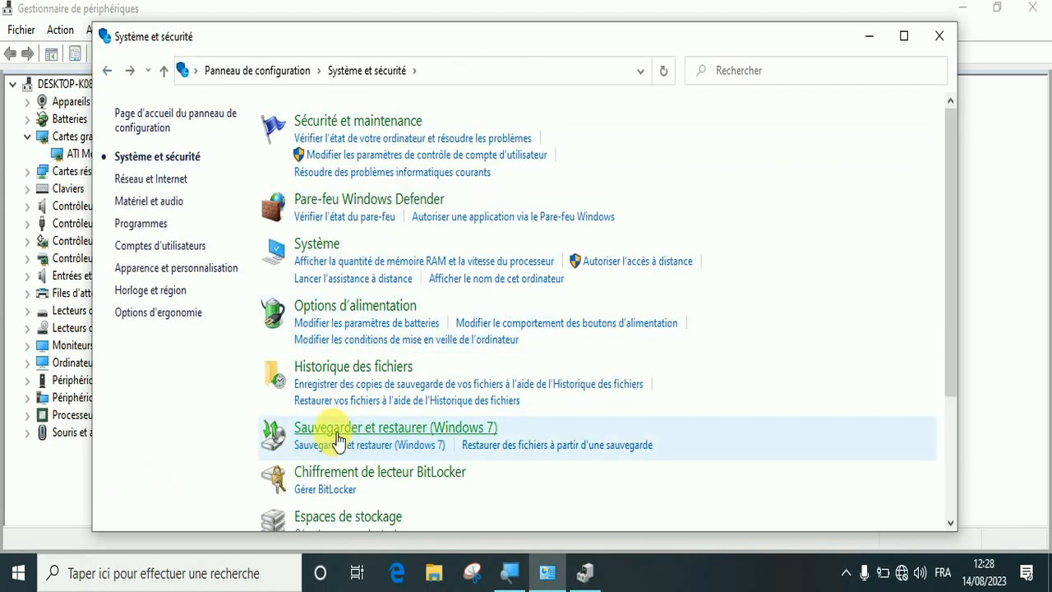
pyautogui.click(337, 432)
pyautogui.click(107, 72)
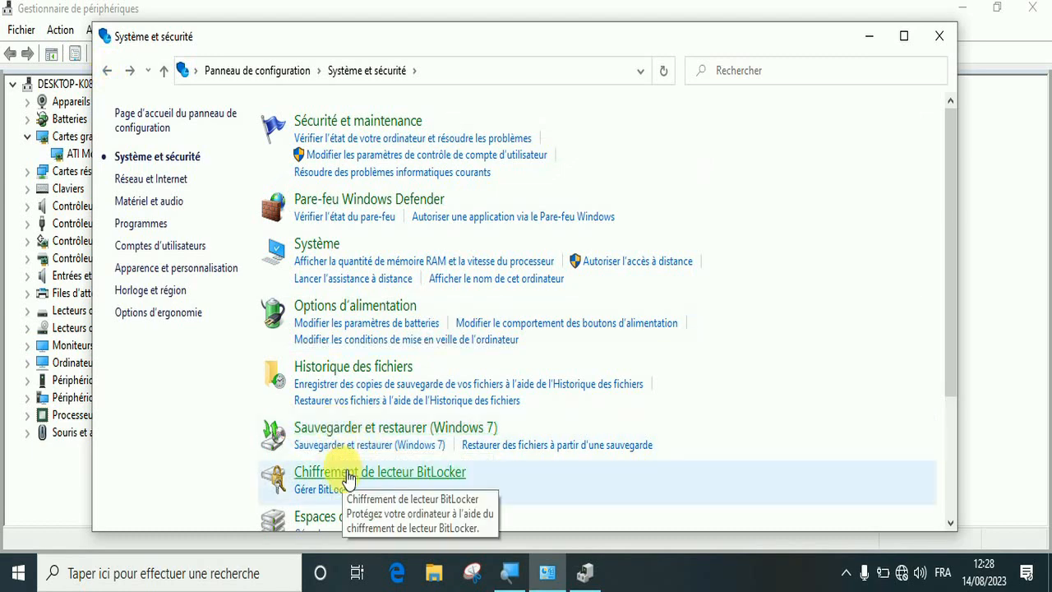
# View the Dossiers de travail management page and return to the Système et sécurité overview
pyautogui.moveTo(959, 294); pyautogui.dragTo(958, 461)
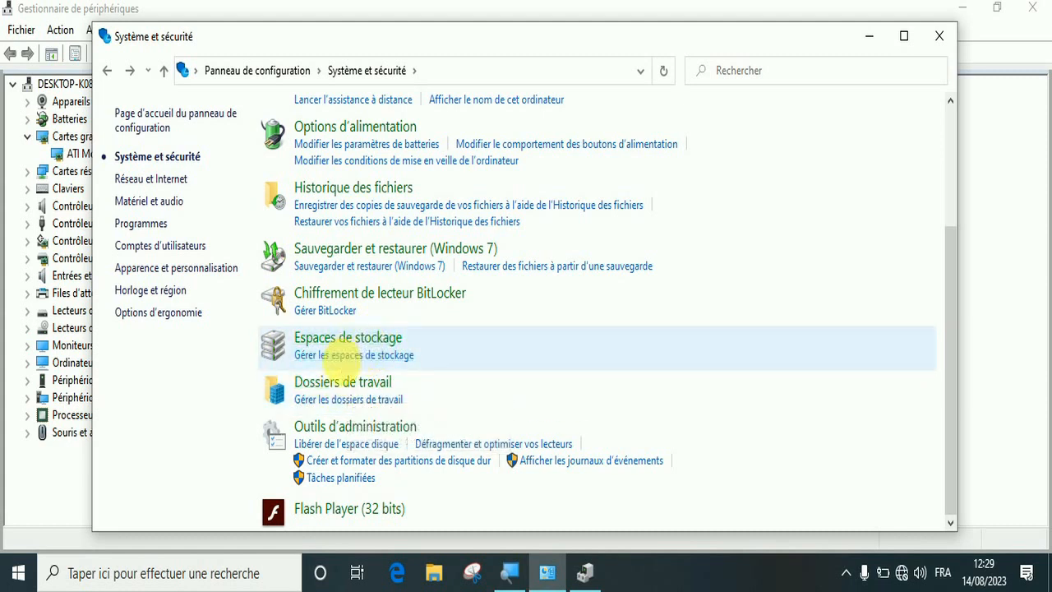
pyautogui.click(355, 398)
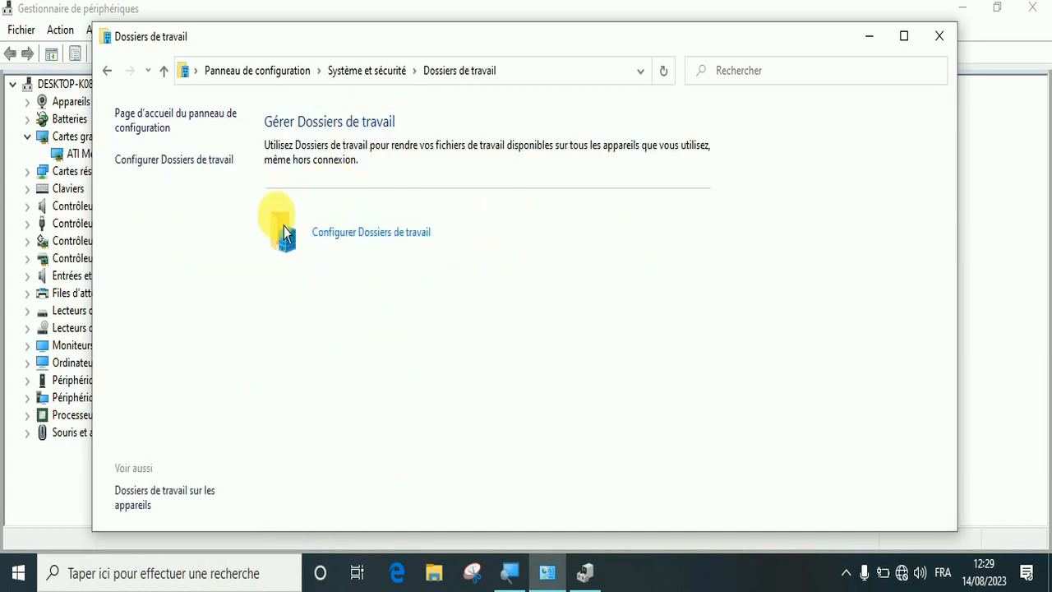
pyautogui.click(112, 77)
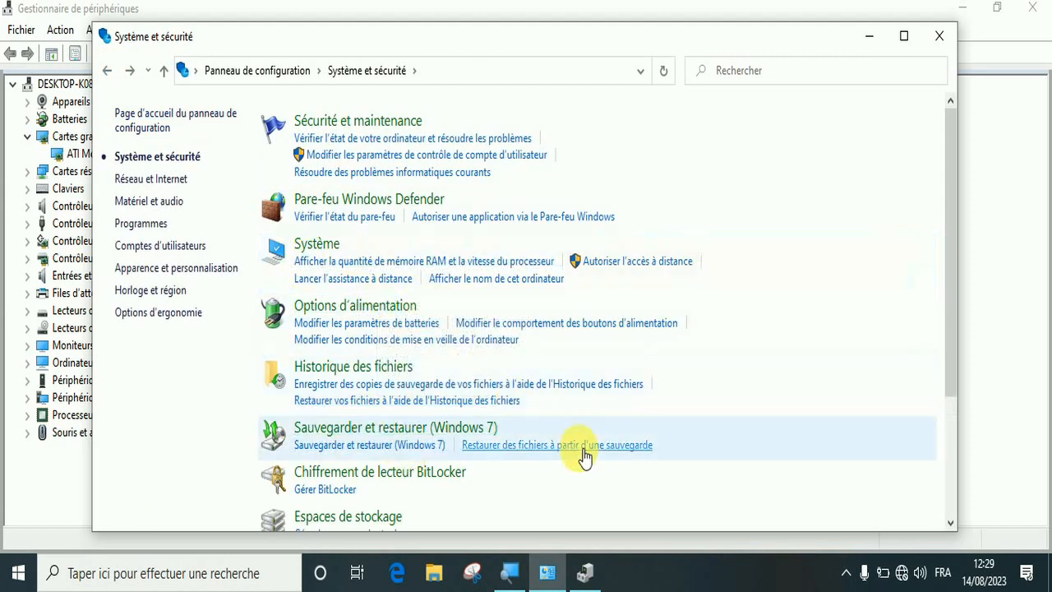
# Open Outils d'administration from the Système et sécurité overview and look through its list of tools
pyautogui.moveTo(954, 306); pyautogui.dragTo(953, 411)
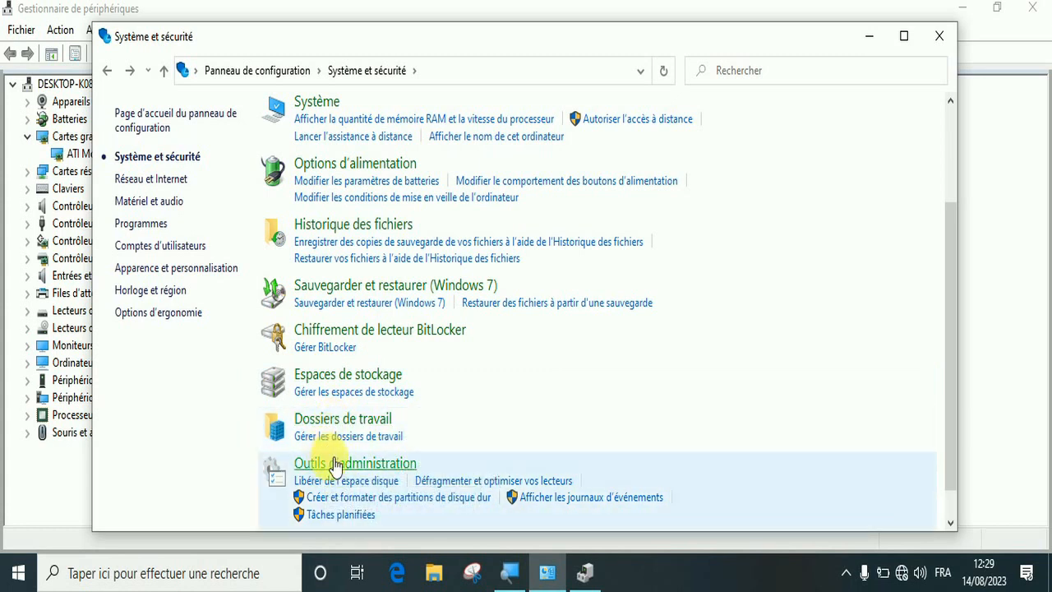
pyautogui.click(344, 465)
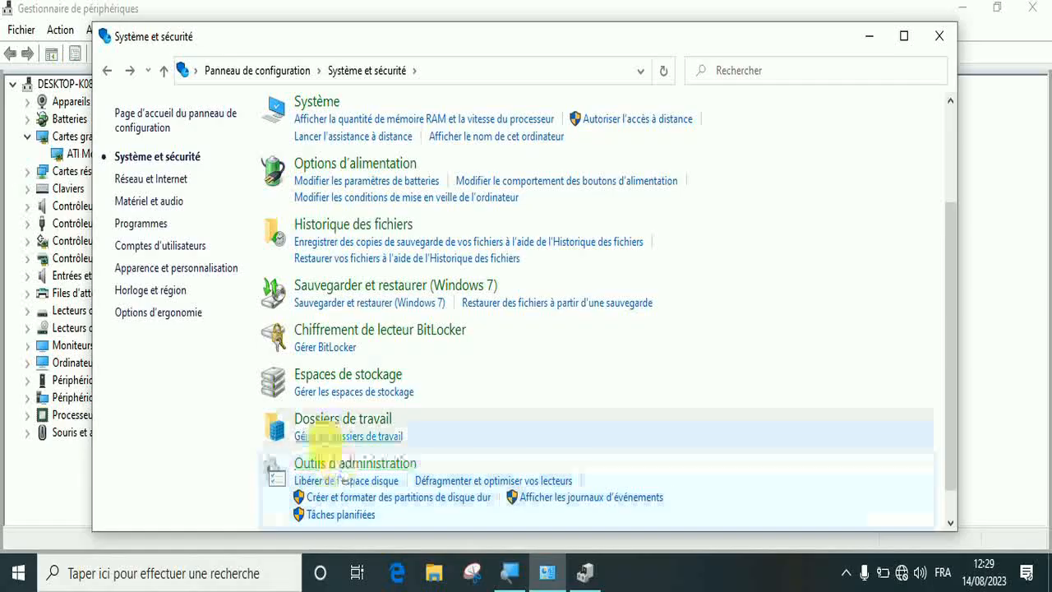
pyautogui.click(343, 466)
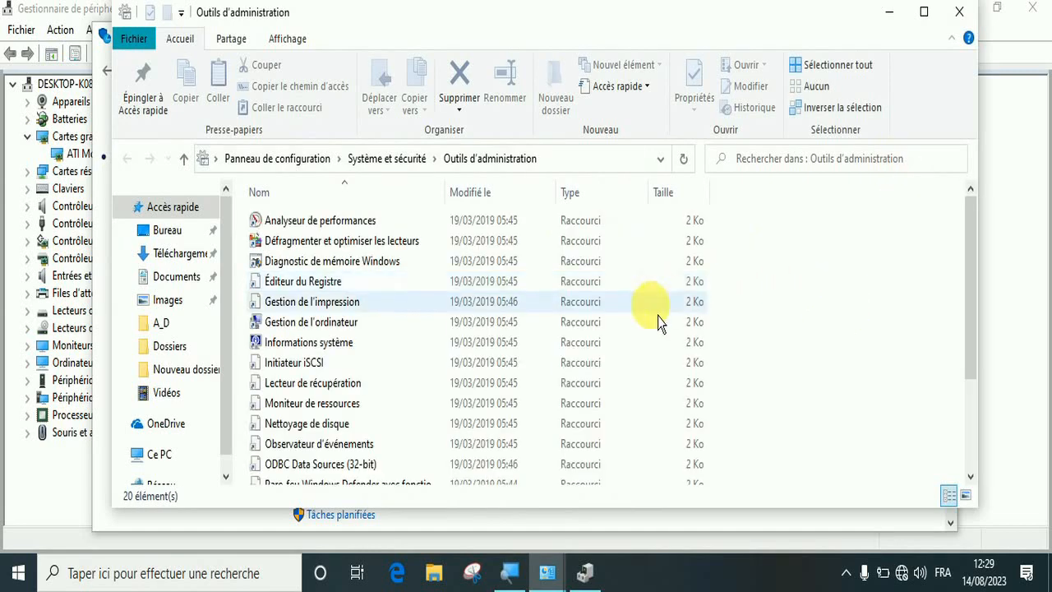
pyautogui.moveTo(970, 271); pyautogui.dragTo(972, 249)
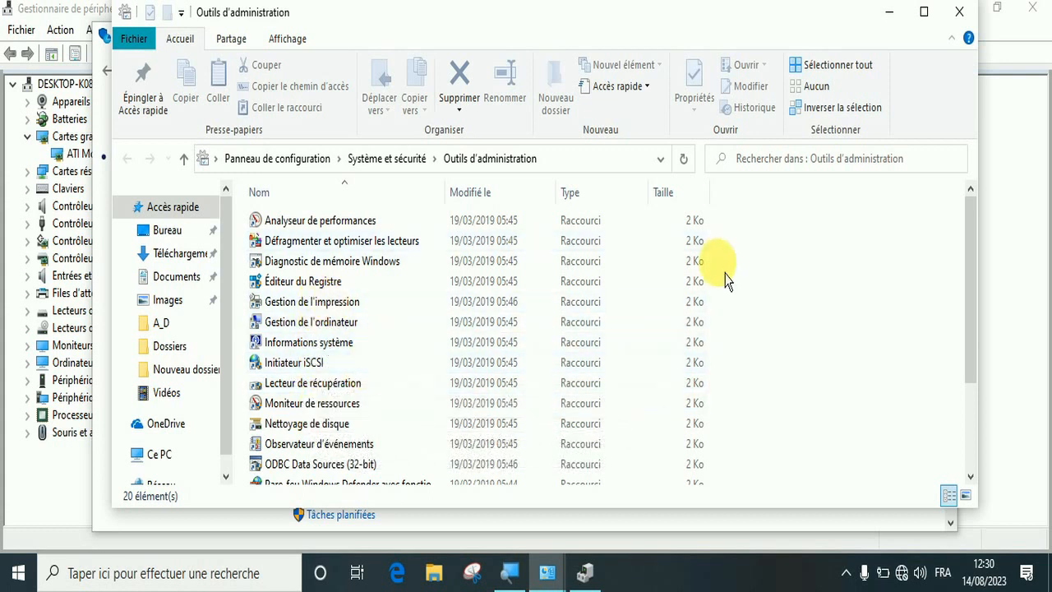
pyautogui.moveTo(975, 313); pyautogui.dragTo(977, 349)
pyautogui.click(345, 402)
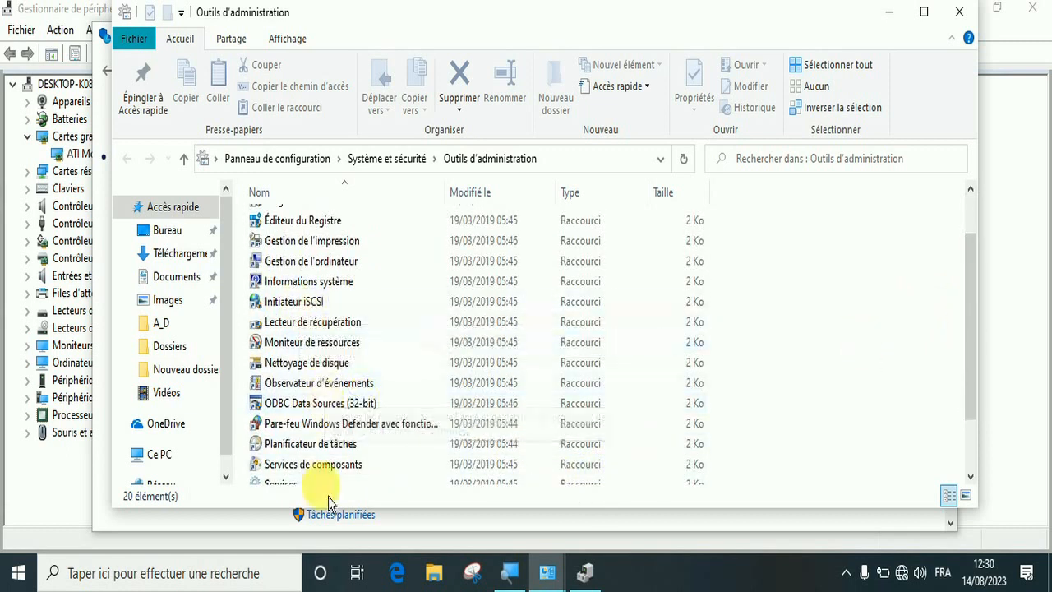
pyautogui.moveTo(976, 313); pyautogui.dragTo(980, 480)
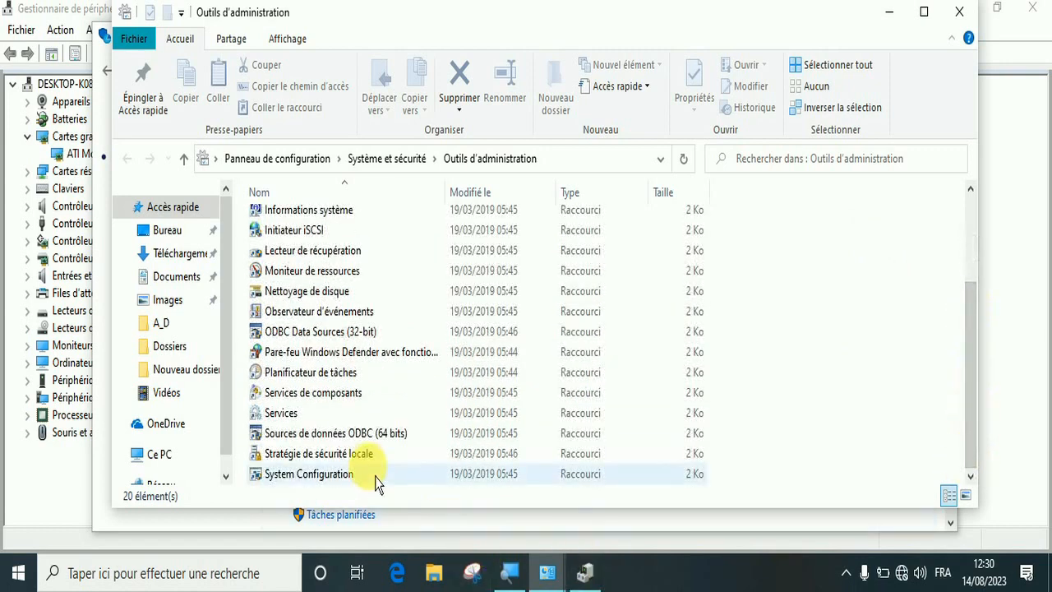
# Open the Services console from the administration tools and maximize its window
pyautogui.click(303, 419)
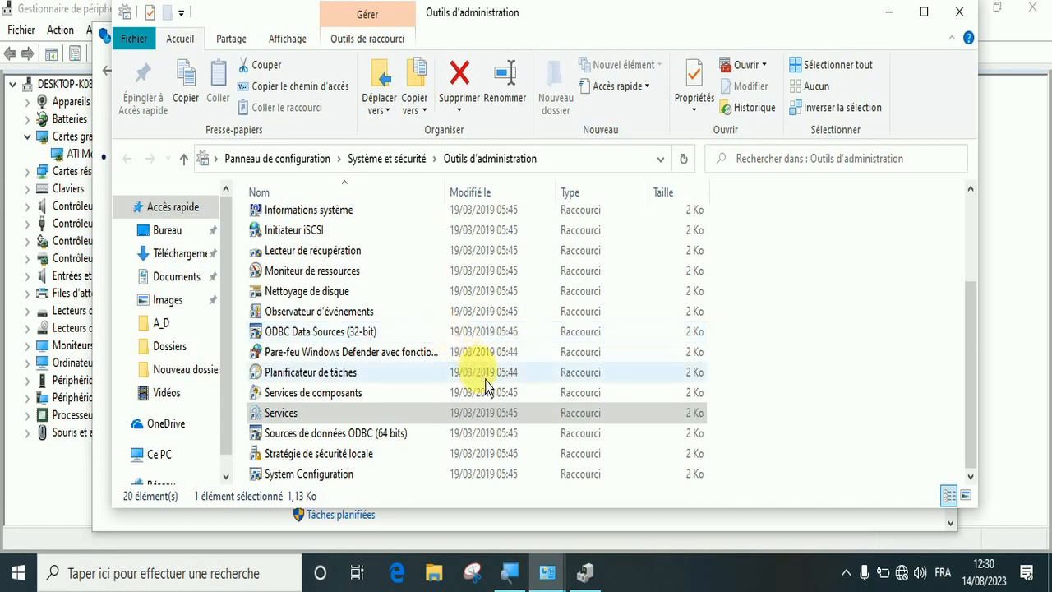
pyautogui.click(597, 579)
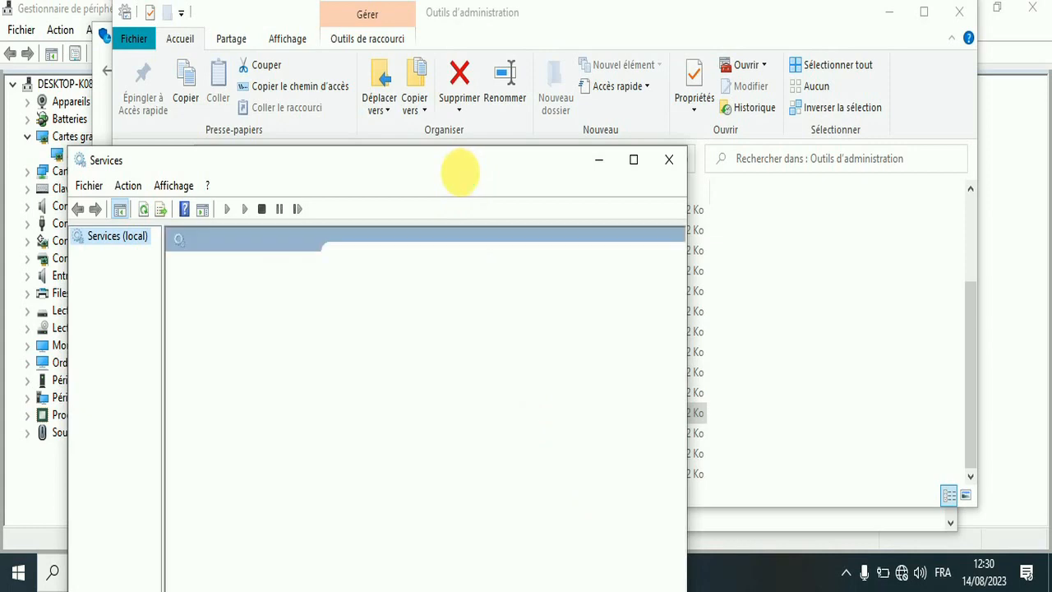
pyautogui.moveTo(480, 168); pyautogui.dragTo(542, 95)
pyautogui.doubleClick(542, 94)
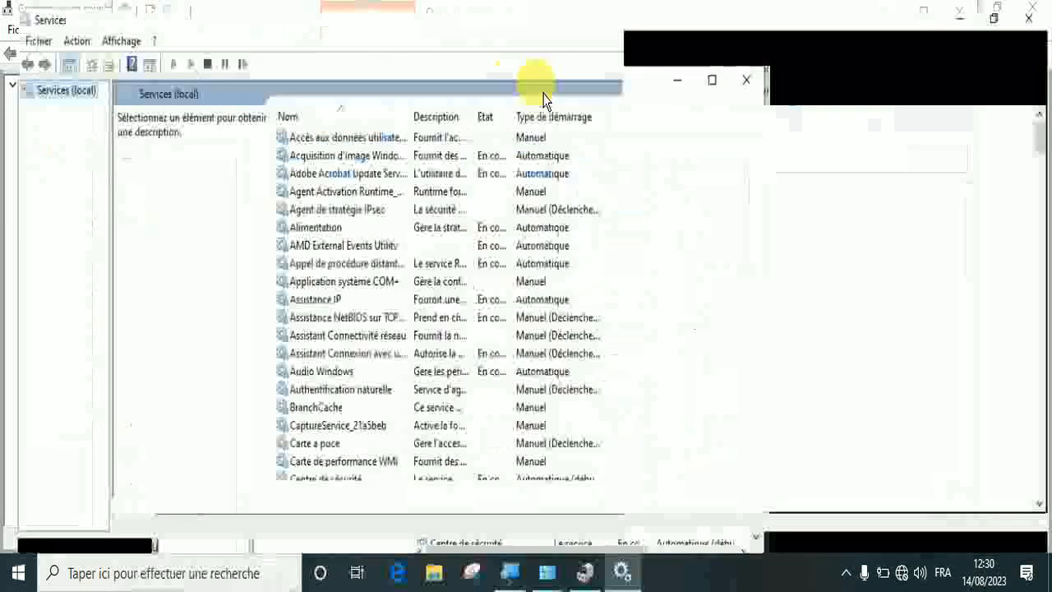
# Examine the local services list from BranchCache down to the Windows Update entry, including descriptions, states and startup types
pyautogui.click(357, 407)
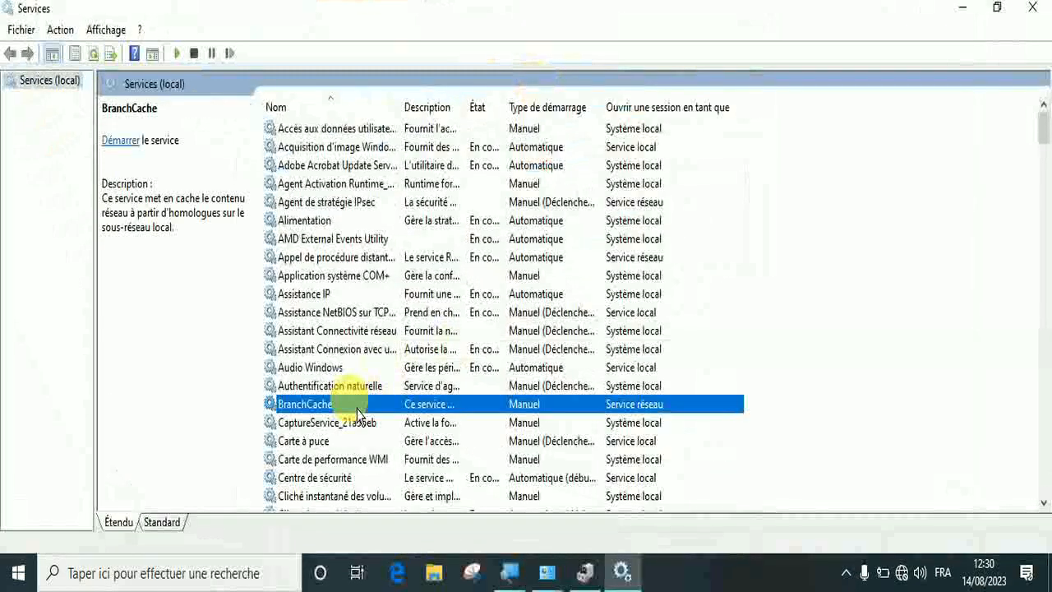
pyautogui.press('Down')
pyautogui.press('Down')
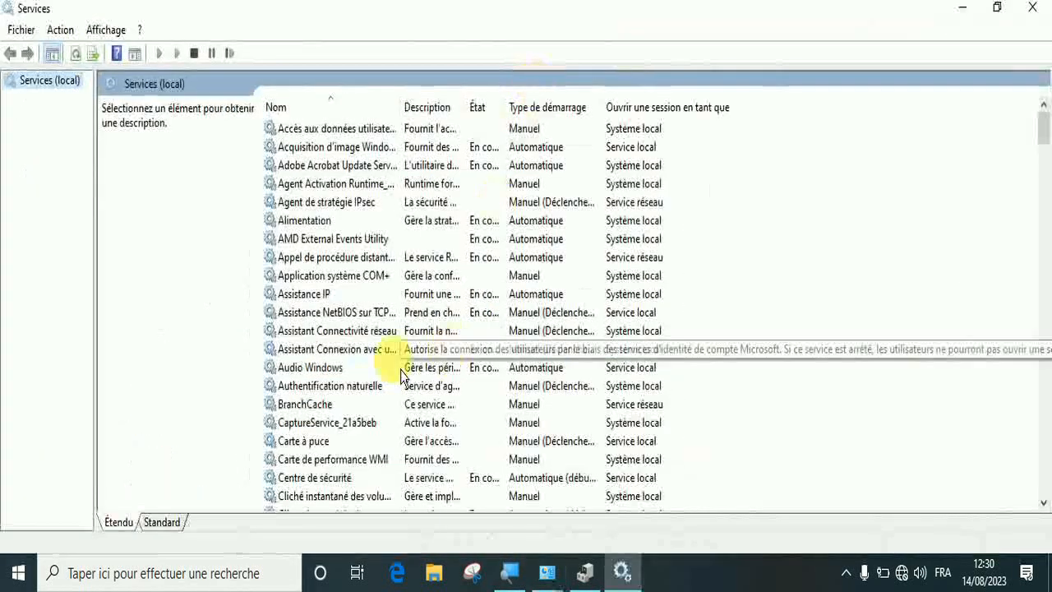
pyautogui.click(356, 405)
pyautogui.press('Down')
pyautogui.press('Down')
pyautogui.press('Down')
pyautogui.press('Down')
pyautogui.press('Down')
pyautogui.press('Down')
pyautogui.press('Down')
pyautogui.press('Down')
pyautogui.press('Down')
pyautogui.press('Down')
pyautogui.press('Down')
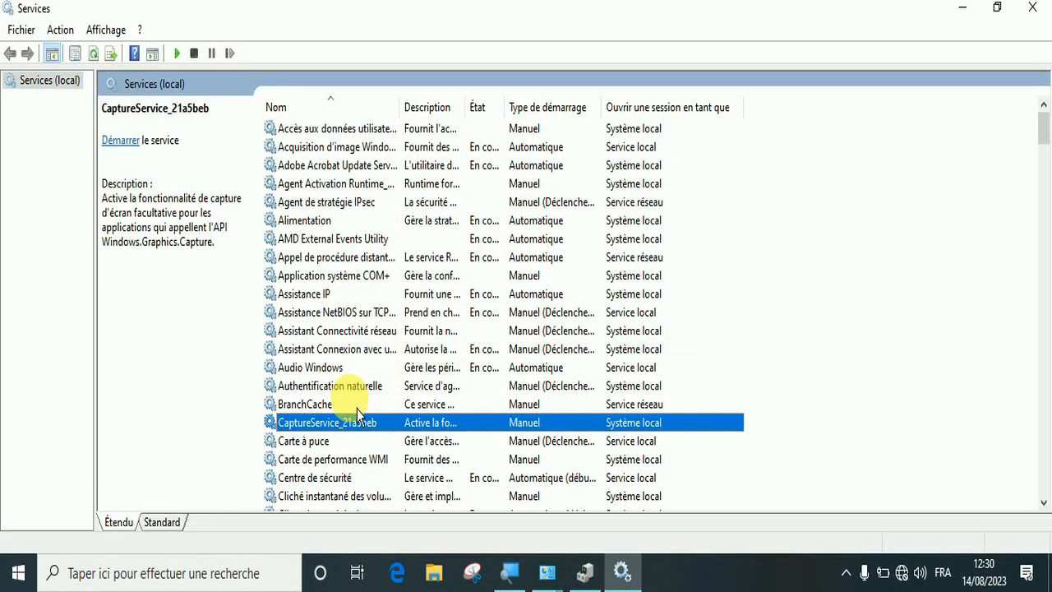
pyautogui.press('Down')
pyautogui.press('Down')
pyautogui.press('Down')
pyautogui.press('Down')
pyautogui.press('Down')
pyautogui.press('Down')
pyautogui.press('Down')
pyautogui.press('Down')
pyautogui.press('Down')
pyautogui.press('Down')
pyautogui.press('Down')
pyautogui.press('Down')
pyautogui.press('Down')
pyautogui.press('Down')
pyautogui.press('Down')
pyautogui.press('Down')
pyautogui.press('Down')
pyautogui.press('Down')
pyautogui.press('Down')
pyautogui.press('Down')
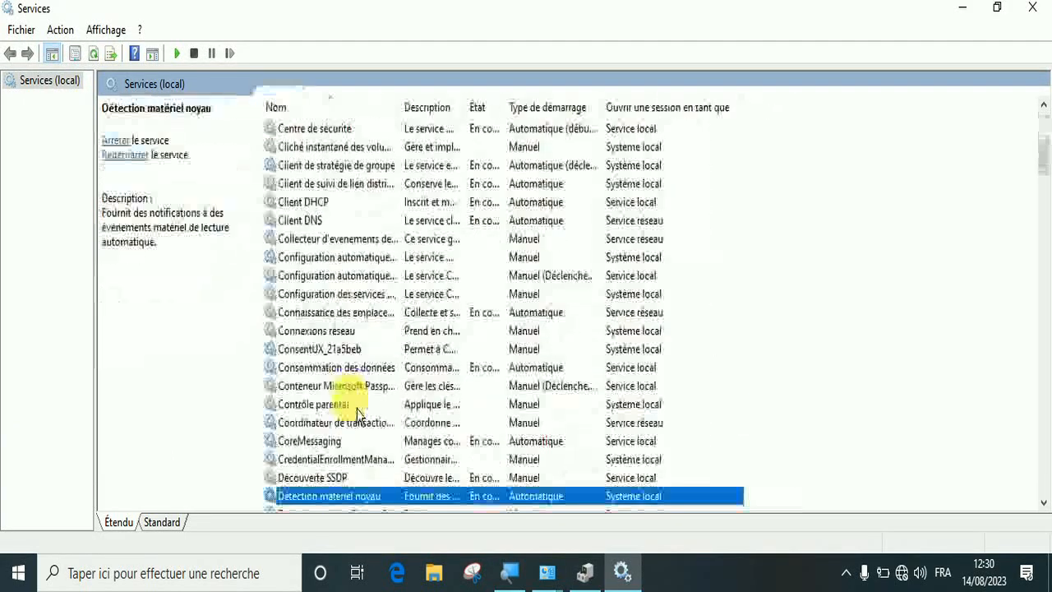
pyautogui.press('Down')
pyautogui.press('Down')
pyautogui.press('Down')
pyautogui.press('Down')
pyautogui.press('Down')
pyautogui.press('Down')
pyautogui.press('Down')
pyautogui.press('Down')
pyautogui.press('Down')
pyautogui.press('Down')
pyautogui.press('Down')
pyautogui.press('Down')
pyautogui.press('Down')
pyautogui.press('Down')
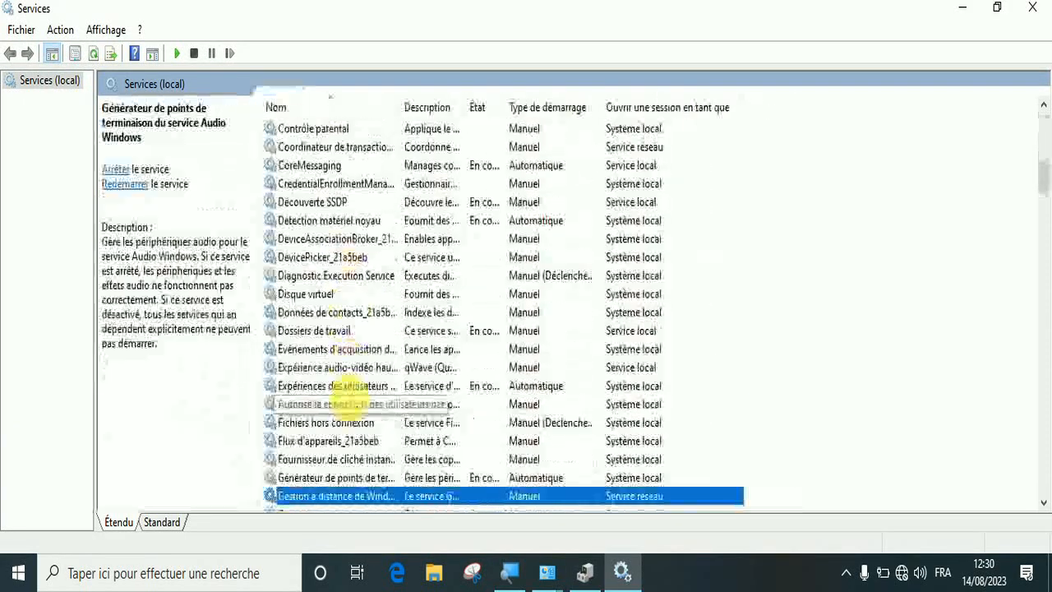
pyautogui.press('Down')
pyautogui.press('Down')
pyautogui.press('Down')
pyautogui.press('Down')
pyautogui.press('Down')
pyautogui.press('Down')
pyautogui.press('Down')
pyautogui.press('Down')
pyautogui.press('Down')
pyautogui.press('Down')
pyautogui.press('Down')
pyautogui.press('Down')
pyautogui.press('Down')
pyautogui.press('Down')
pyautogui.press('Down')
pyautogui.press('Down')
pyautogui.press('Down')
pyautogui.press('Down')
pyautogui.press('Down')
pyautogui.press('Down')
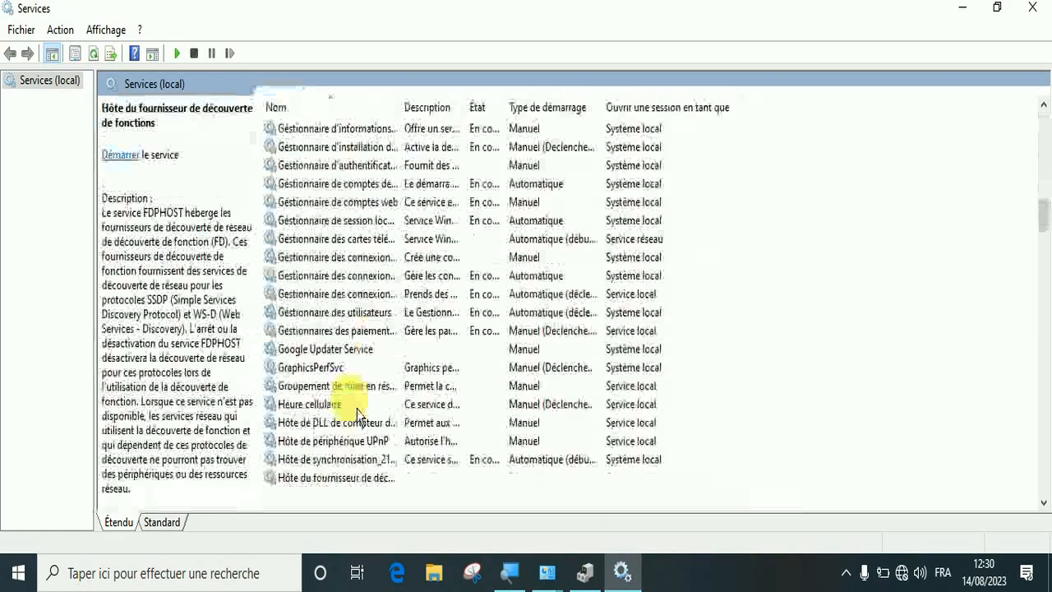
pyautogui.press('Down')
pyautogui.press('Down')
pyautogui.press('Down')
pyautogui.press('Down')
pyautogui.press('Down')
pyautogui.press('Down')
pyautogui.press('Down')
pyautogui.press('Down')
pyautogui.press('Down')
pyautogui.press('Down')
pyautogui.press('Down')
pyautogui.press('Down')
pyautogui.press('Down')
pyautogui.press('Down')
pyautogui.press('Down')
pyautogui.press('Down')
pyautogui.press('Down')
pyautogui.press('Down')
pyautogui.press('Down')
pyautogui.press('Down')
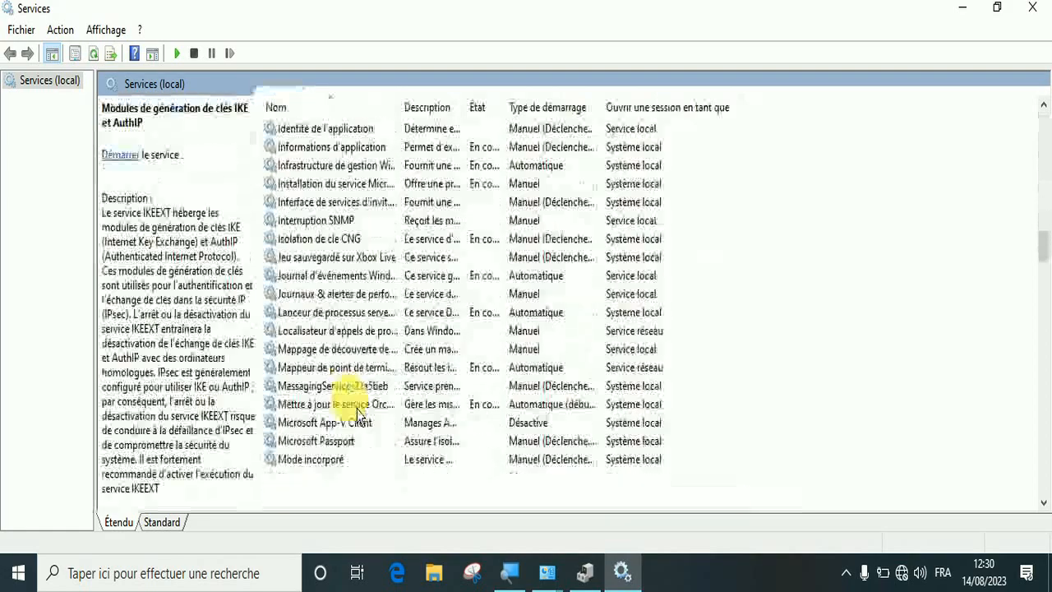
pyautogui.press('Down')
pyautogui.press('Down')
pyautogui.press('Down')
pyautogui.press('Down')
pyautogui.press('Down')
pyautogui.press('Down')
pyautogui.press('Down')
pyautogui.press('Down')
pyautogui.press('Down')
pyautogui.press('Down')
pyautogui.press('Down')
pyautogui.press('Down')
pyautogui.press('Down')
pyautogui.press('Down')
pyautogui.press('Down')
pyautogui.press('Down')
pyautogui.press('Down')
pyautogui.press('Down')
pyautogui.press('Down')
pyautogui.press('Down')
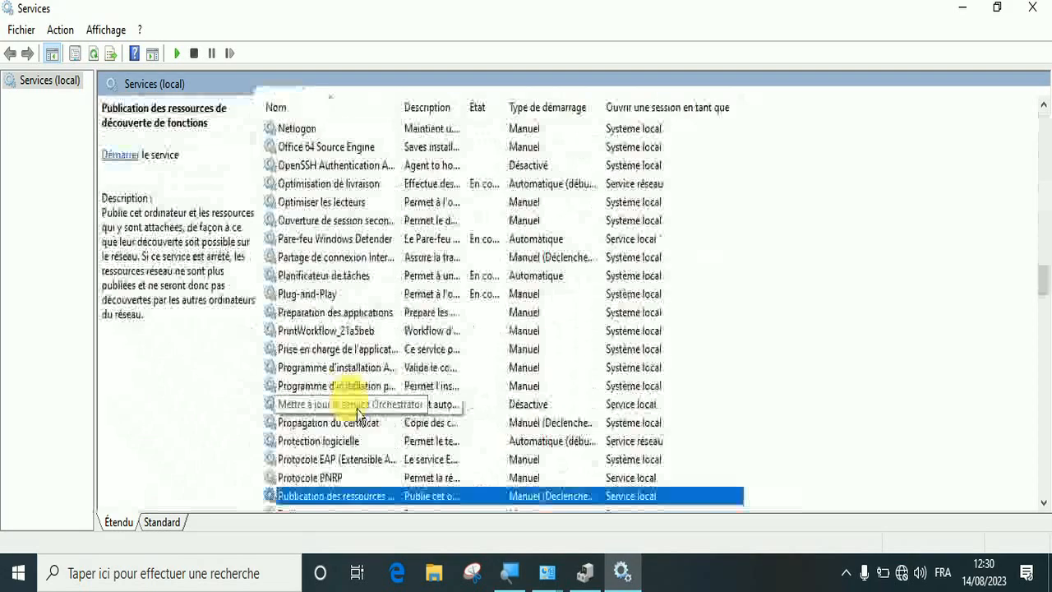
pyautogui.press('Down')
pyautogui.press('Down')
pyautogui.press('Down')
pyautogui.press('Down')
pyautogui.press('Down')
pyautogui.press('Down')
pyautogui.press('Down')
pyautogui.press('Down')
pyautogui.press('Down')
pyautogui.press('Down')
pyautogui.press('Down')
pyautogui.press('Down')
pyautogui.press('Down')
pyautogui.press('Down')
pyautogui.press('Down')
pyautogui.press('Down')
pyautogui.press('Down')
pyautogui.press('Down')
pyautogui.press('Down')
pyautogui.press('Down')
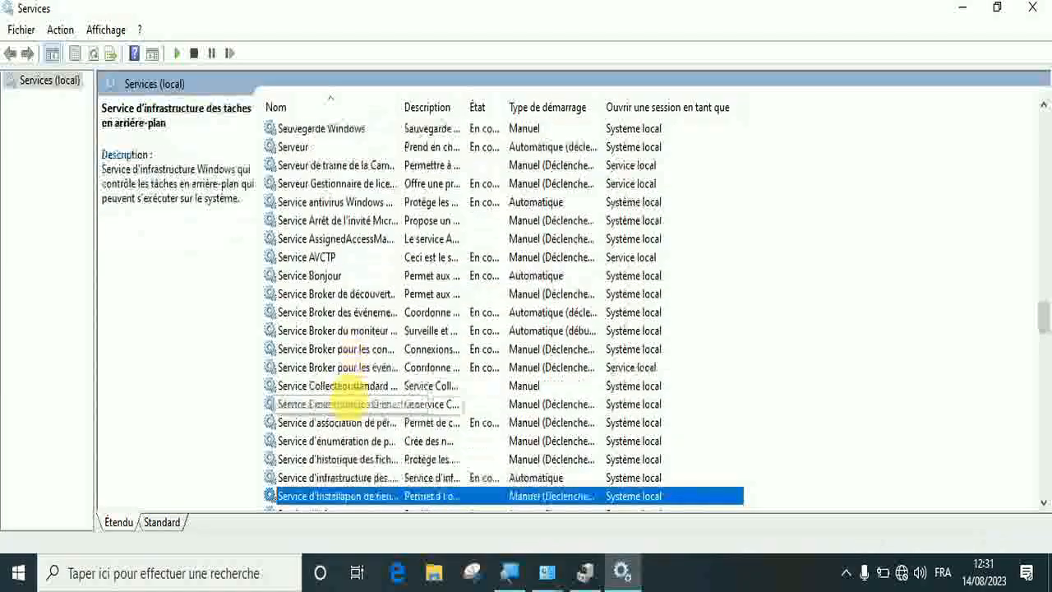
pyautogui.press('Down')
pyautogui.press('Down')
pyautogui.press('Down')
pyautogui.press('Down')
pyautogui.press('Down')
pyautogui.press('Down')
pyautogui.press('Down')
pyautogui.press('Down')
pyautogui.press('Down')
pyautogui.press('Down')
pyautogui.press('Down')
pyautogui.press('Down')
pyautogui.press('Down')
pyautogui.press('Down')
pyautogui.press('Down')
pyautogui.press('Down')
pyautogui.press('Down')
pyautogui.press('Down')
pyautogui.press('Down')
pyautogui.press('Down')
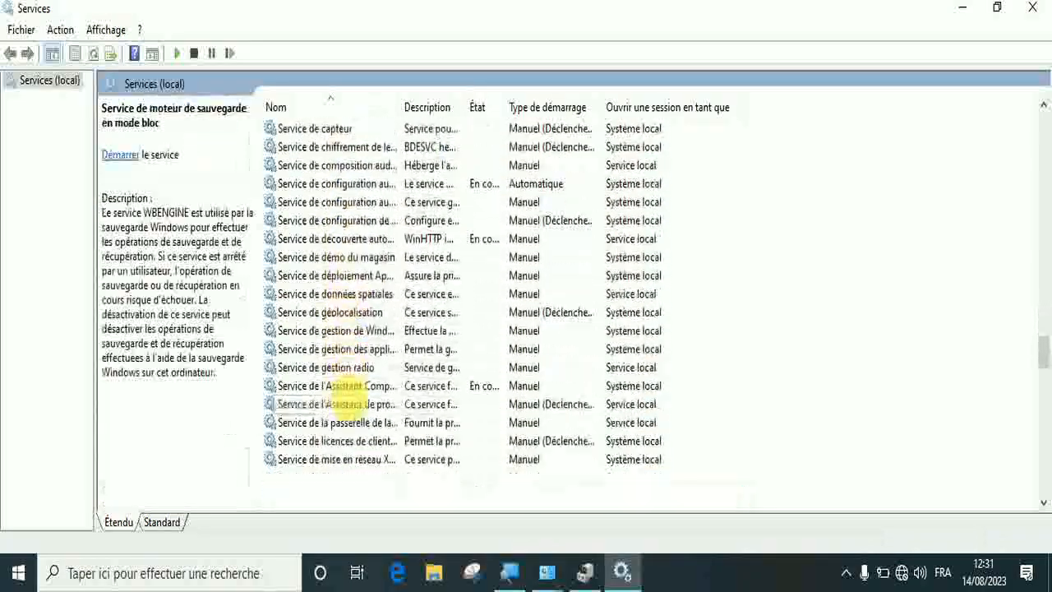
pyautogui.press('Down')
pyautogui.press('Down')
pyautogui.press('Down')
pyautogui.press('Down')
pyautogui.press('Down')
pyautogui.press('Down')
pyautogui.press('Down')
pyautogui.press('Down')
# Start the Windows Update service from its properties and review the startup type options, keeping Manuel
pyautogui.click(313, 463)
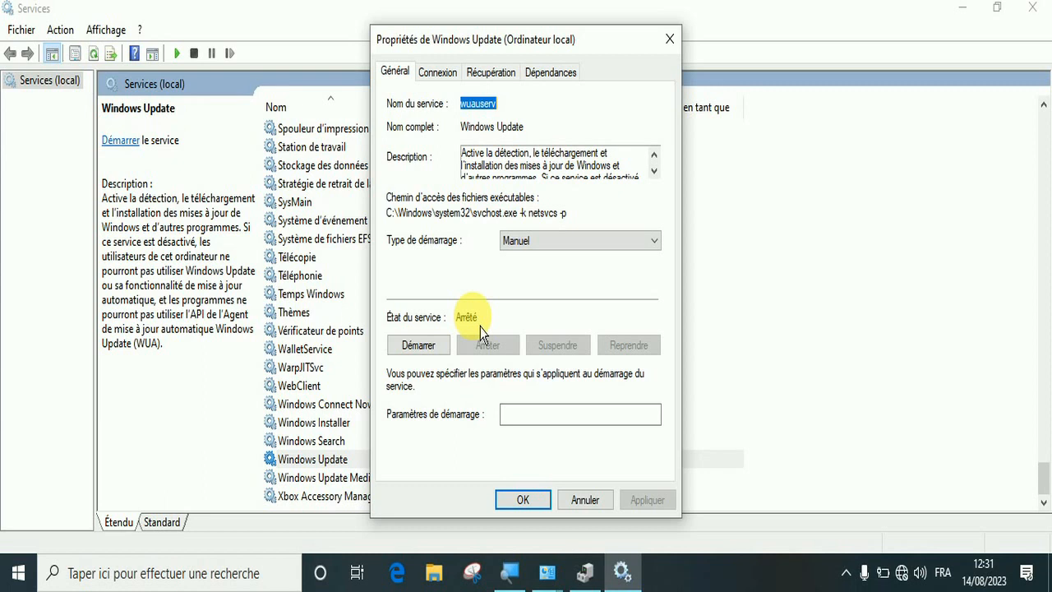
pyautogui.click(433, 360)
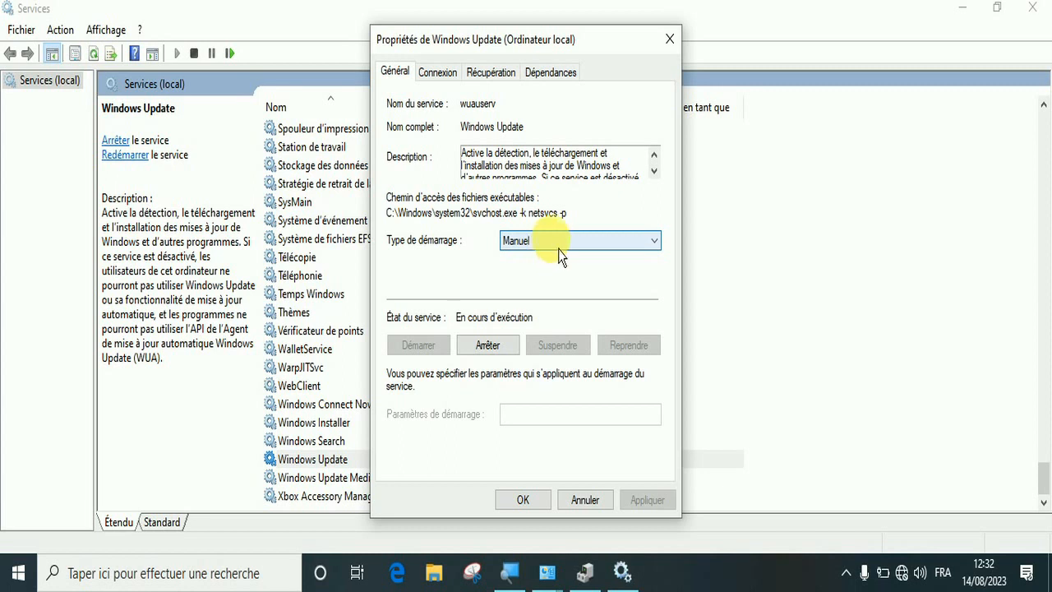
pyautogui.click(652, 243)
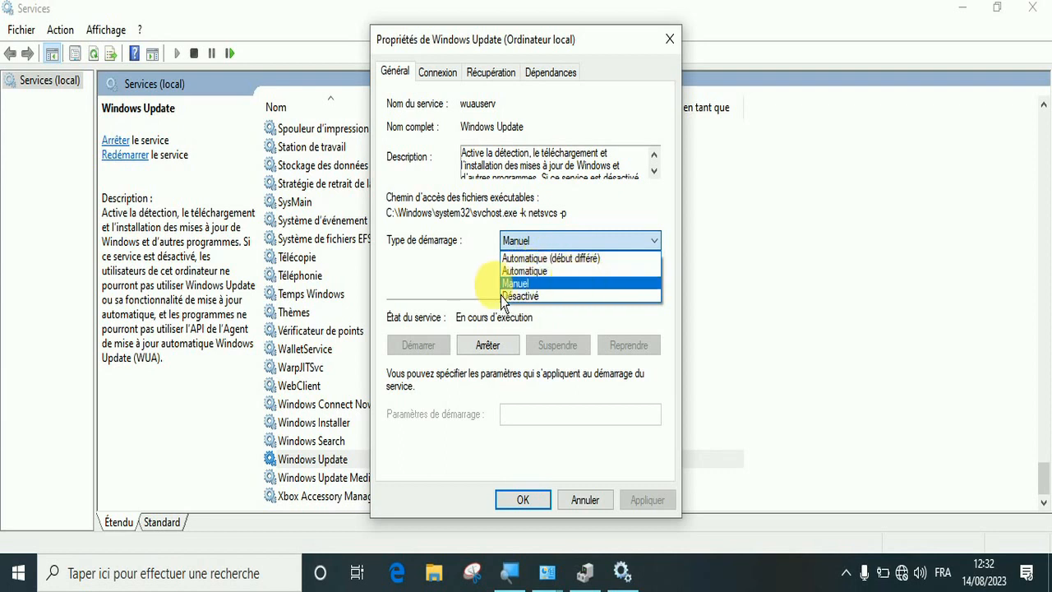
pyautogui.click(465, 292)
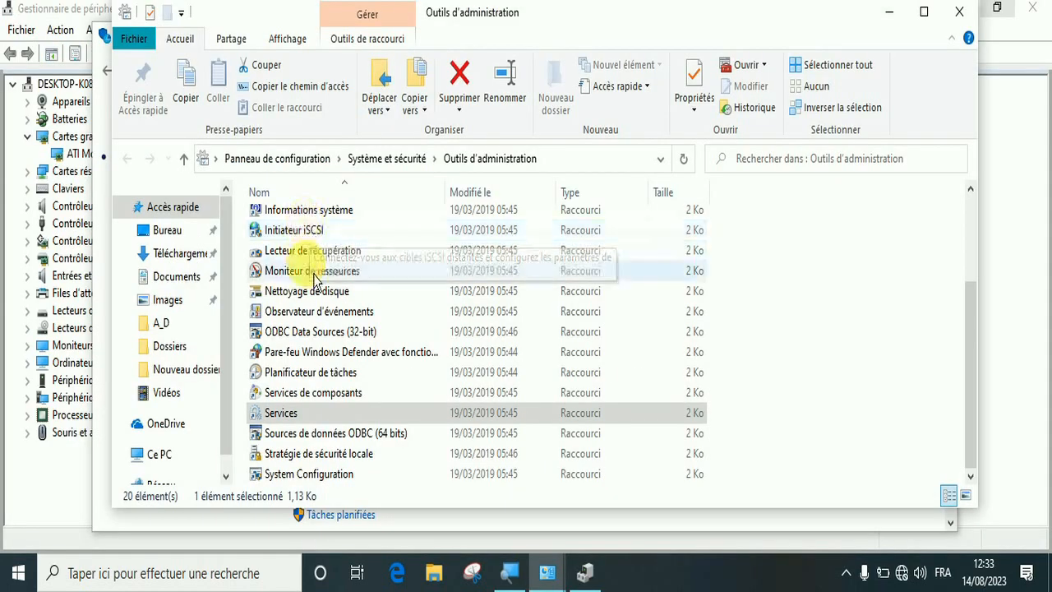
# Return to the administration tools list, open Planificateur de tâches, and move its window higher on the screen
pyautogui.click(311, 273)
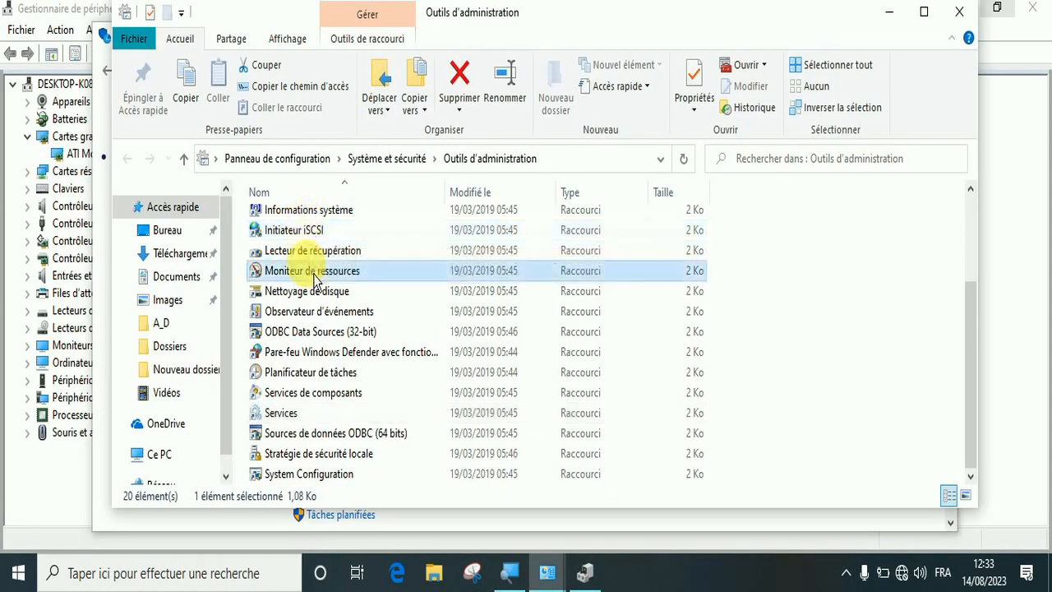
pyautogui.press('Up')
pyautogui.press('Up')
pyautogui.press('Up')
pyautogui.press('Up')
pyautogui.press('Up')
pyautogui.press('Up')
pyautogui.press('Up')
pyautogui.press('Up')
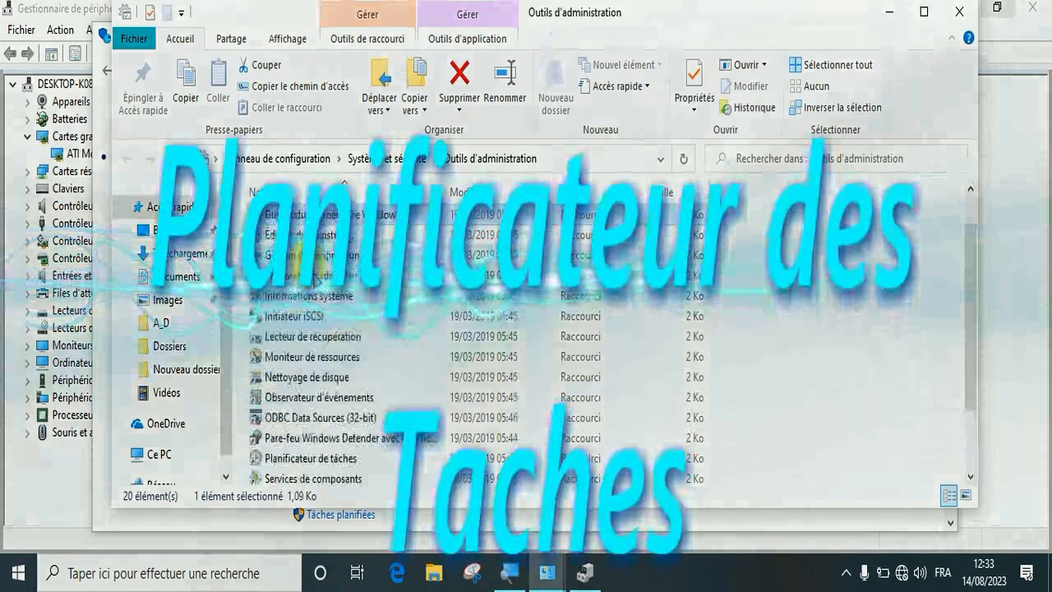
pyautogui.press('End')
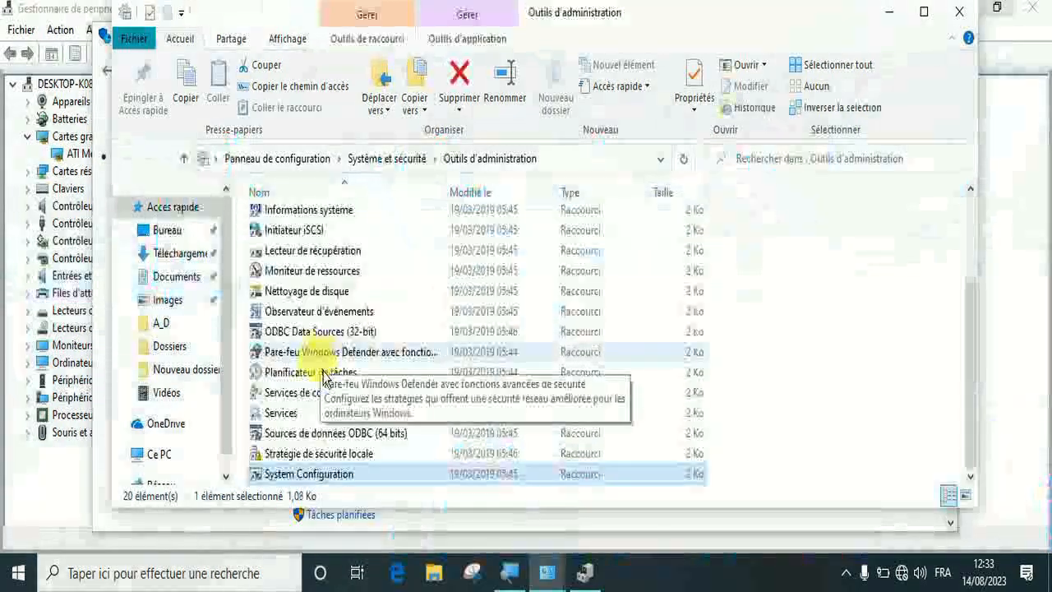
pyautogui.click(331, 378)
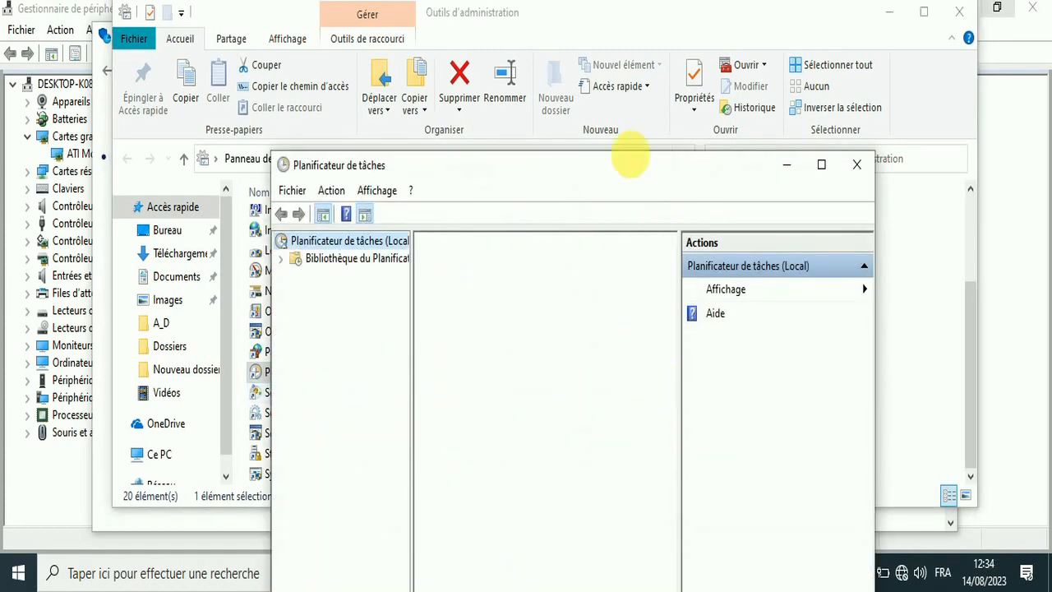
pyautogui.moveTo(623, 170); pyautogui.dragTo(571, 81)
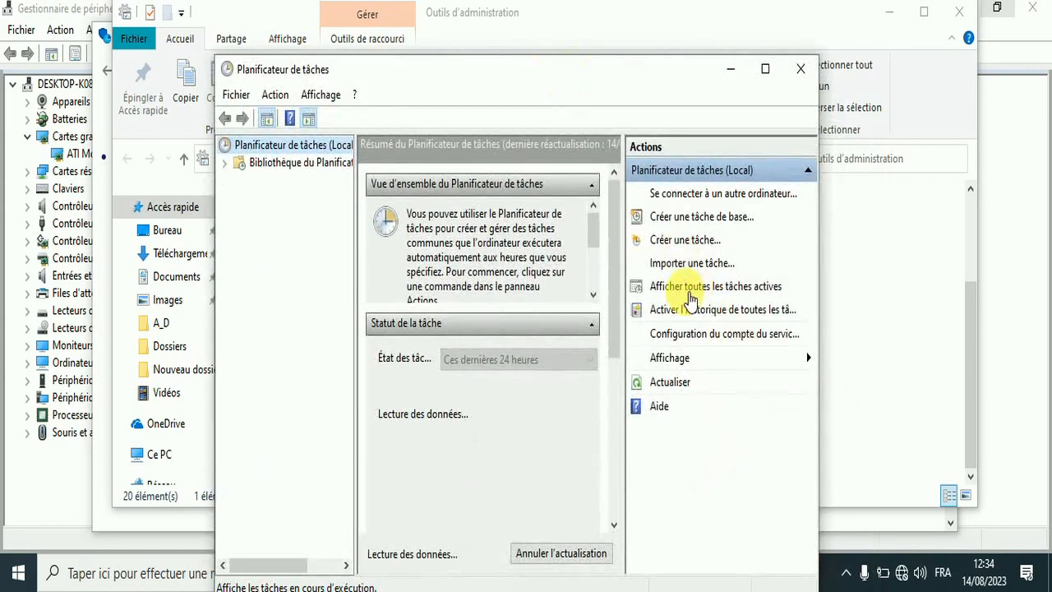
# View all active tasks in the task scheduler, select CacheTask without ending it, and close the scheduler
pyautogui.click(699, 286)
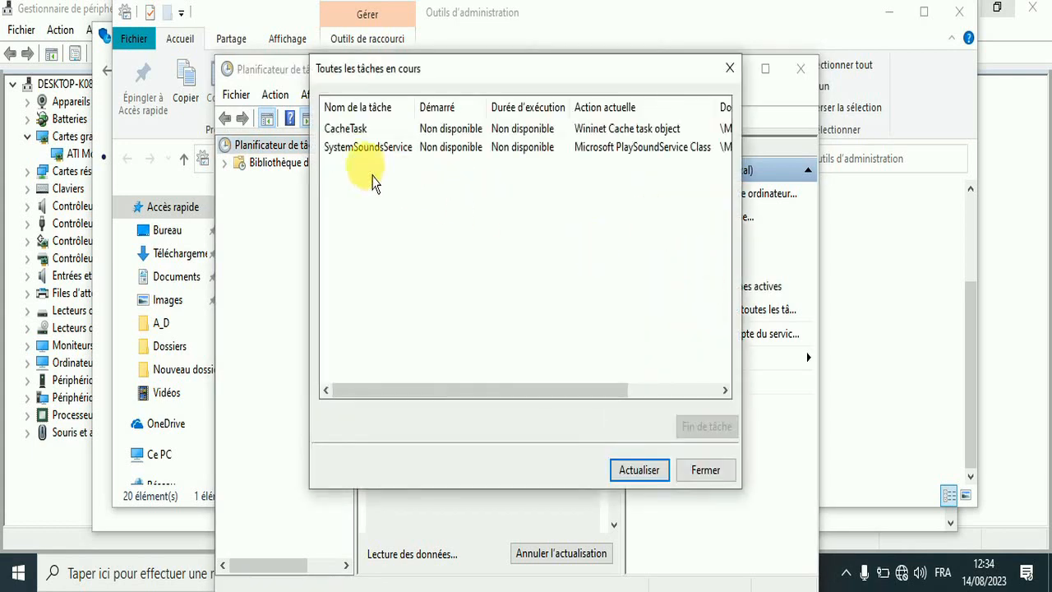
pyautogui.click(371, 134)
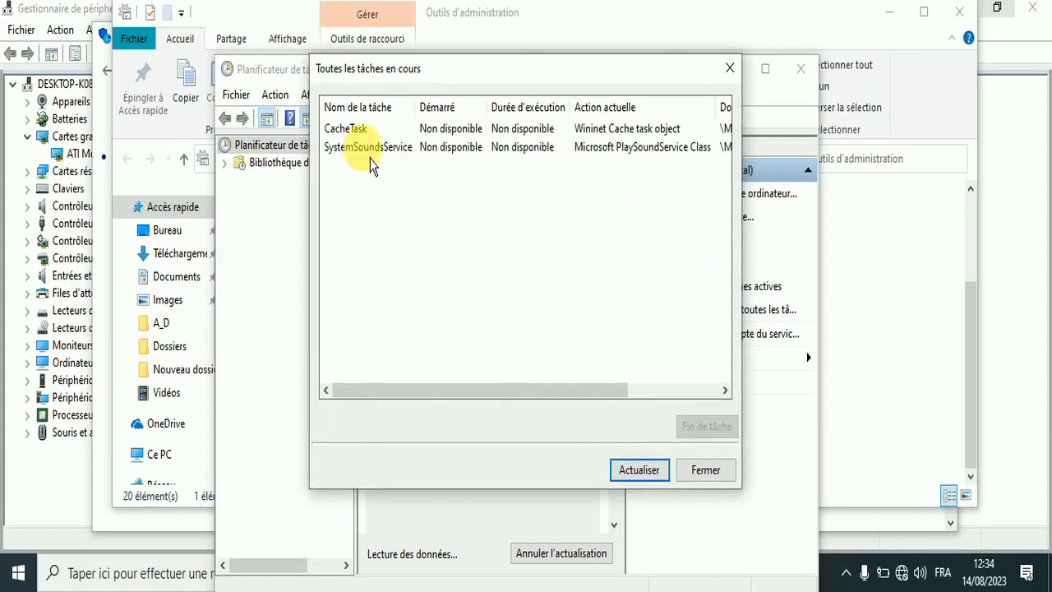
pyautogui.click(370, 133)
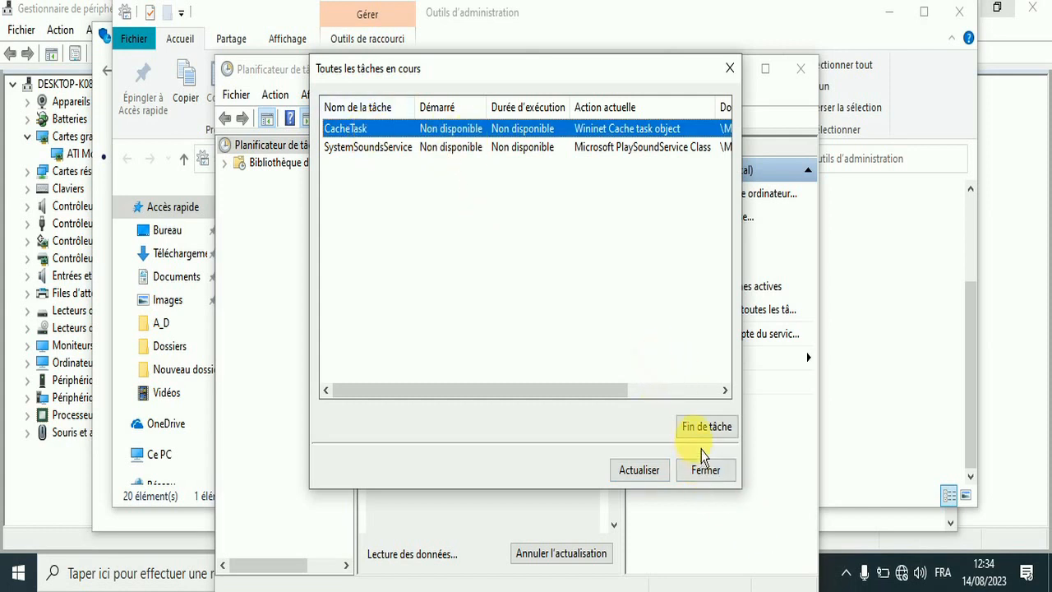
pyautogui.click(730, 68)
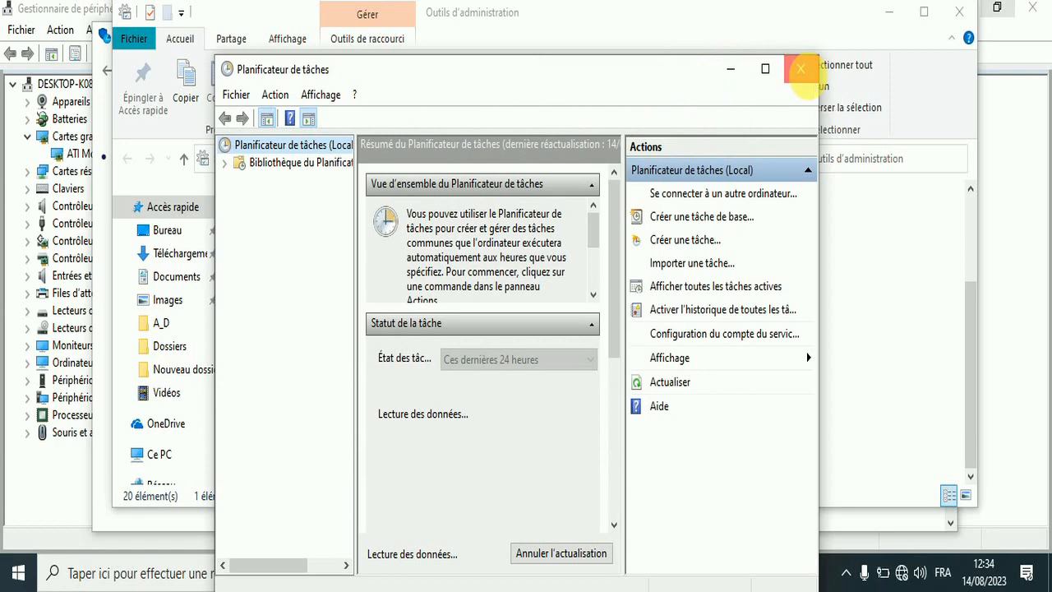
pyautogui.click(801, 69)
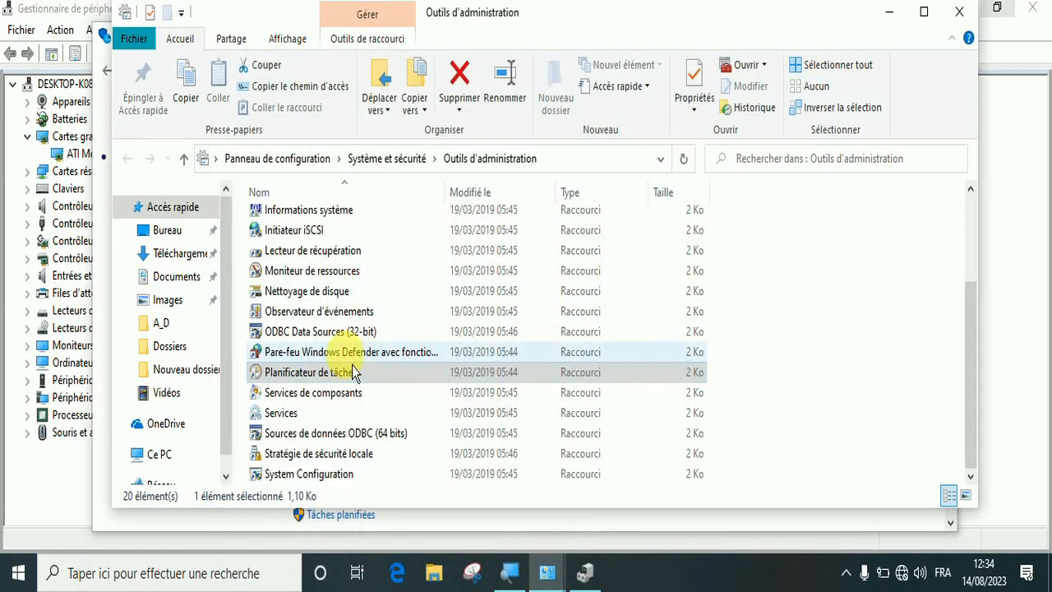
# Open the System Configuration tool from the administration tools to view its general startup mode options
pyautogui.doubleClick(302, 280)
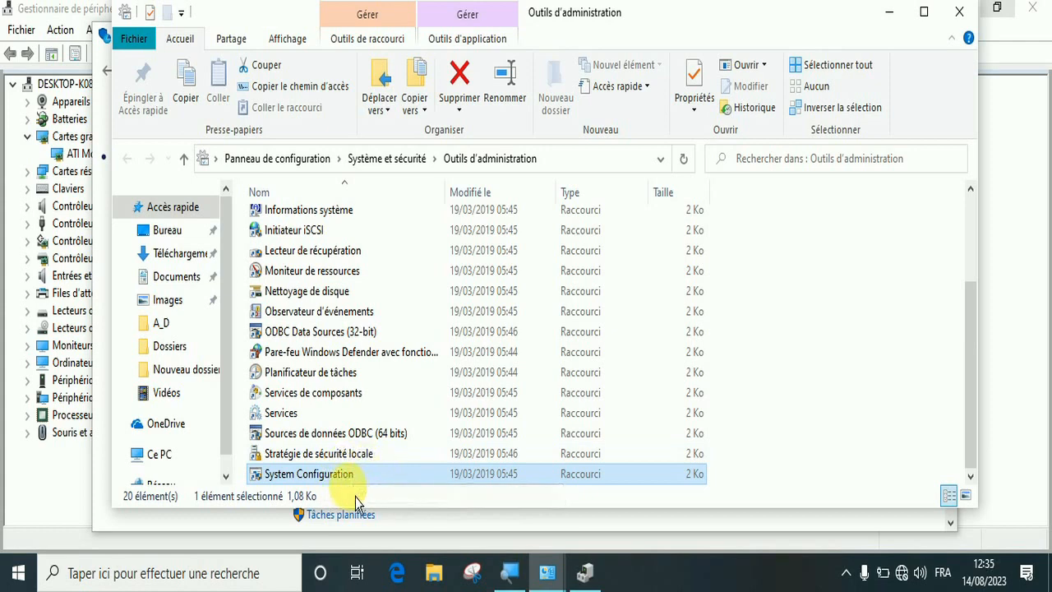
pyautogui.doubleClick(333, 489)
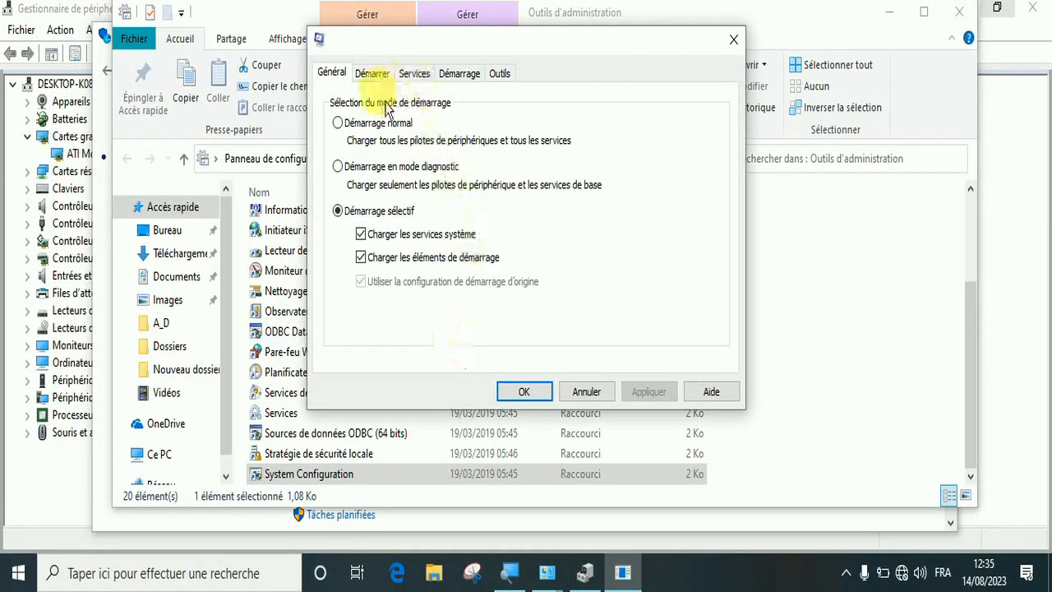
# Review the advanced boot options for Windows 10, including the available processor counts, and close them without applying anything
pyautogui.click(372, 78)
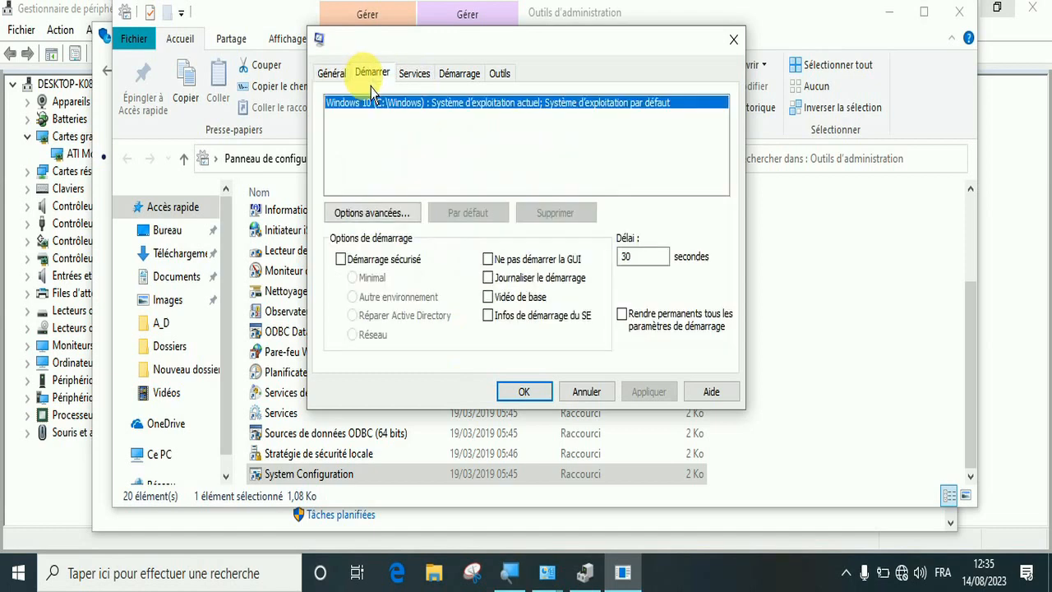
pyautogui.click(362, 212)
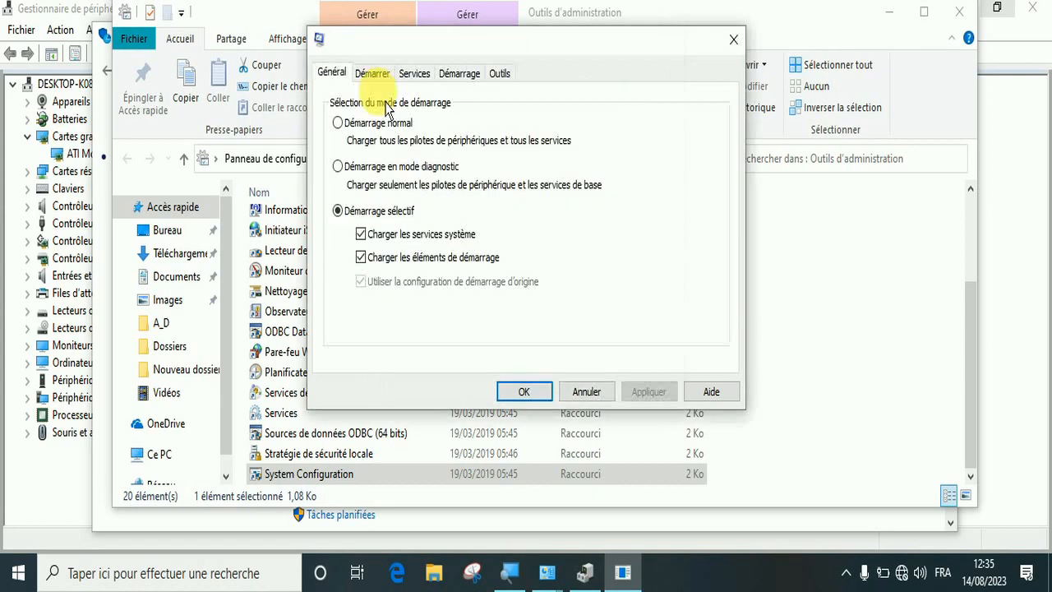
pyautogui.click(370, 78)
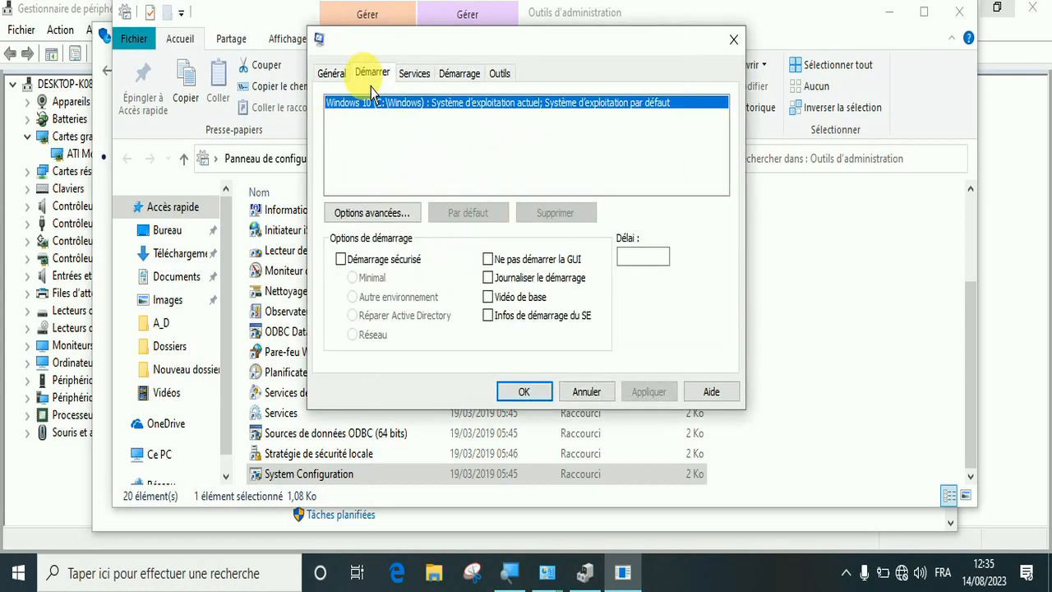
pyautogui.click(376, 220)
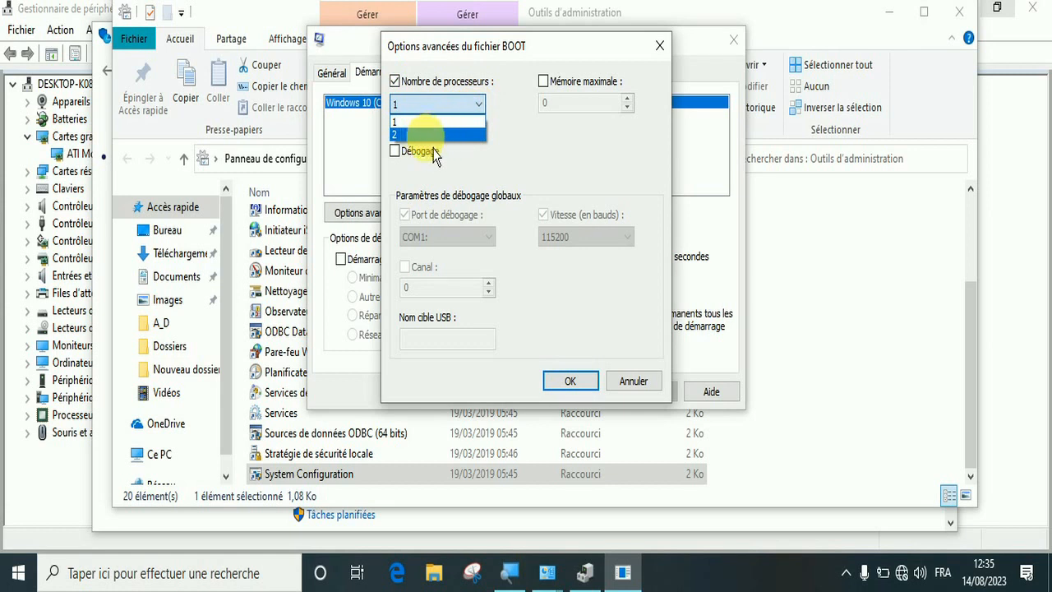
pyautogui.click(521, 156)
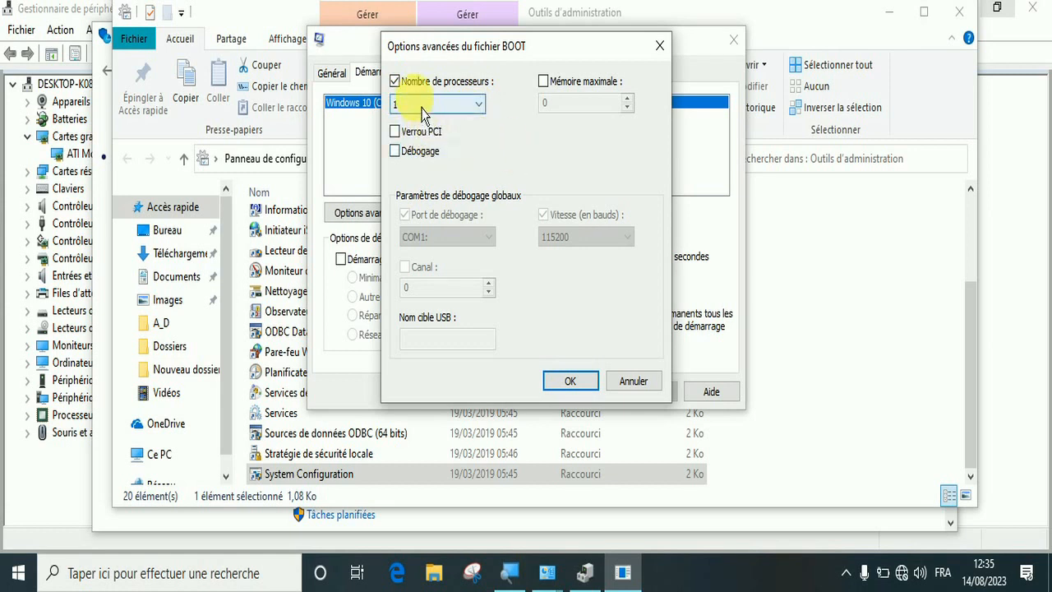
pyautogui.click(485, 111)
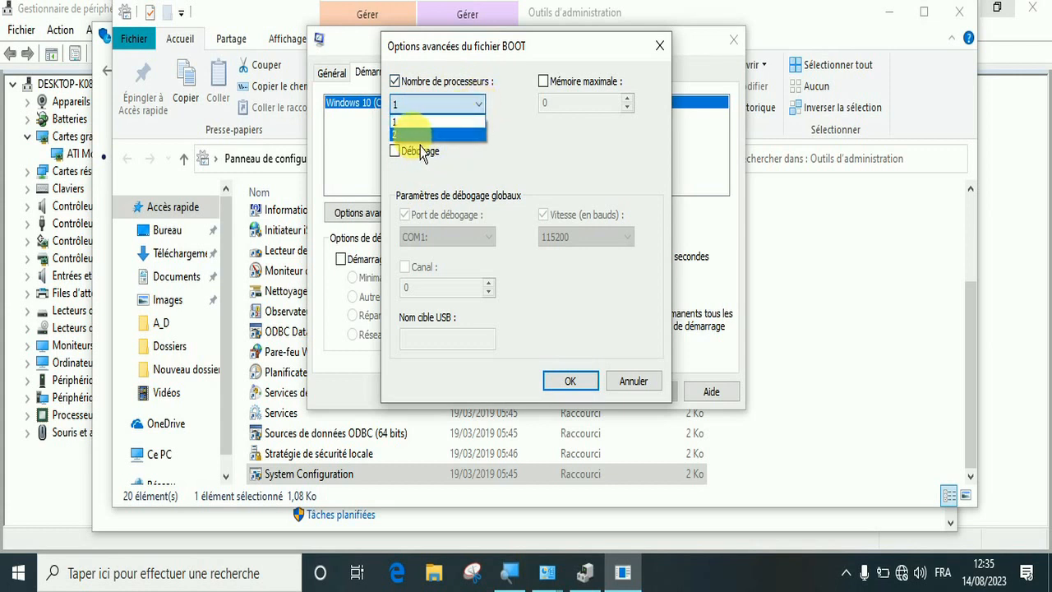
pyautogui.click(513, 152)
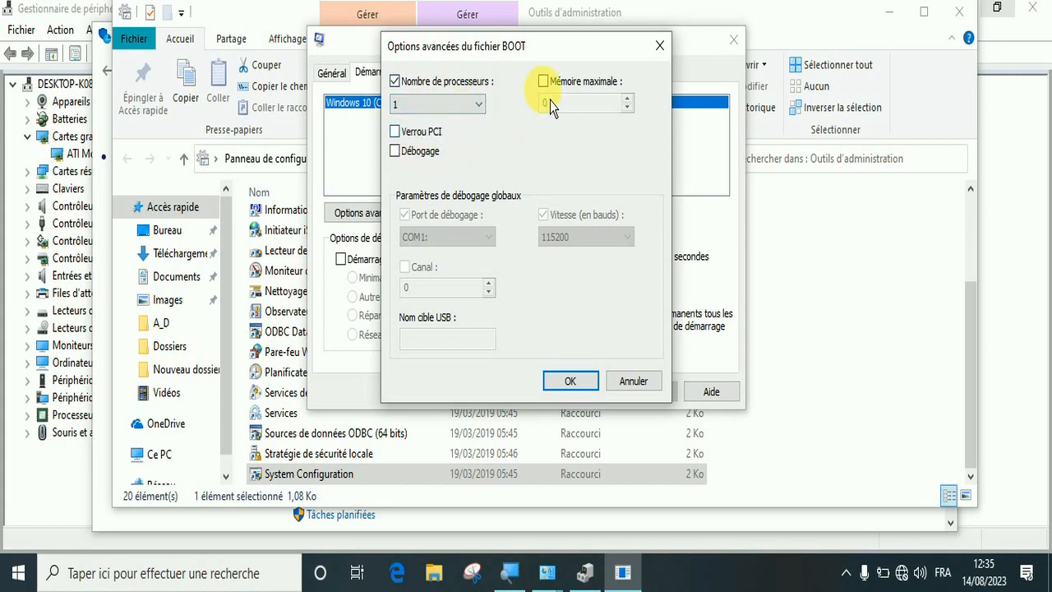
pyautogui.click(660, 47)
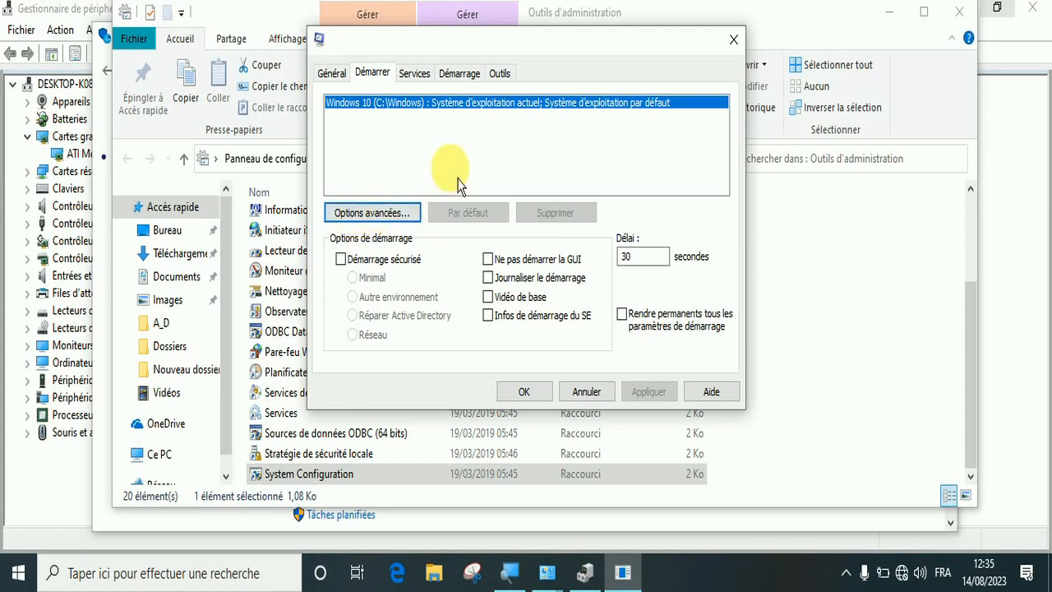
# Open Gestionnaire des tâches from the System Configuration startup section and disable CyberLink YouCam Tray at startup
pyautogui.click(458, 74)
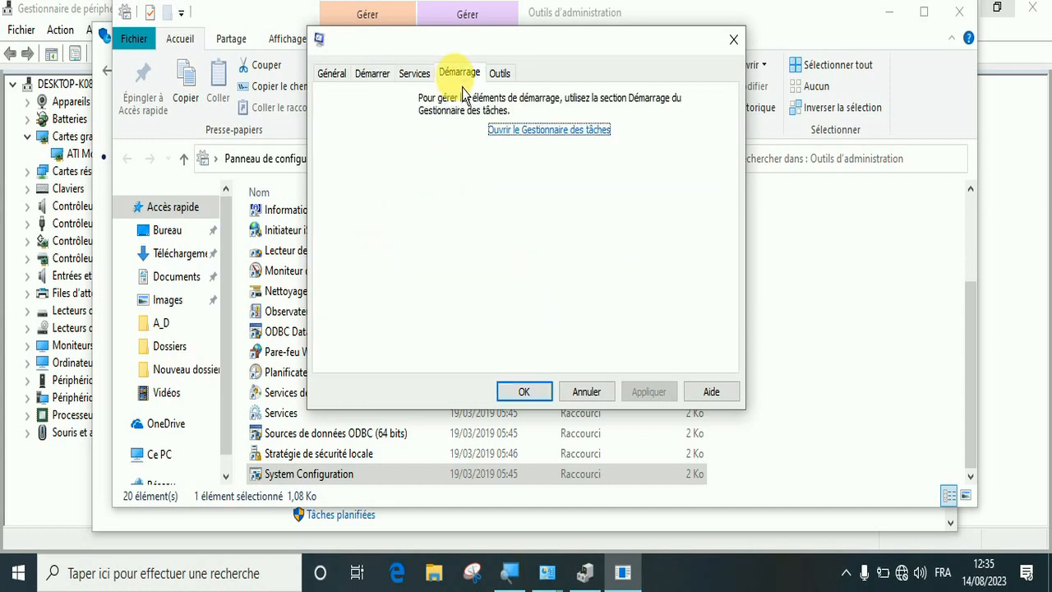
pyautogui.click(545, 134)
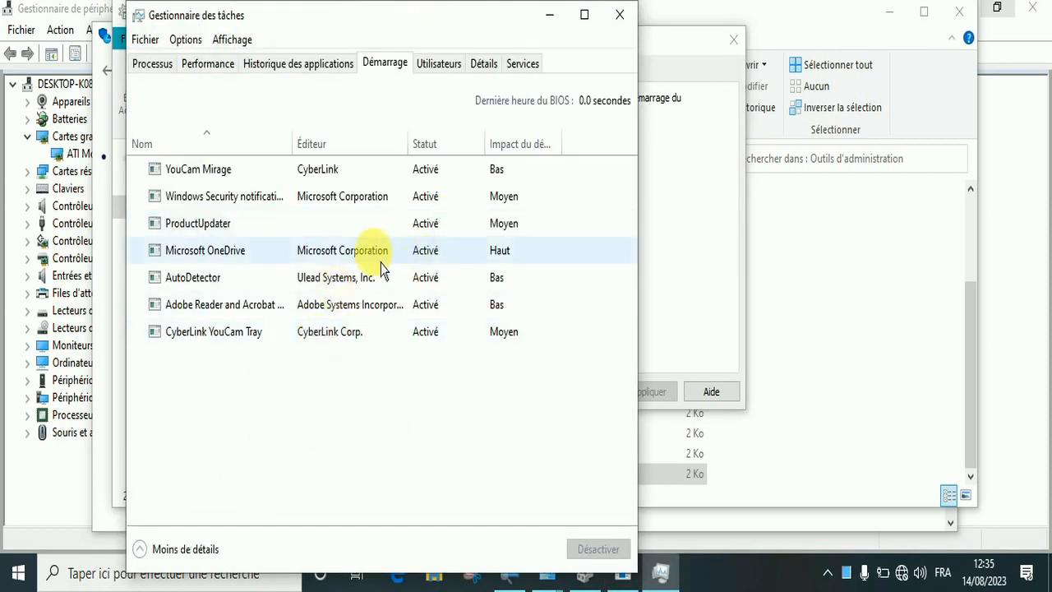
pyautogui.click(251, 343)
pyautogui.rightClick(251, 343)
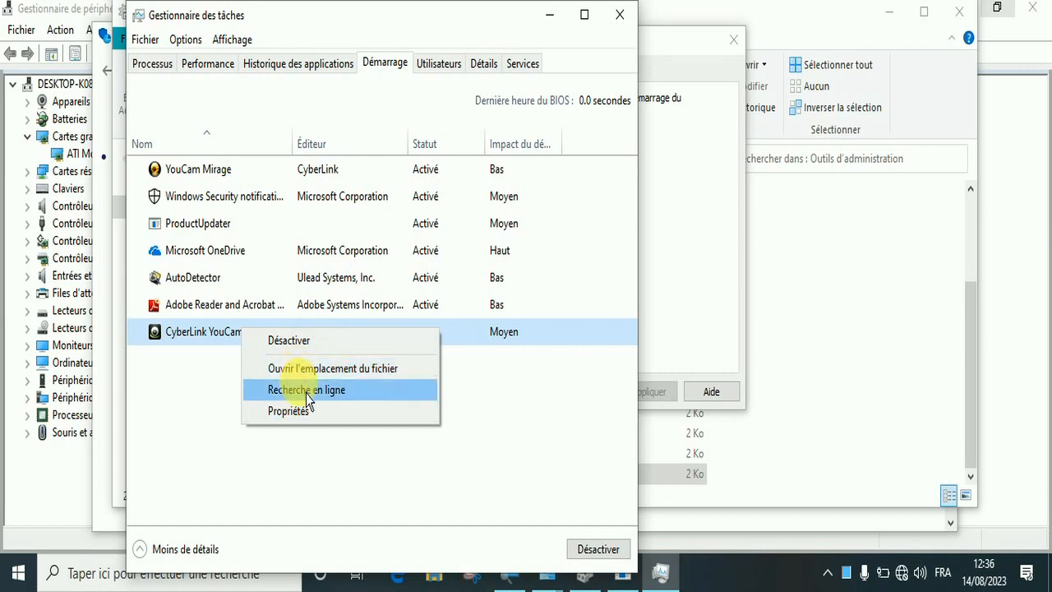
pyautogui.click(604, 556)
pyautogui.click(606, 565)
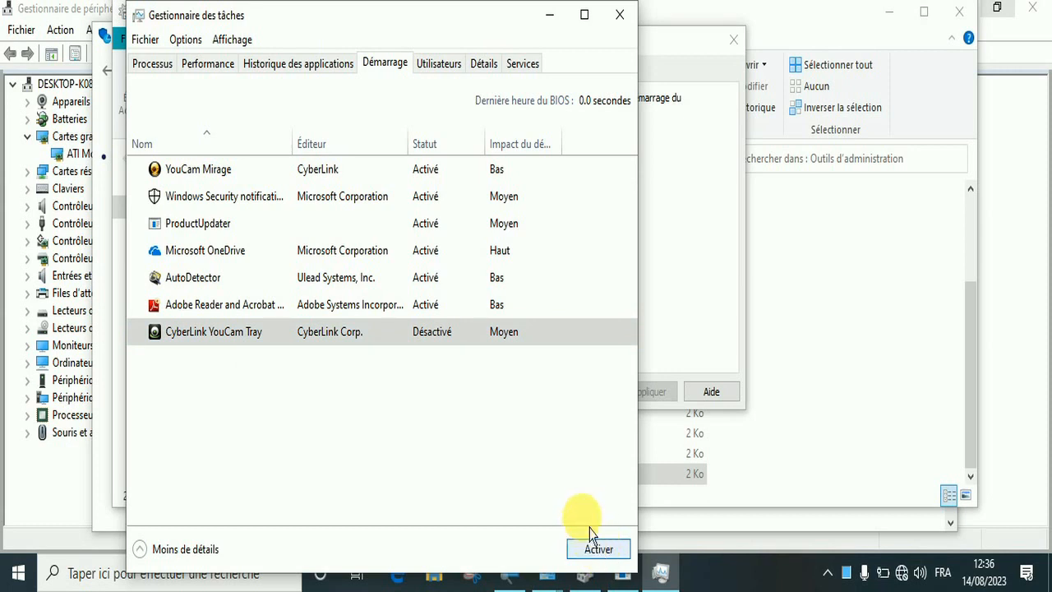
pyautogui.click(522, 353)
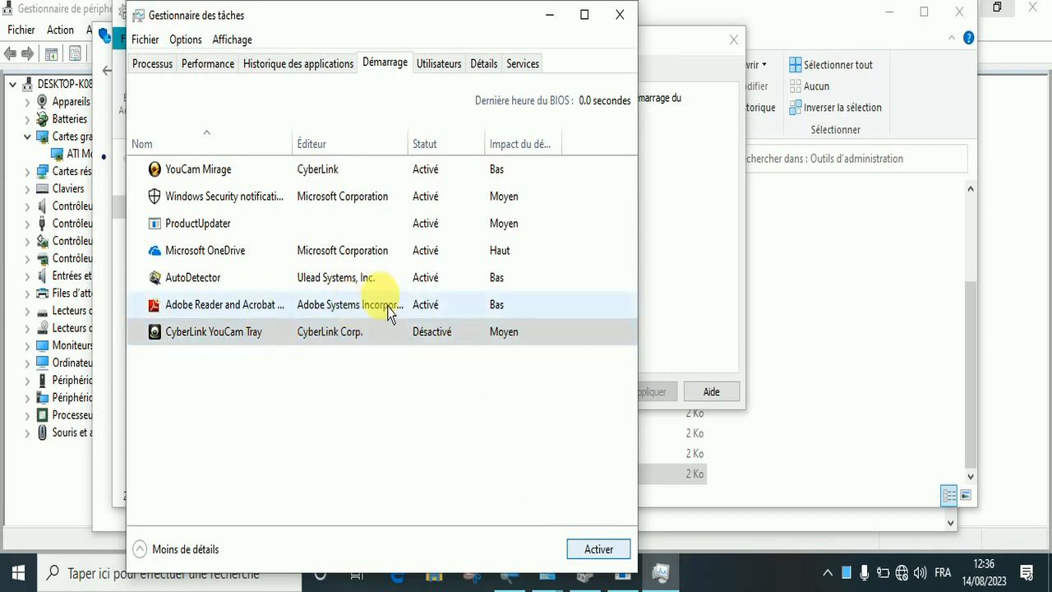
# Disable the Adobe Reader and Acrobat, AutoDetector and Microsoft OneDrive startup items
pyautogui.click(249, 311)
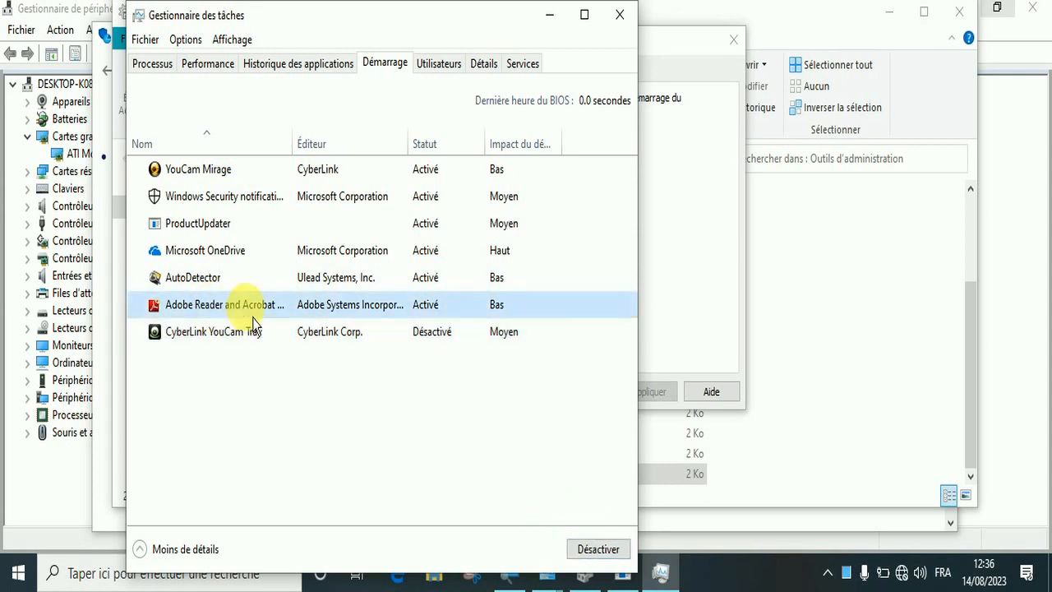
pyautogui.click(610, 557)
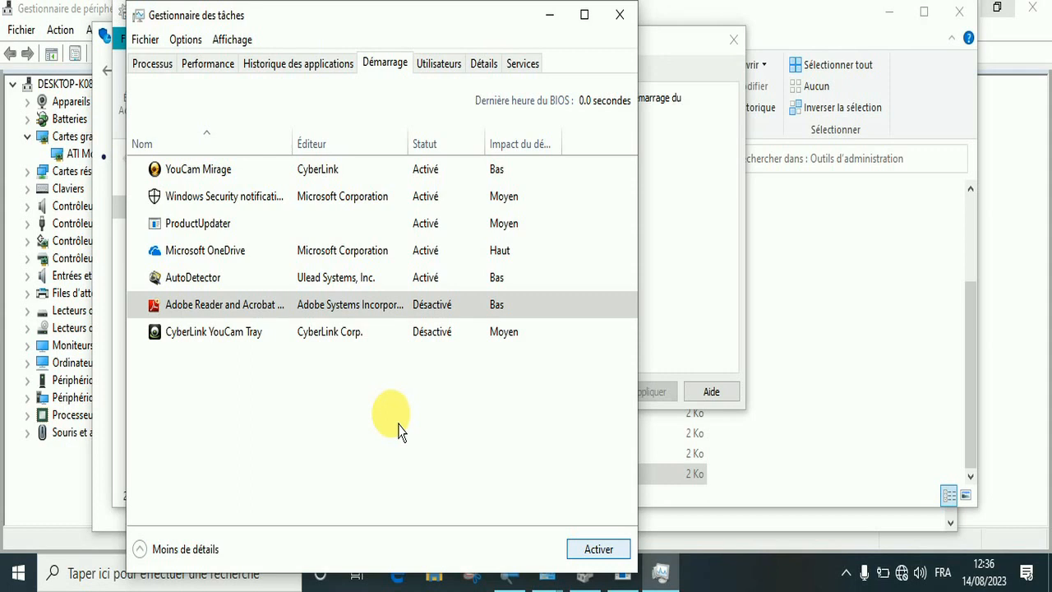
pyautogui.click(208, 288)
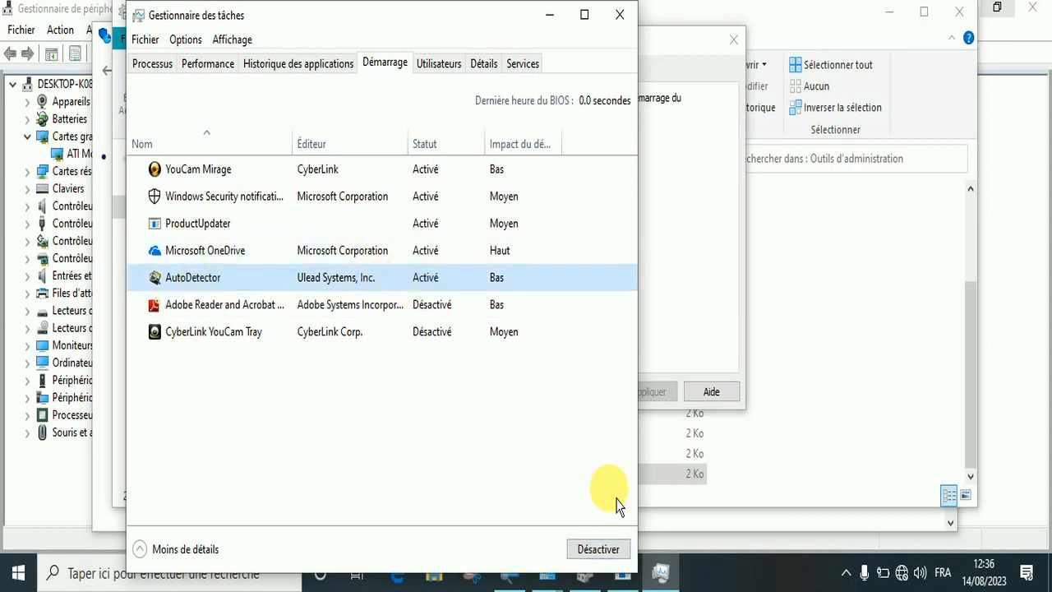
pyautogui.click(612, 557)
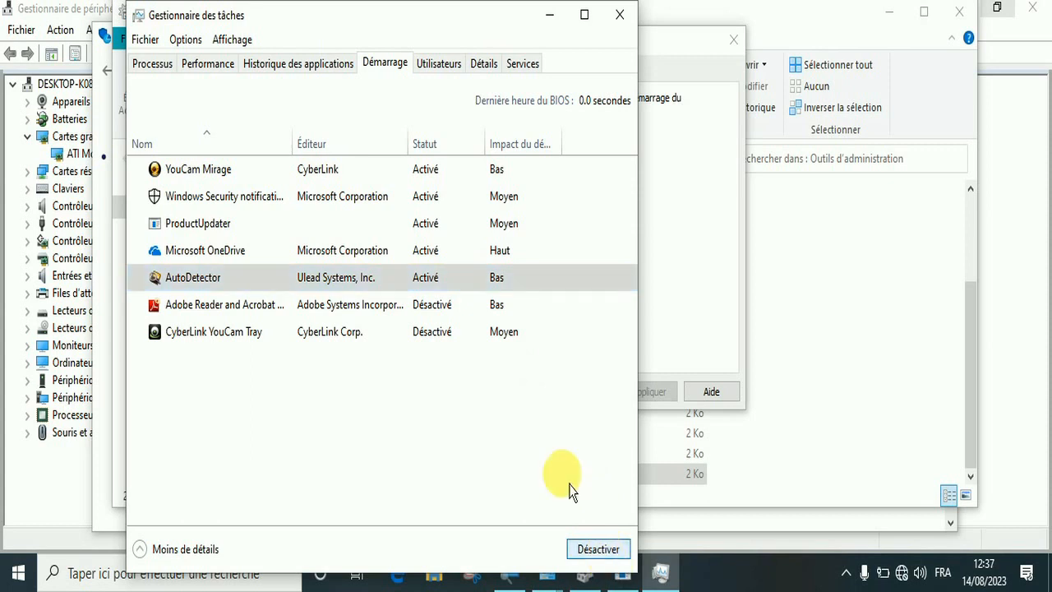
pyautogui.click(226, 260)
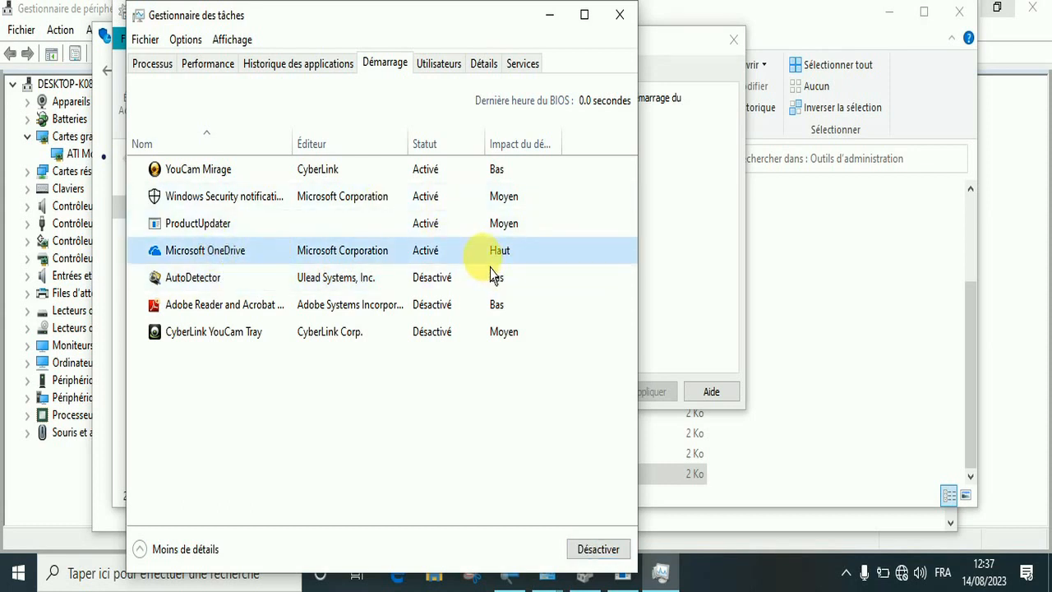
pyautogui.click(599, 549)
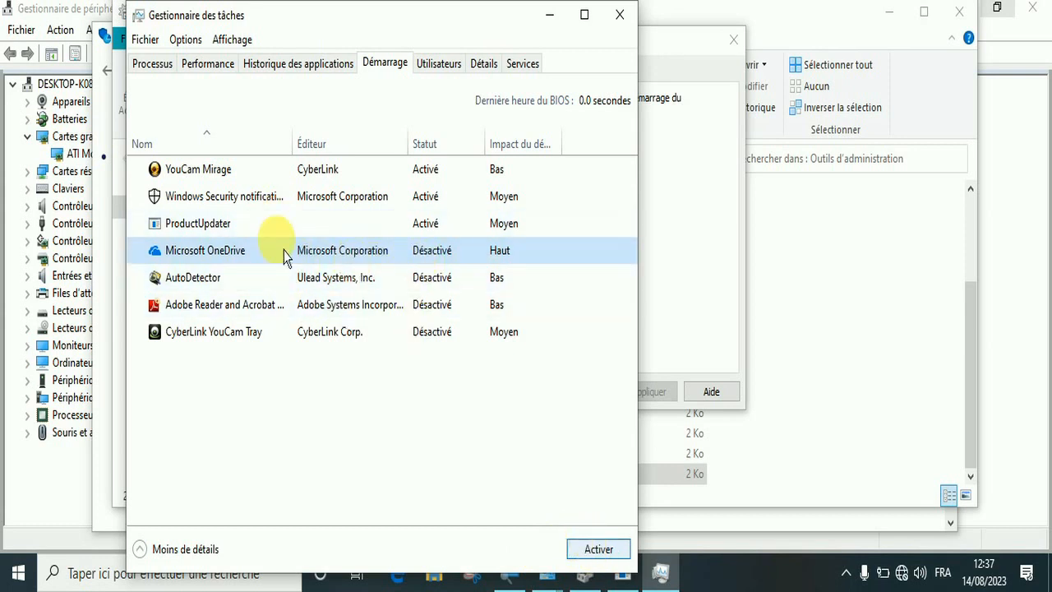
# Disable the ProductUpdater startup item, then close the task manager and System Configuration
pyautogui.click(216, 232)
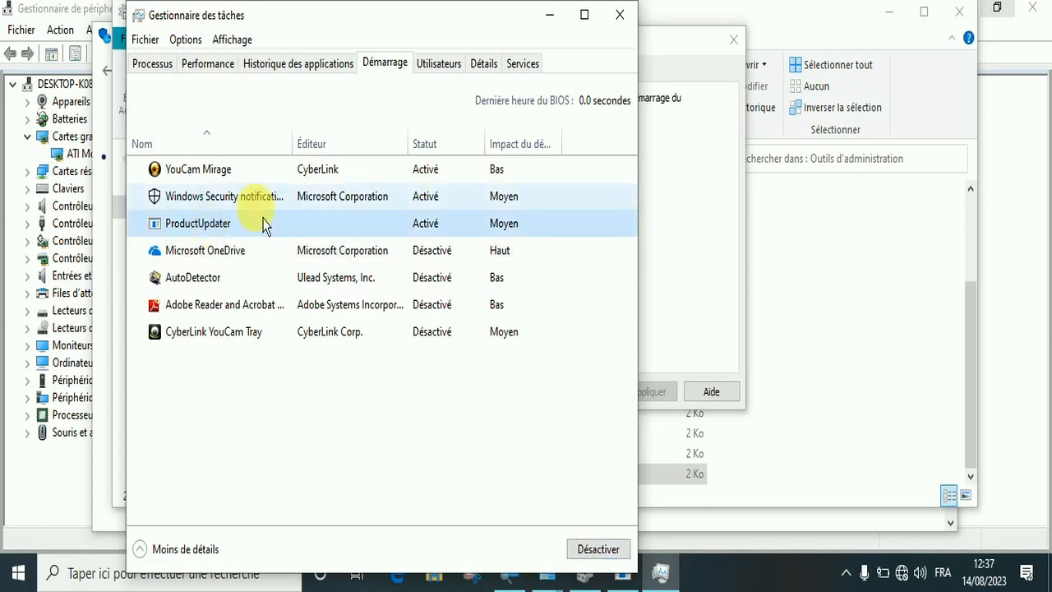
pyautogui.click(612, 555)
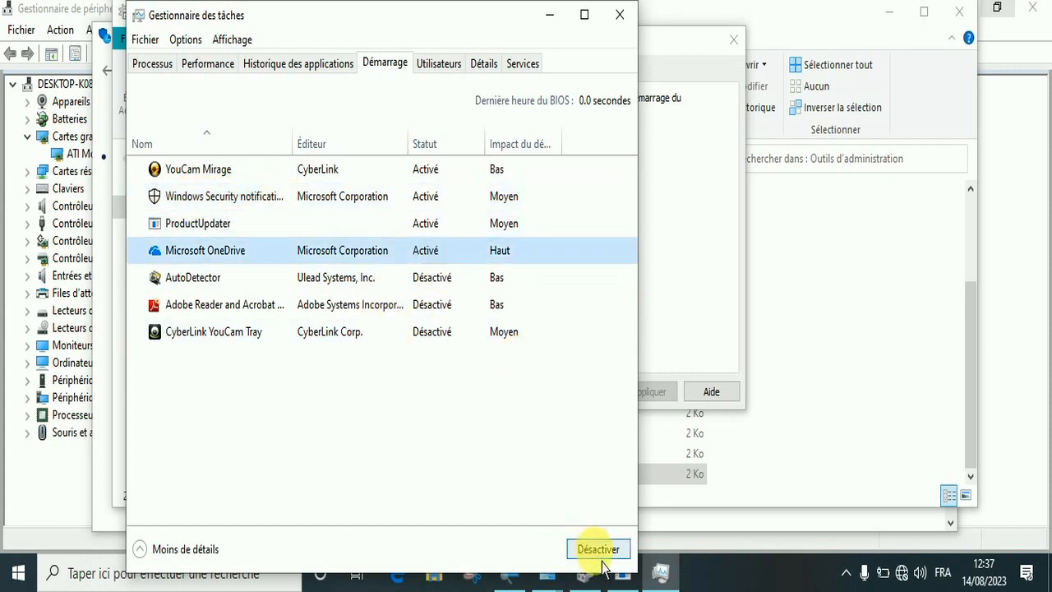
pyautogui.click(603, 557)
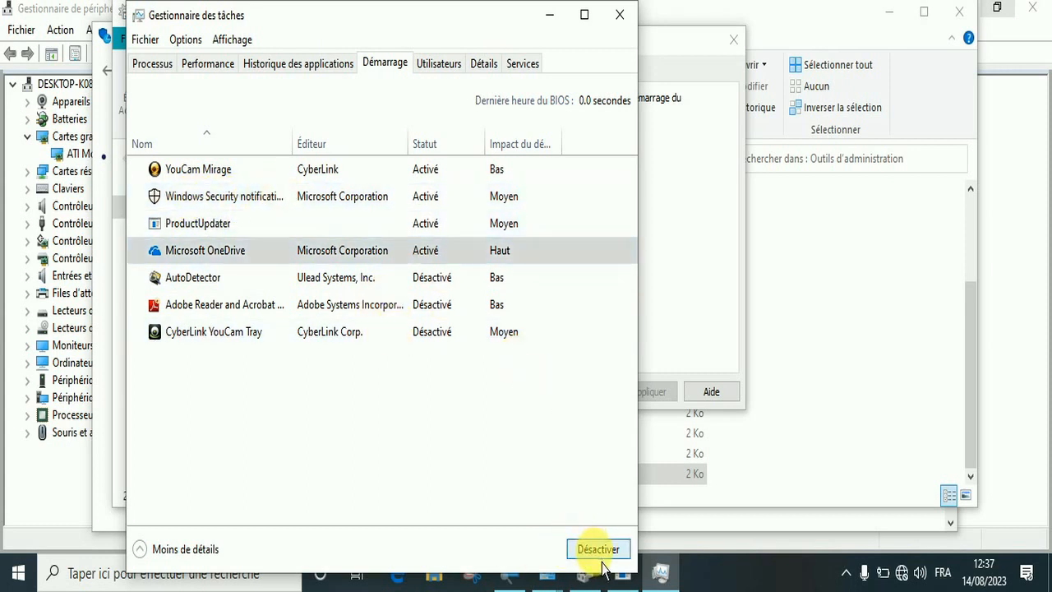
pyautogui.click(216, 233)
pyautogui.click(609, 554)
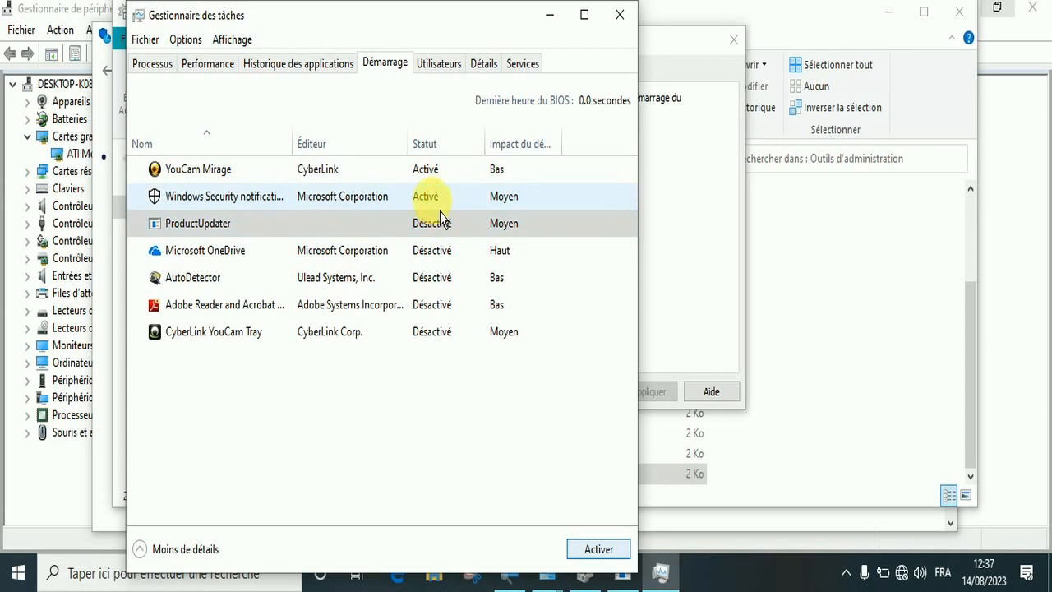
pyautogui.click(627, 25)
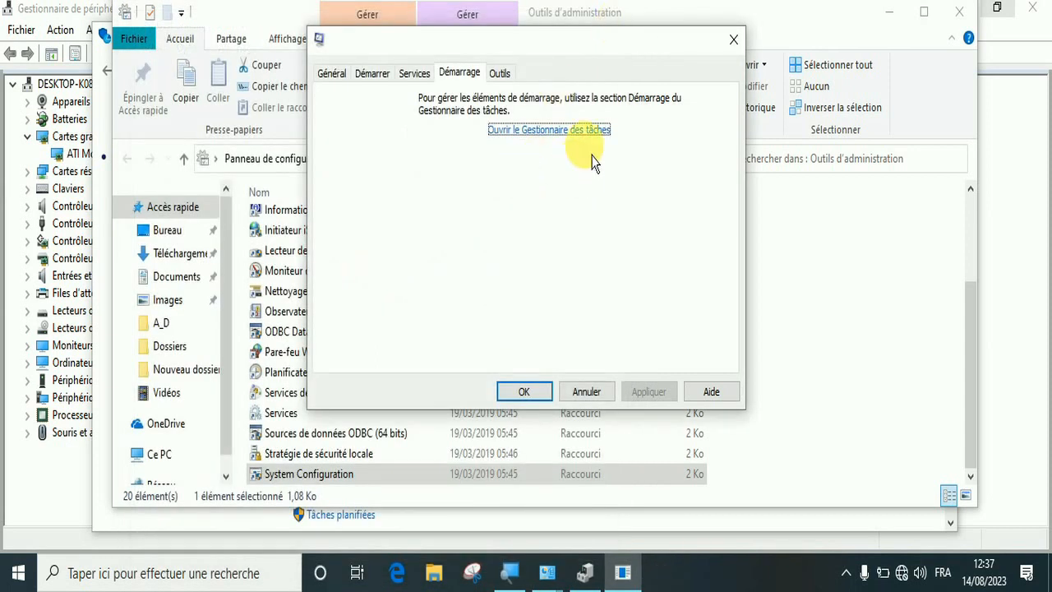
pyautogui.click(732, 40)
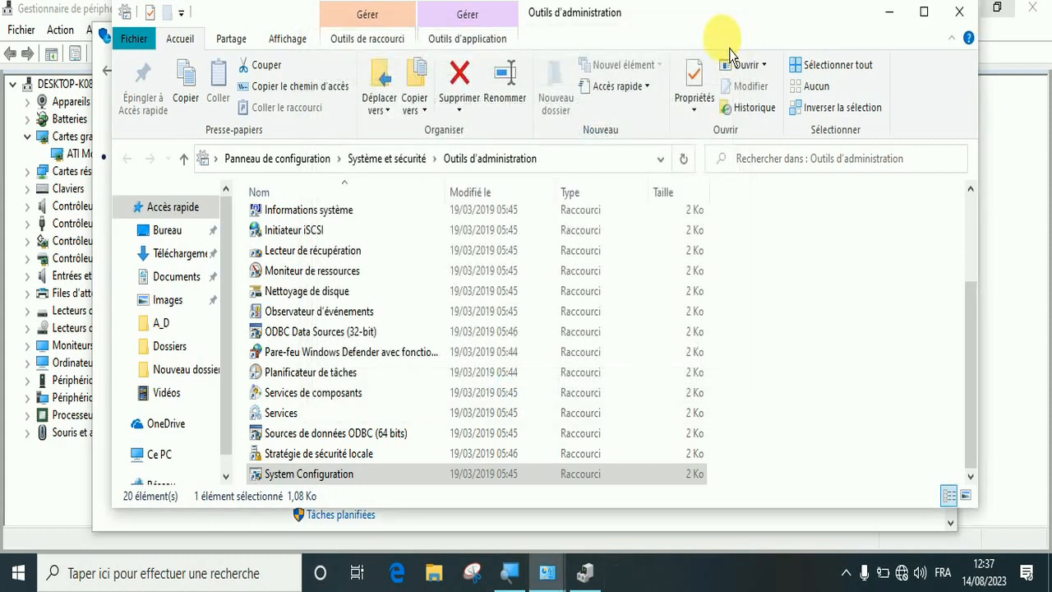